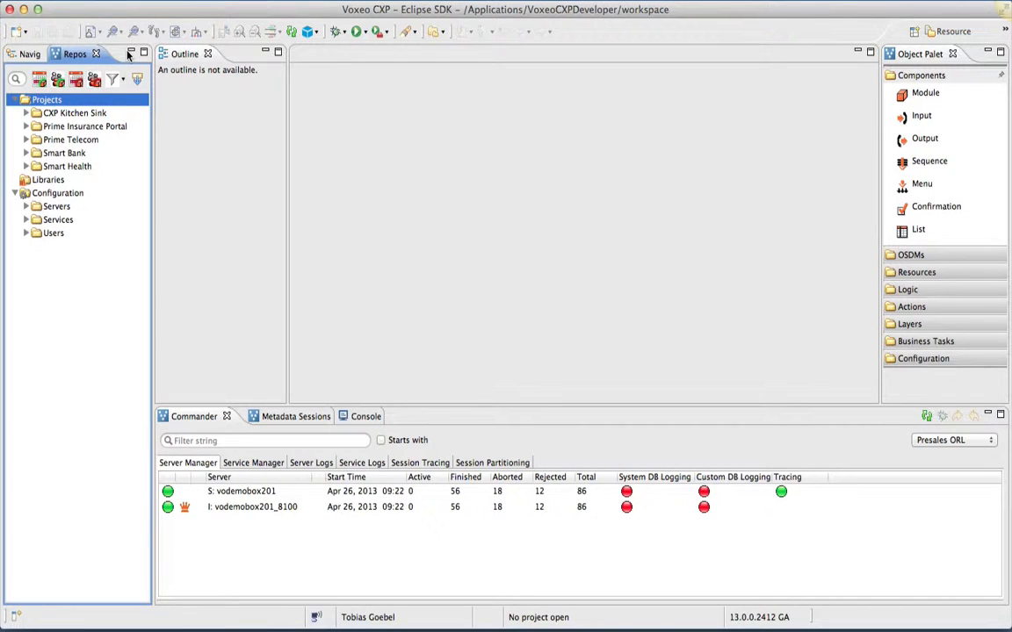
- Create a new project named Demo and open it
{"action": "right_click", "coordinate": [50, 104]}
{"action": "left_click", "coordinate": [73, 110]}
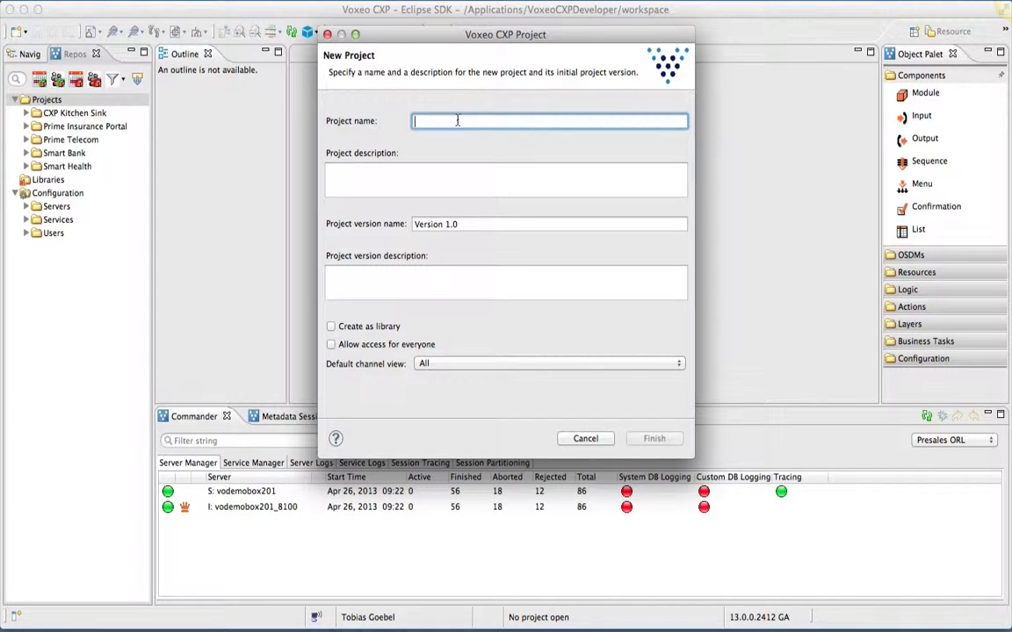
{"action": "type", "text": "Demo"}
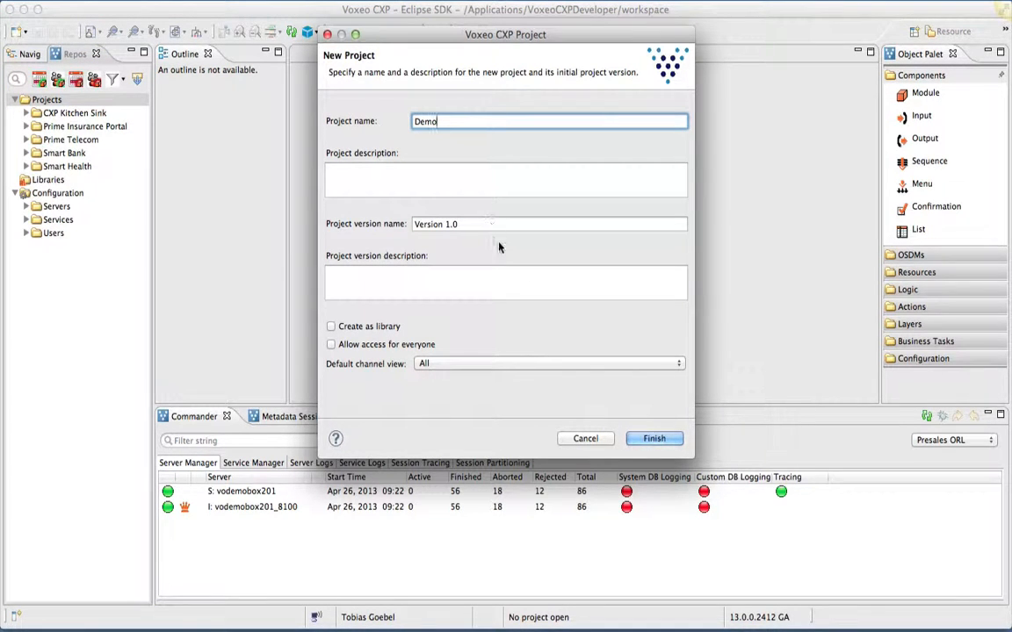
{"action": "left_click", "coordinate": [653, 438]}
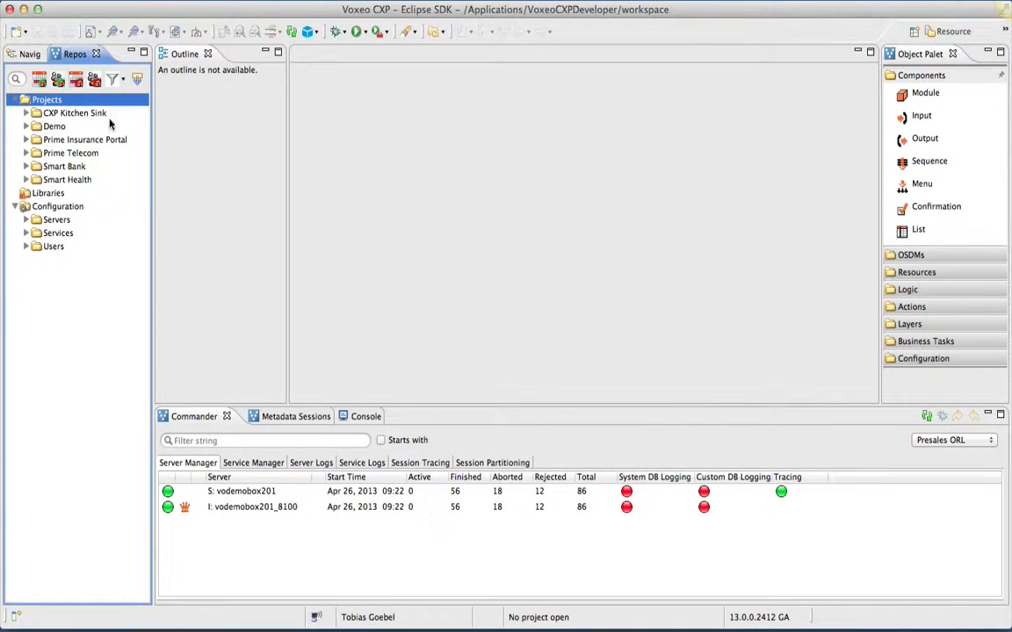
{"action": "left_click", "coordinate": [54, 127]}
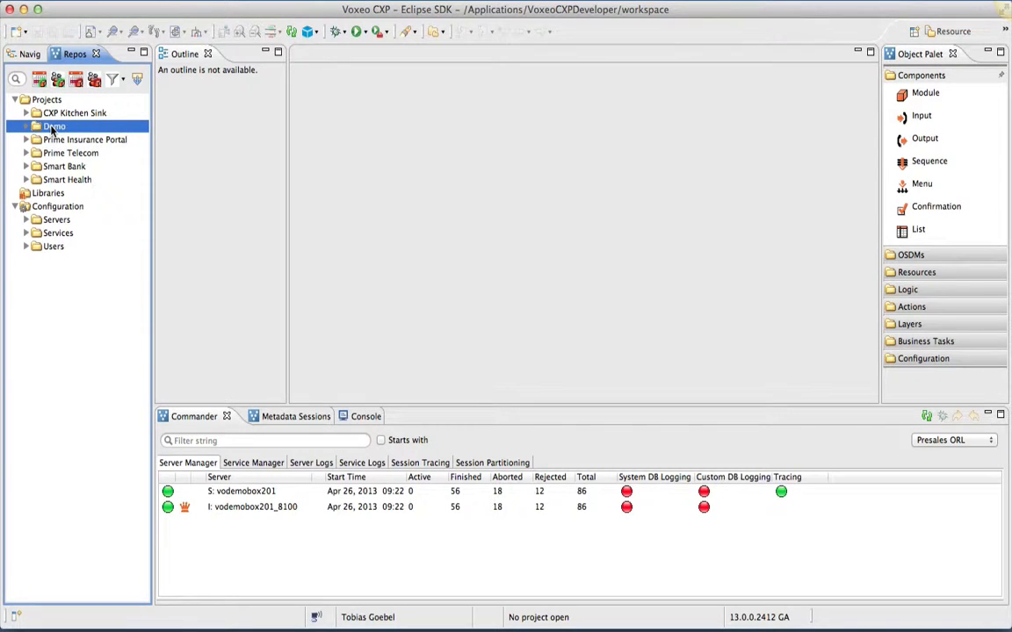
{"action": "double_click", "coordinate": [52, 127]}
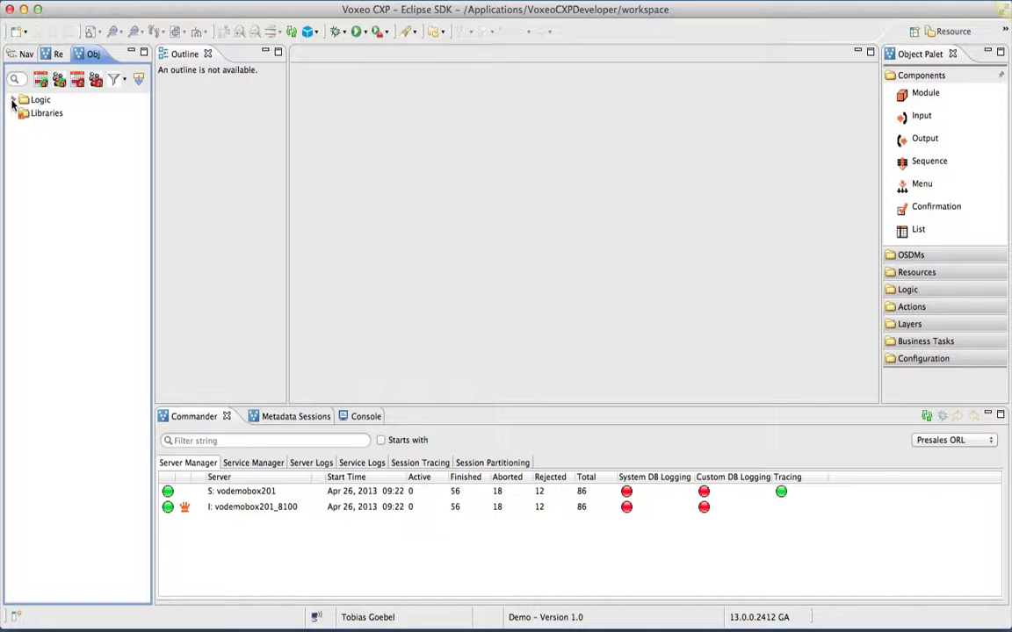
- Examine the system expressions in the Demo project's Logic folder
{"action": "left_click", "coordinate": [13, 101]}
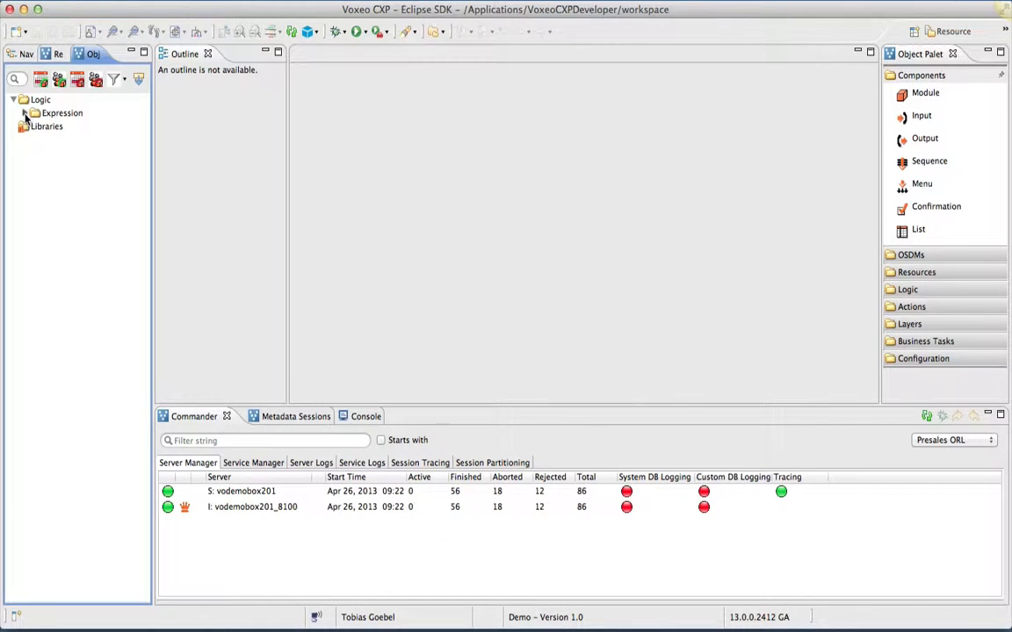
{"action": "left_click", "coordinate": [24, 114]}
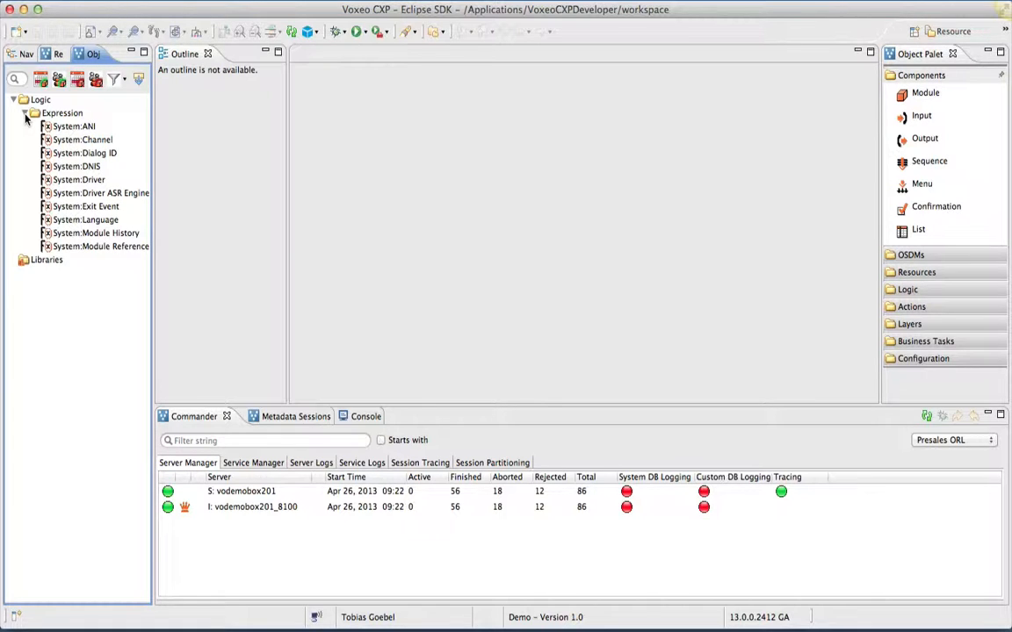
{"action": "left_click", "coordinate": [25, 113]}
{"action": "left_click", "coordinate": [13, 99]}
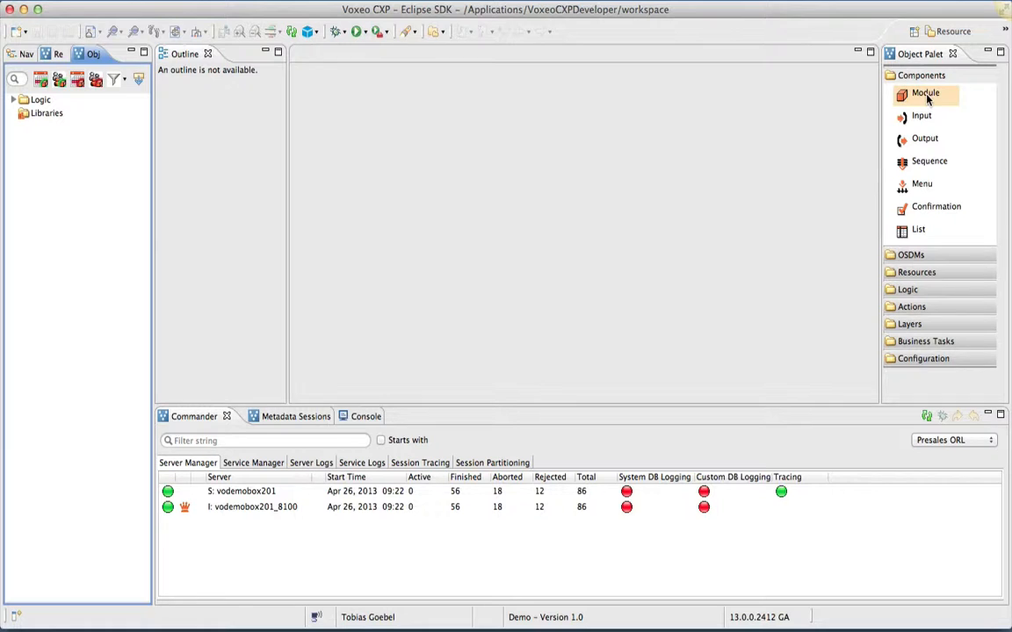
- Create a new Module object named START, save it and close its editor
{"action": "left_click_drag", "start_coordinate": [927, 99], "coordinate": [931, 100]}
{"action": "double_click", "coordinate": [929, 99]}
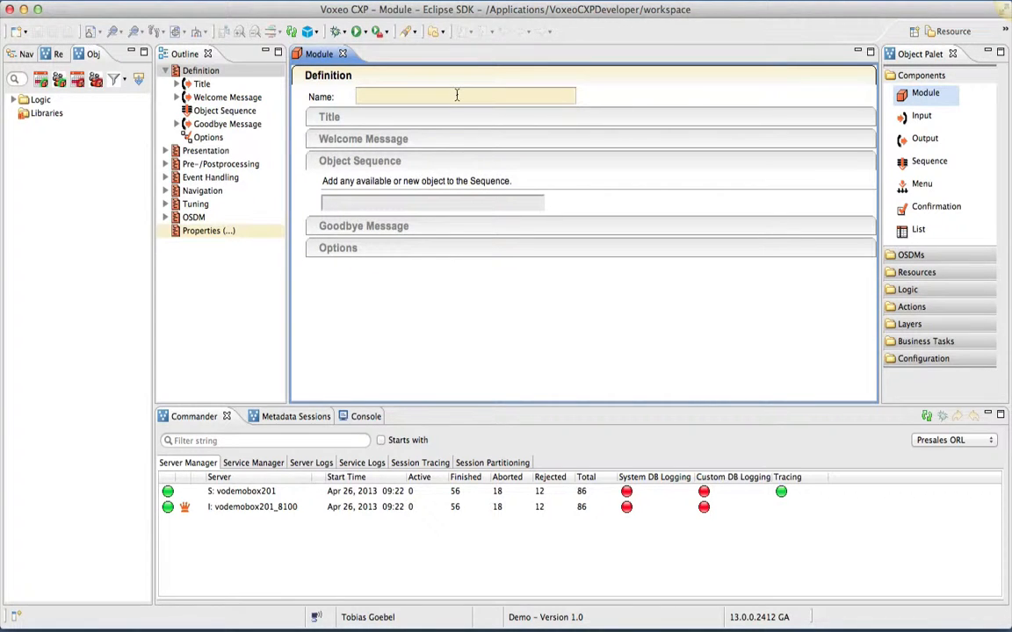
{"action": "type", "text": "START"}
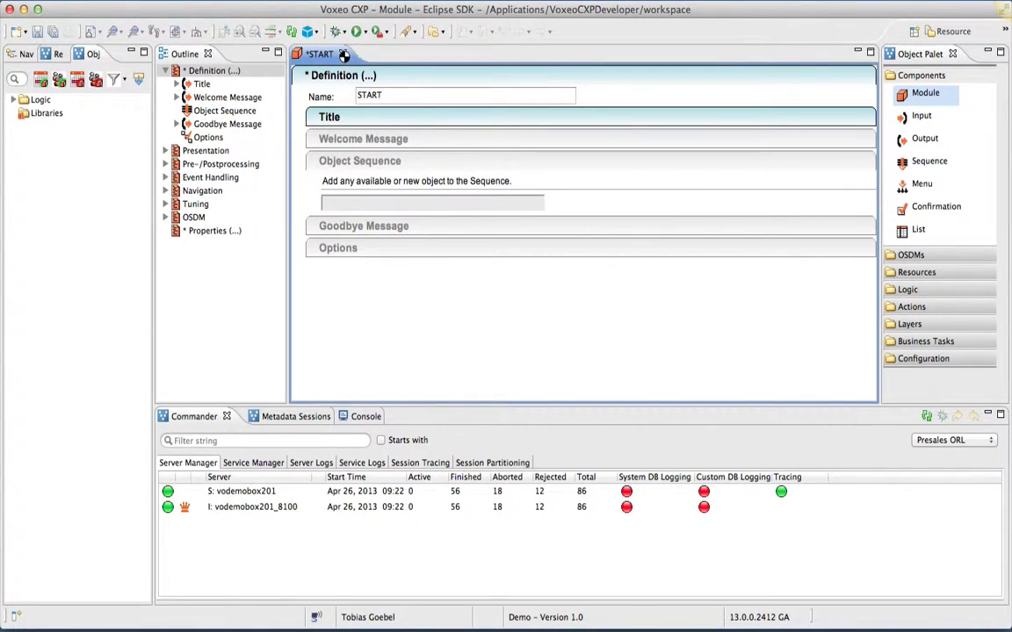
{"action": "key", "text": "super+s"}
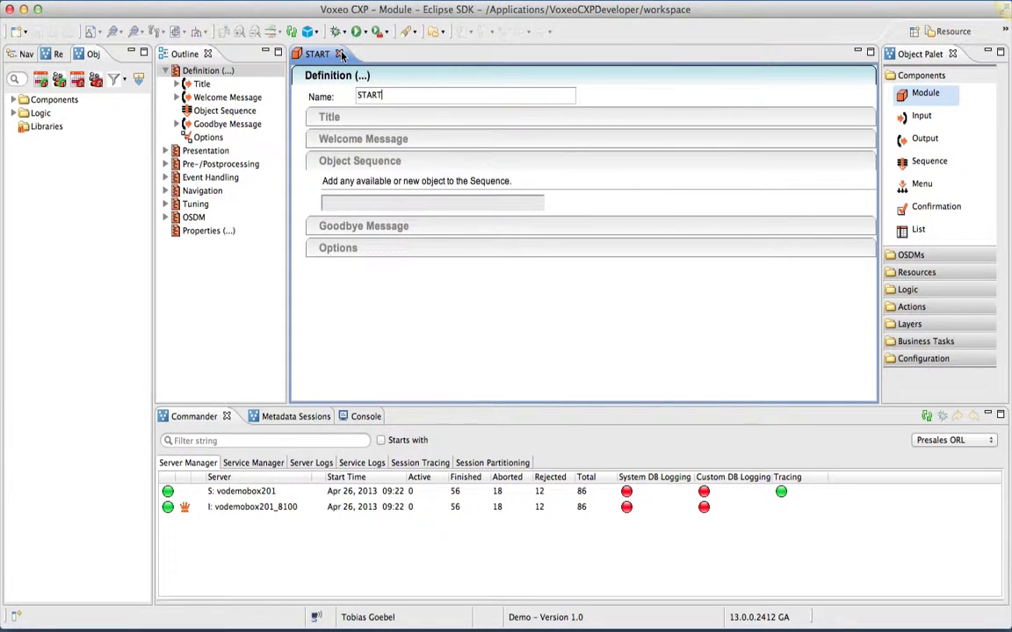
{"action": "left_click", "coordinate": [342, 56]}
- Display the dialog of the START module from the project's components
{"action": "left_click", "coordinate": [14, 100]}
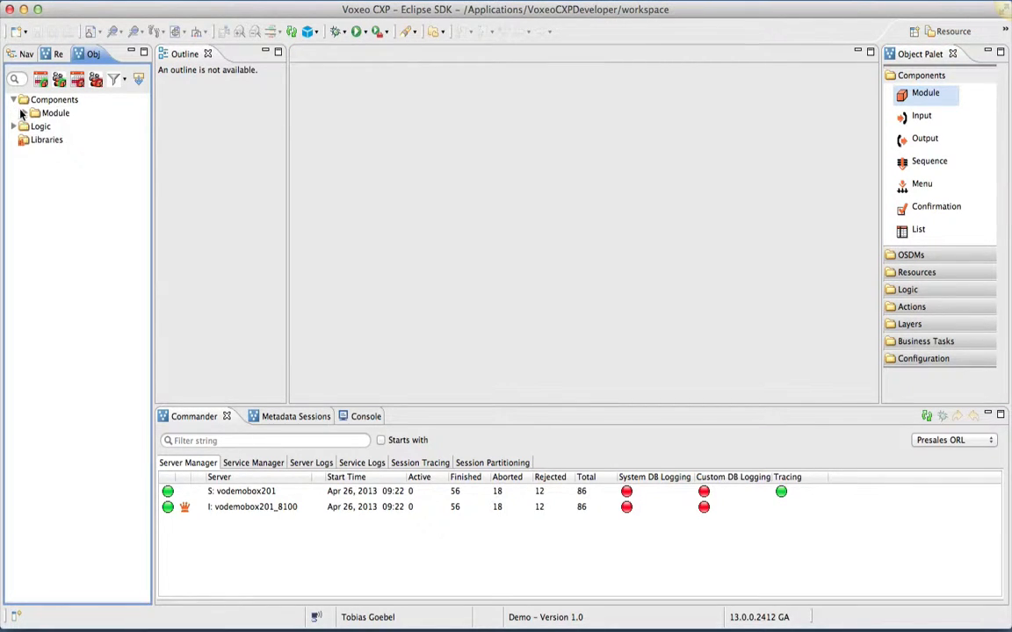
{"action": "left_click", "coordinate": [25, 115]}
{"action": "left_click", "coordinate": [66, 128]}
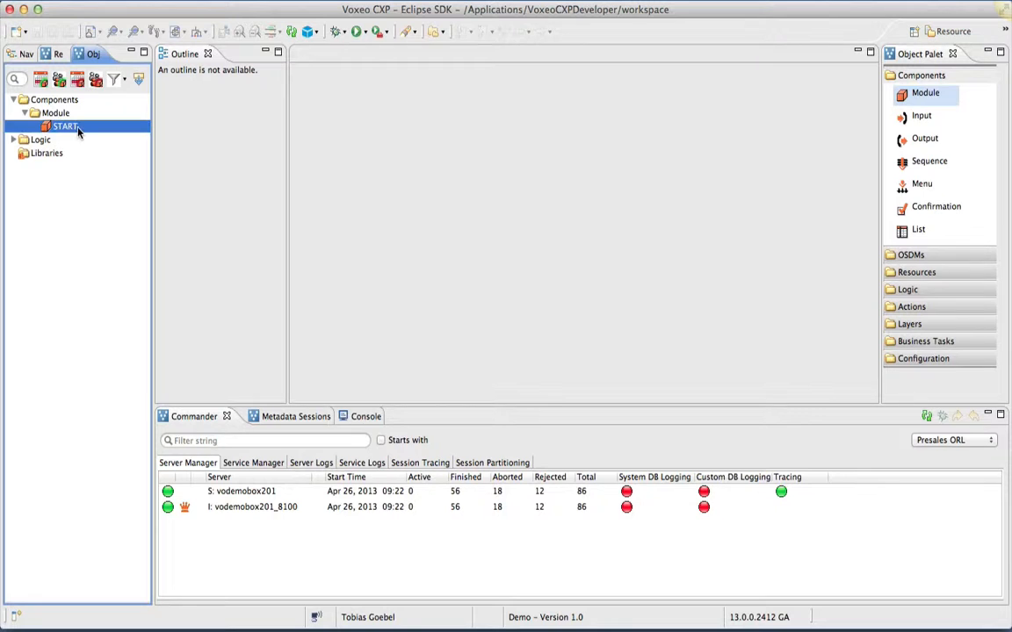
{"action": "right_click", "coordinate": [71, 132]}
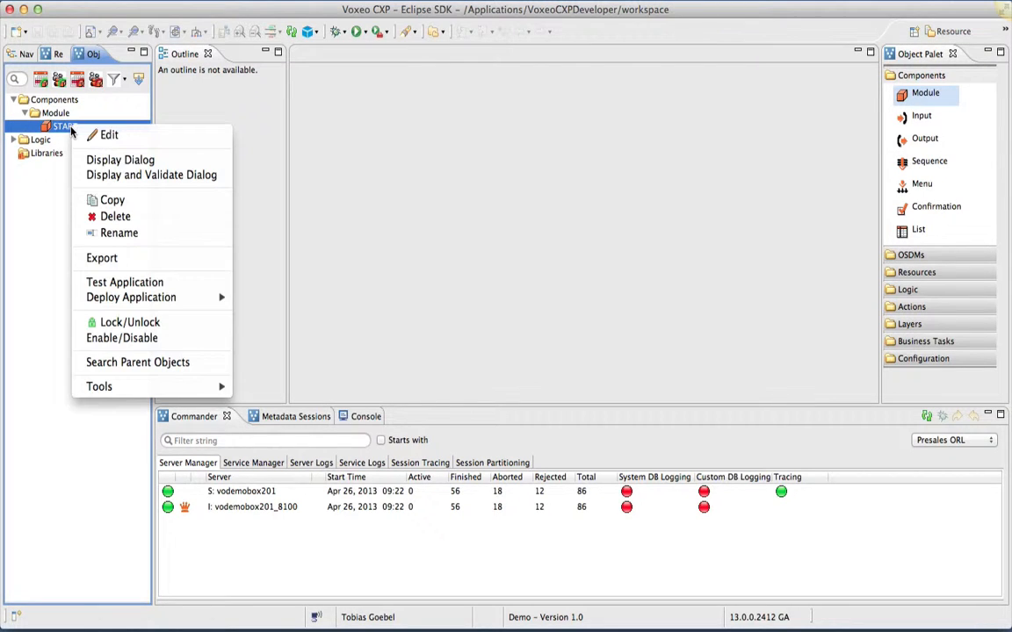
{"action": "left_click", "coordinate": [101, 161]}
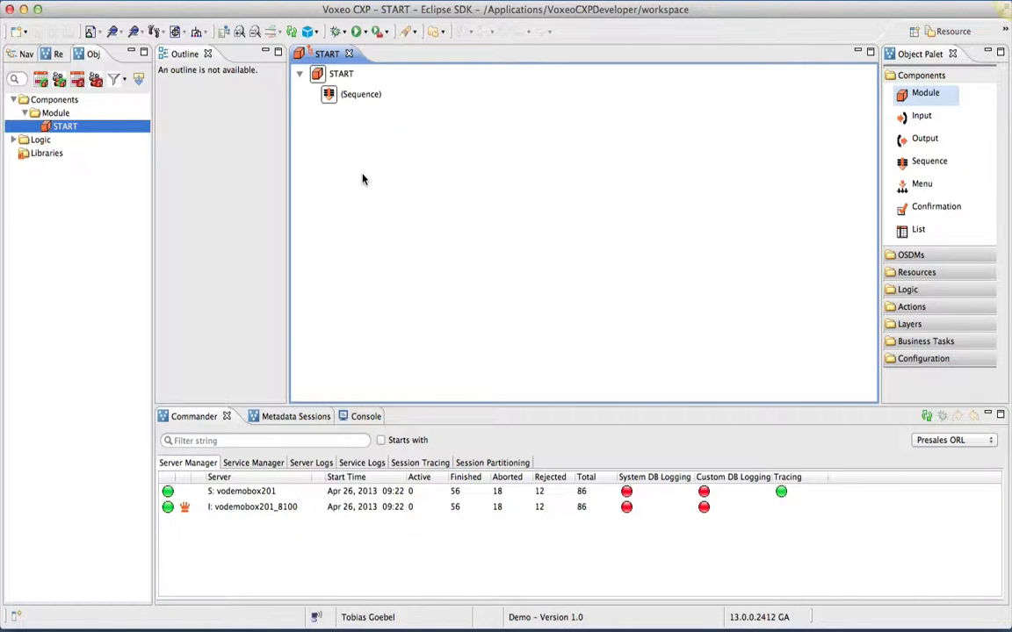
- Switch the channel view to Web
{"action": "left_click", "coordinate": [318, 34]}
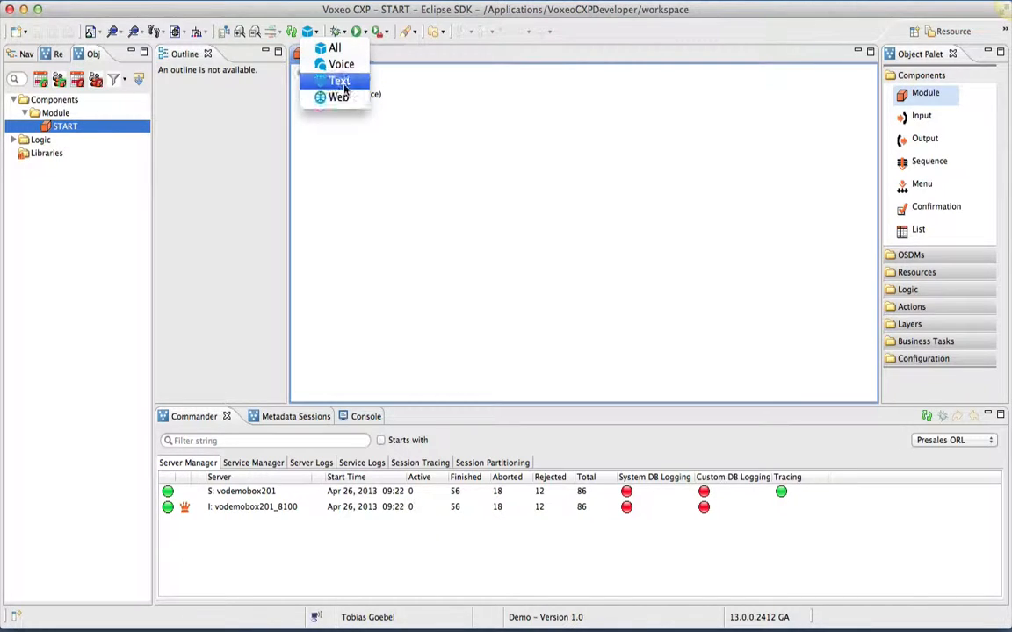
{"action": "left_click", "coordinate": [339, 102]}
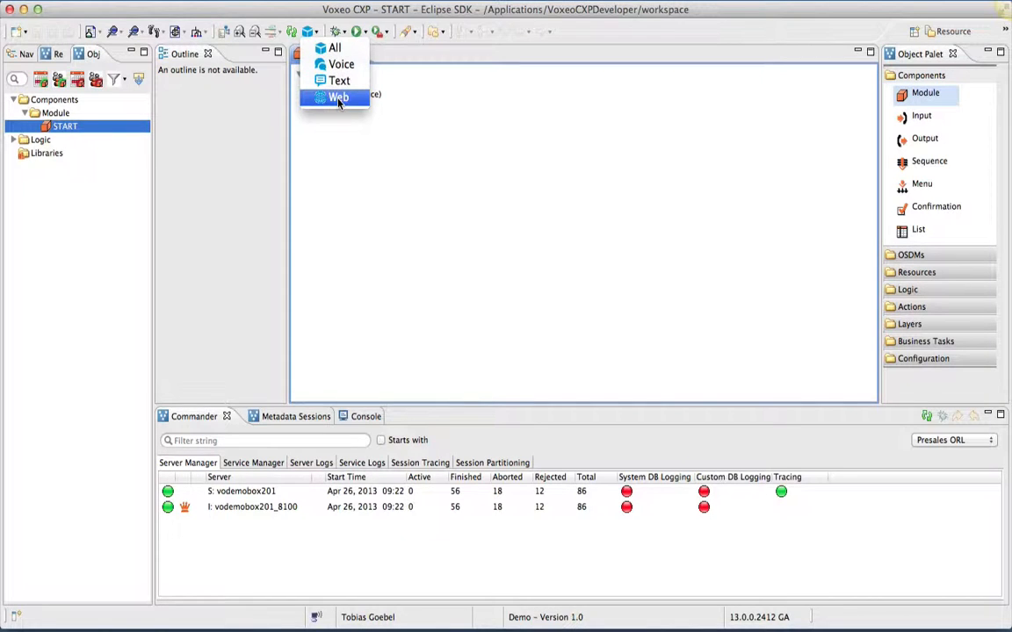
{"action": "left_click", "coordinate": [339, 102]}
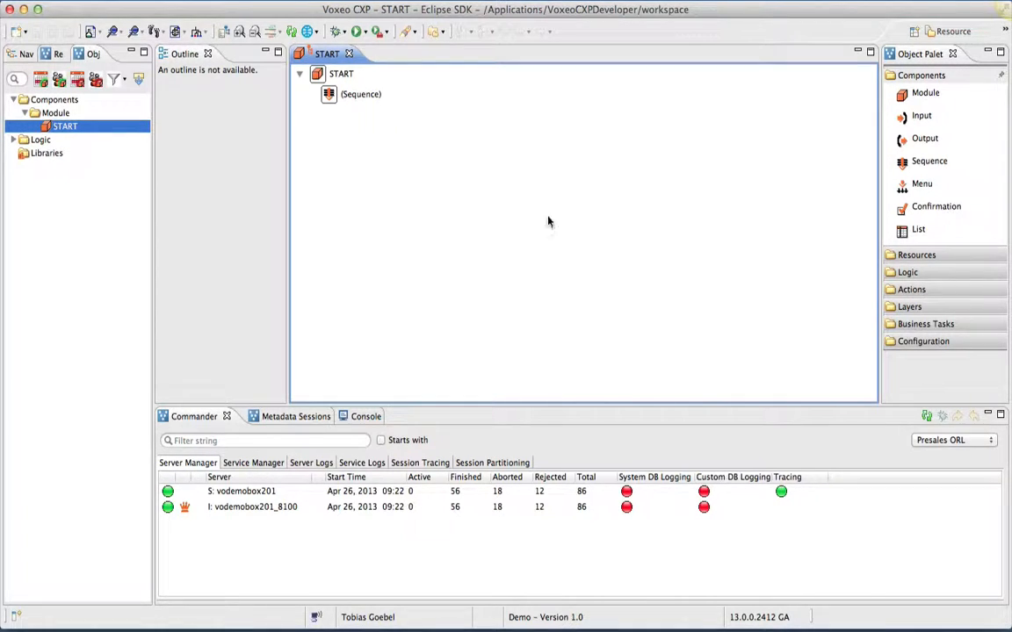
- Add a new Input object to the START module's sequence and name it Get Account Number
{"action": "left_click", "coordinate": [920, 118]}
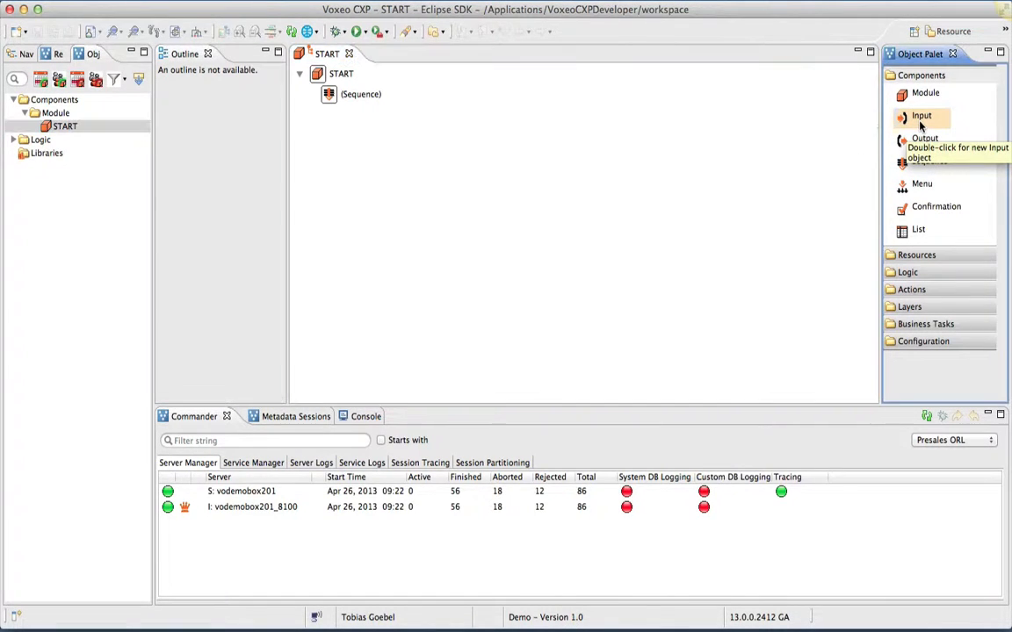
{"action": "left_click", "coordinate": [361, 94]}
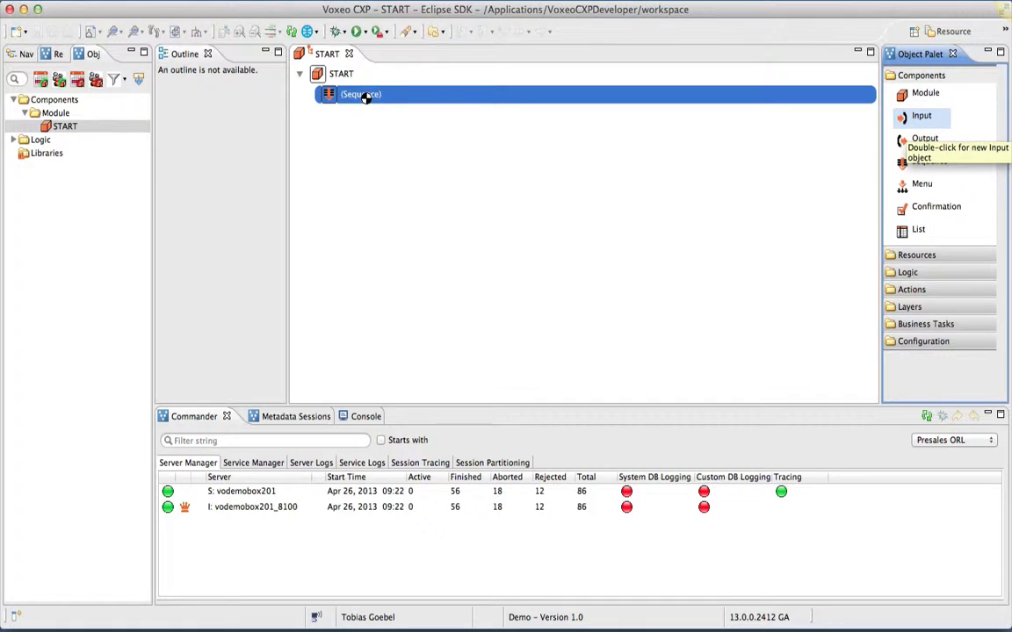
{"action": "left_click", "coordinate": [365, 96]}
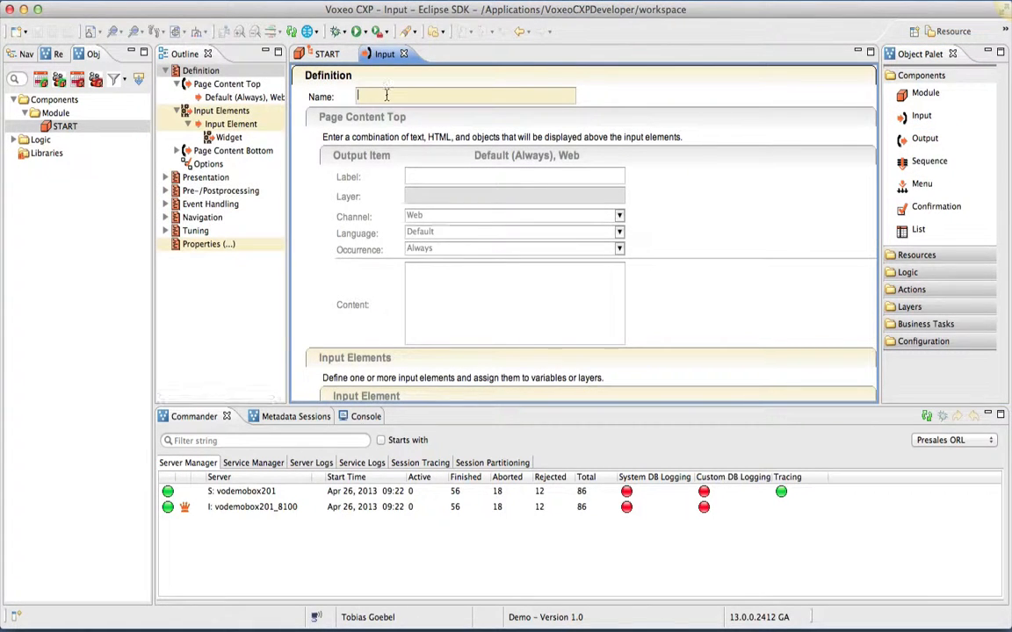
{"action": "left_click", "coordinate": [361, 116]}
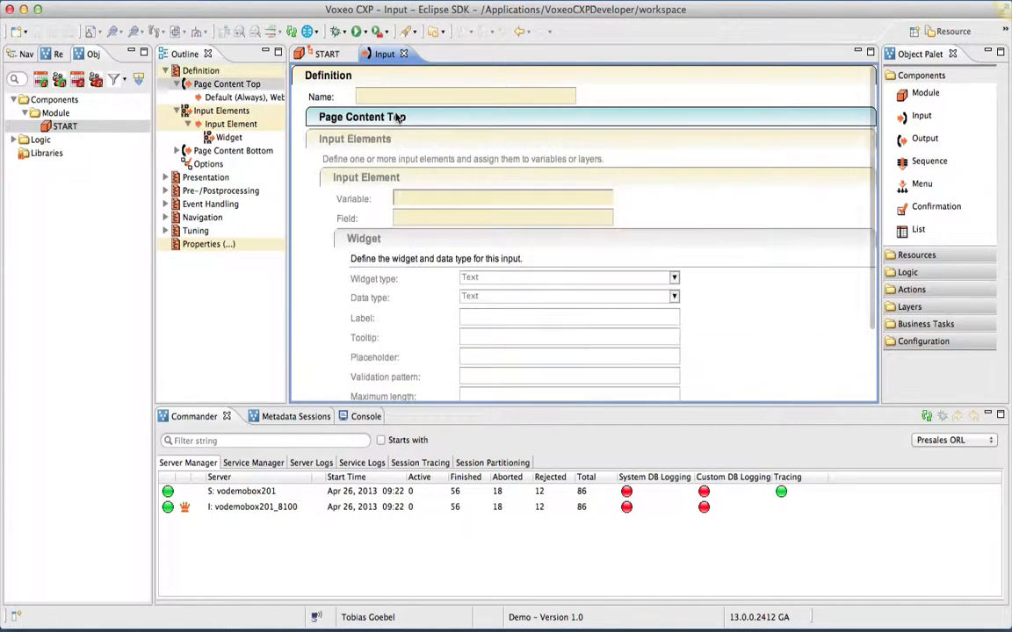
{"action": "left_click", "coordinate": [403, 141]}
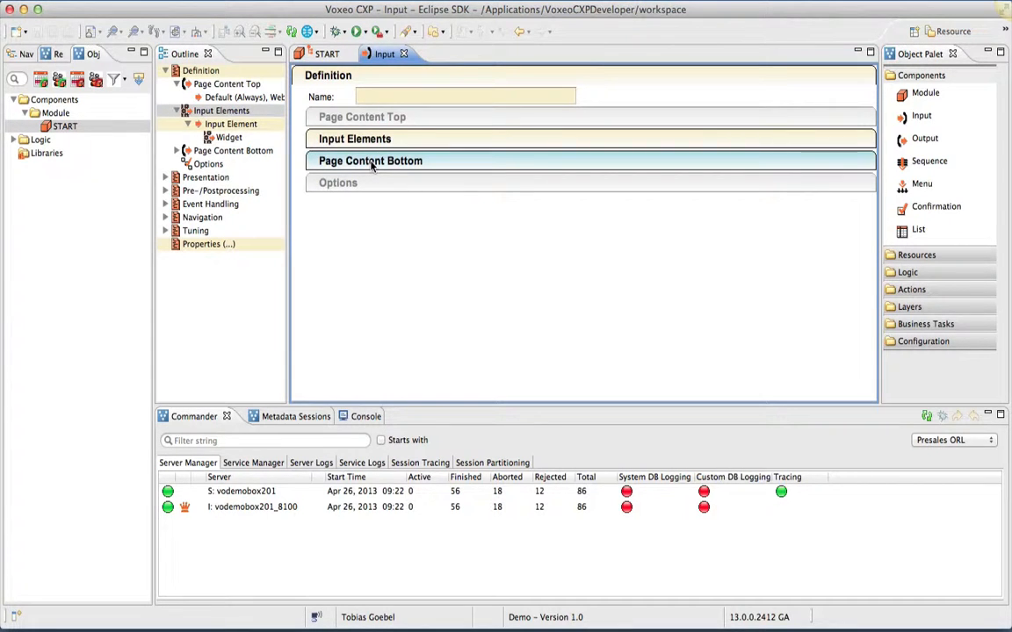
{"action": "left_click", "coordinate": [443, 96]}
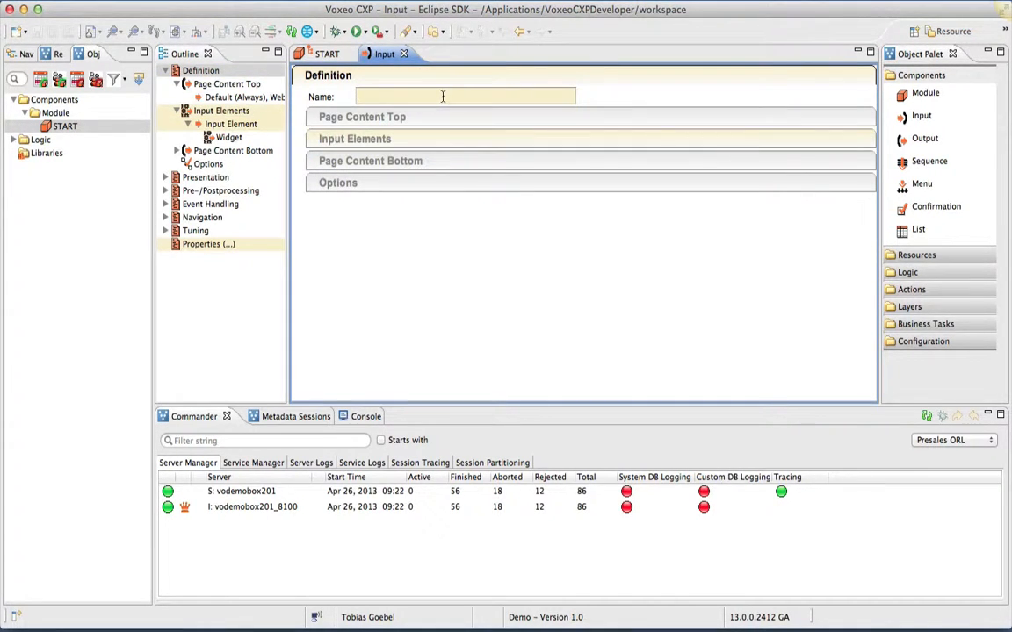
{"action": "type", "text": "Get Accoun"}
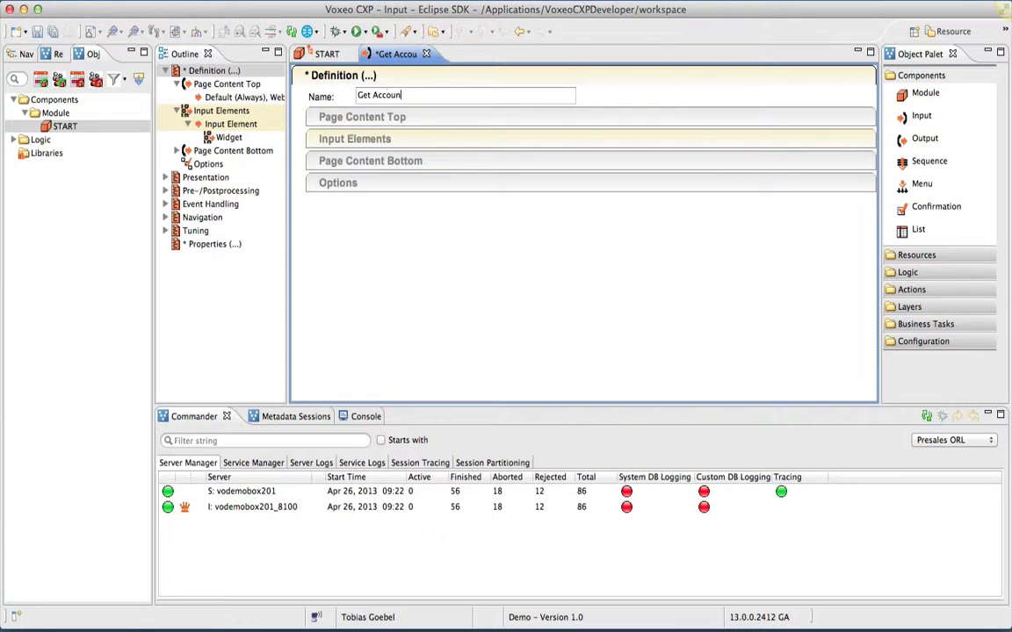
{"action": "type", "text": "t Number"}
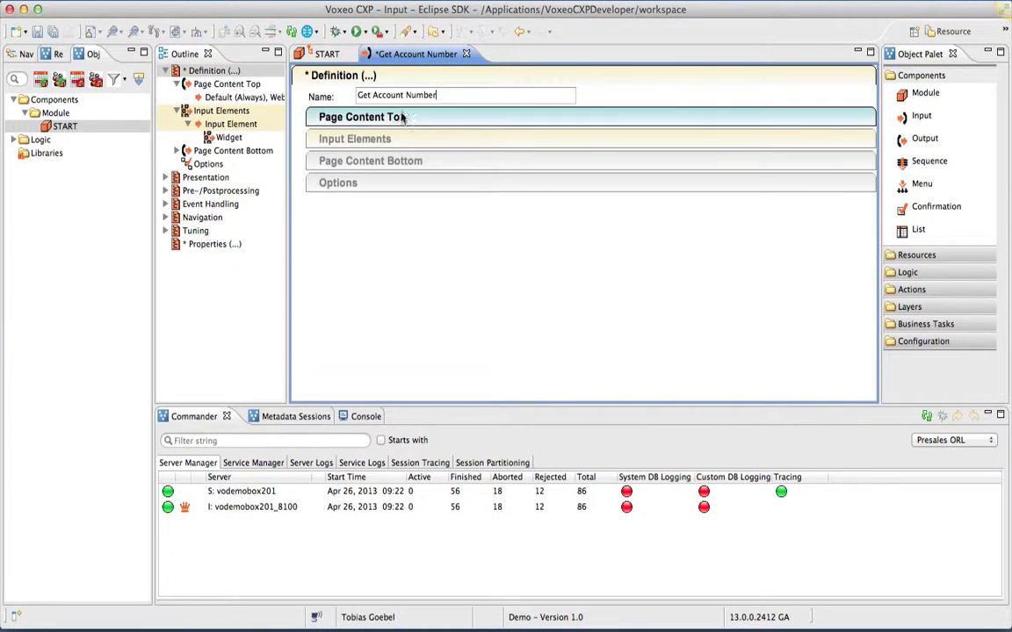
- Set the web content at the top of the Get Account Number page to "<h1>Welcome</h1>"
{"action": "left_click", "coordinate": [403, 117]}
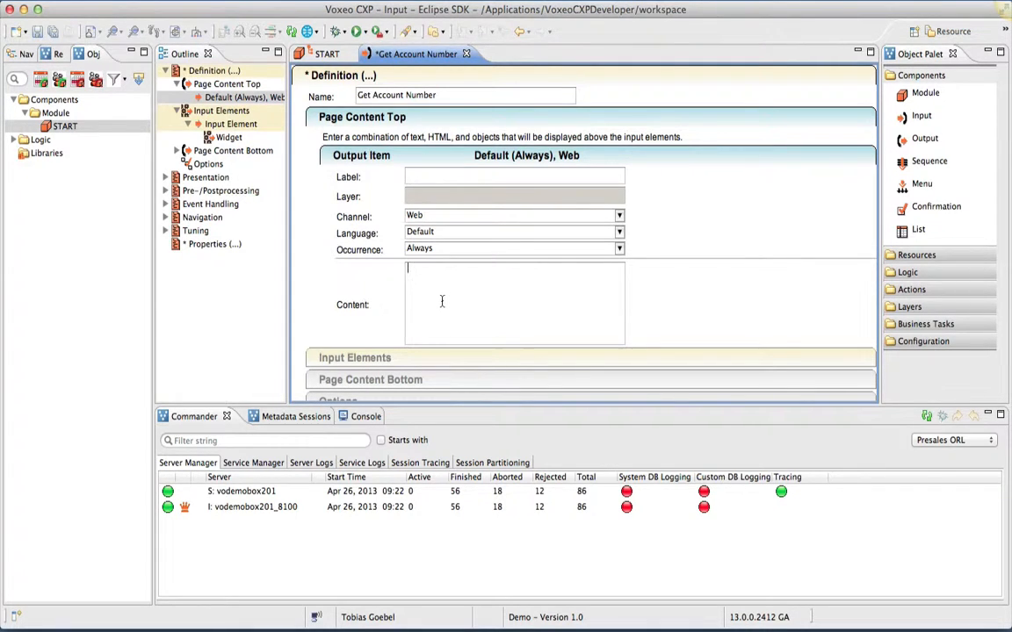
{"action": "type", "text": "<h1>"}
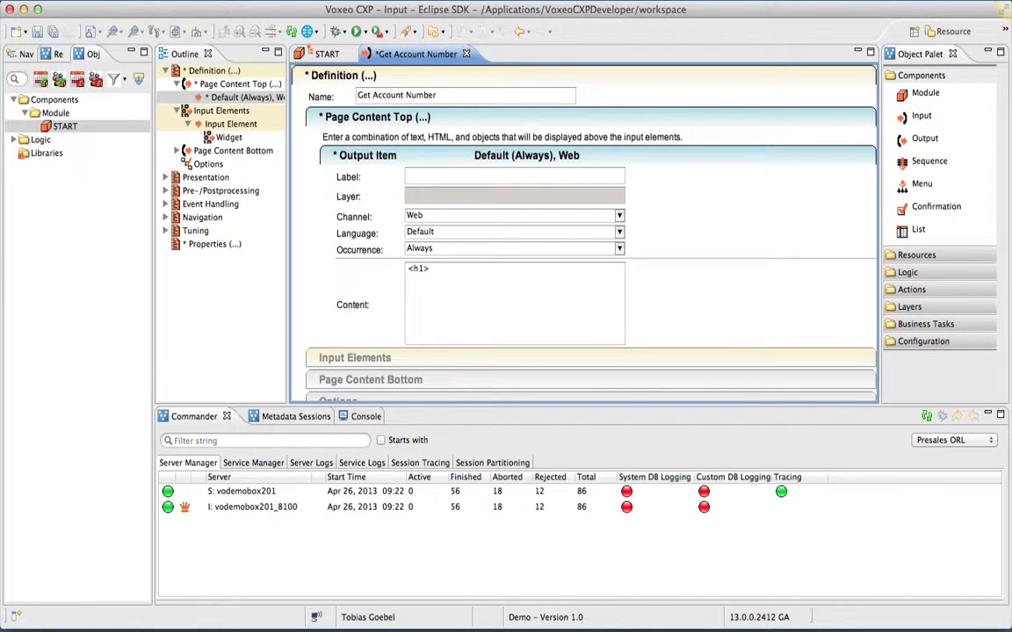
{"action": "type", "text": "Welcome</h1>"}
{"action": "left_click", "coordinate": [423, 118]}
- Set the field name of the page's input element to AccNr
{"action": "left_click", "coordinate": [396, 138]}
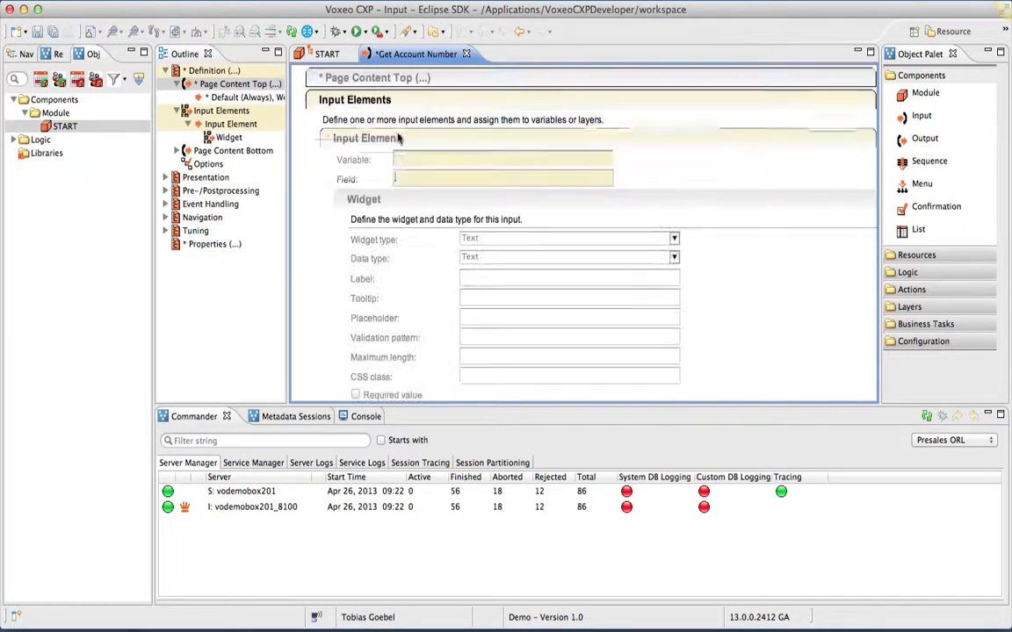
{"action": "left_click", "coordinate": [429, 177]}
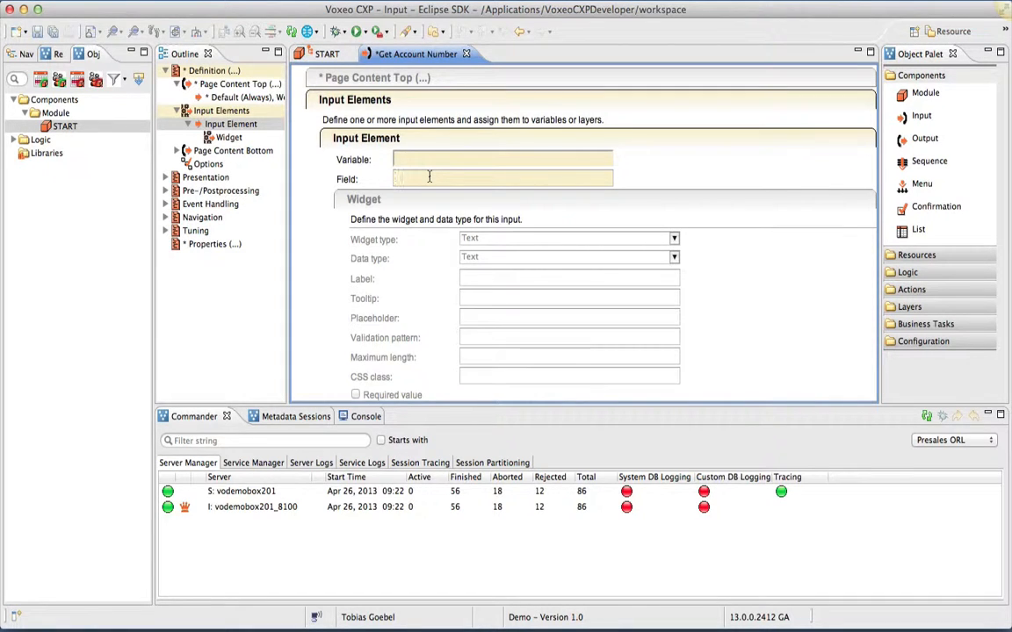
{"action": "type", "text": "AccNr"}
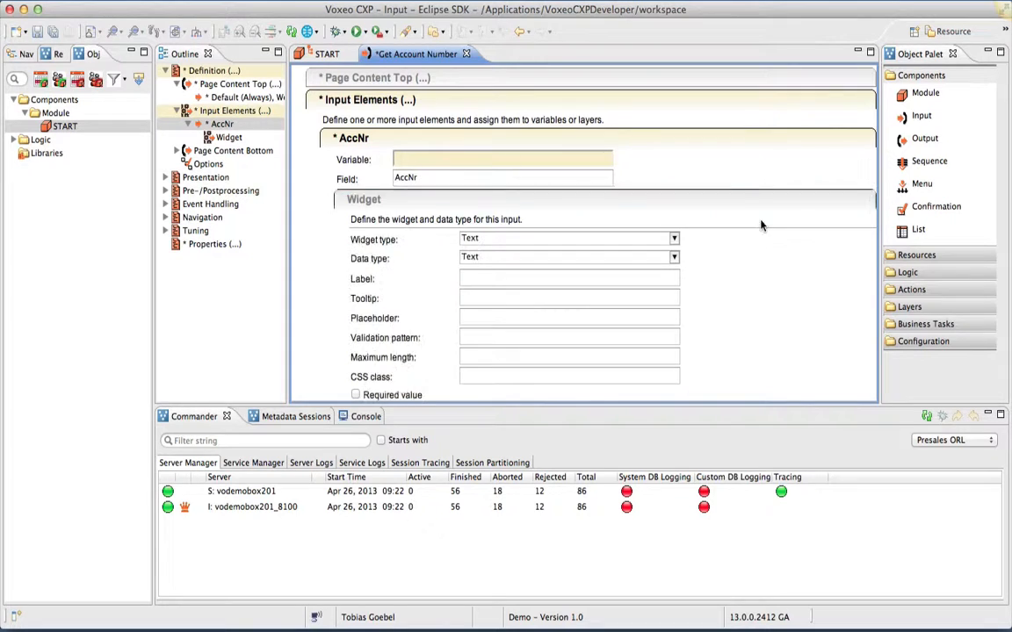
- Create a new variable for the AccNr input element, name it AccNr and save it
{"action": "left_click", "coordinate": [905, 273]}
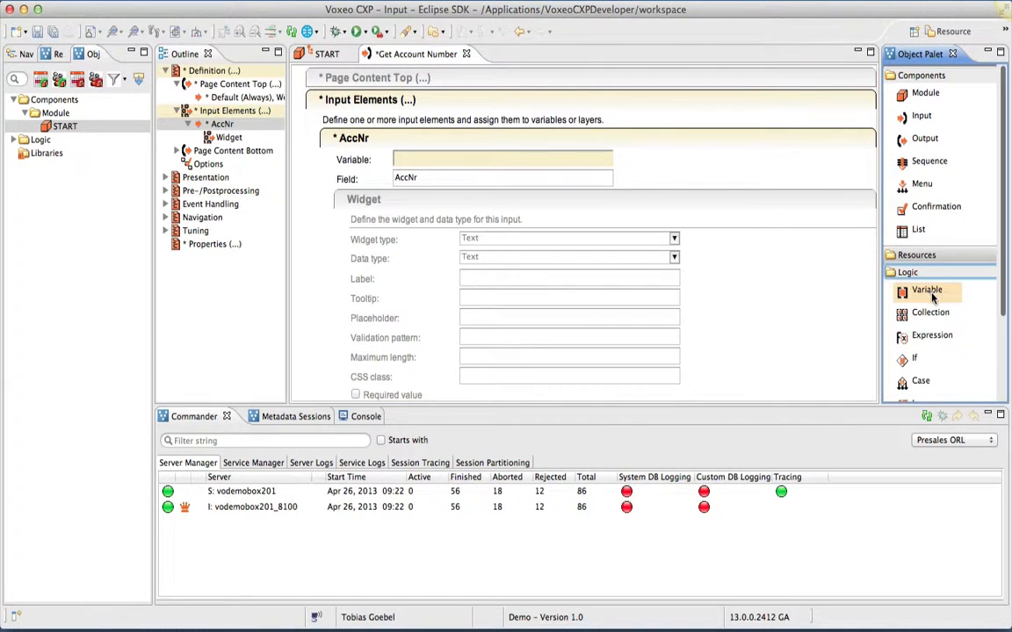
{"action": "left_click_drag", "start_coordinate": [933, 299], "coordinate": [580, 164]}
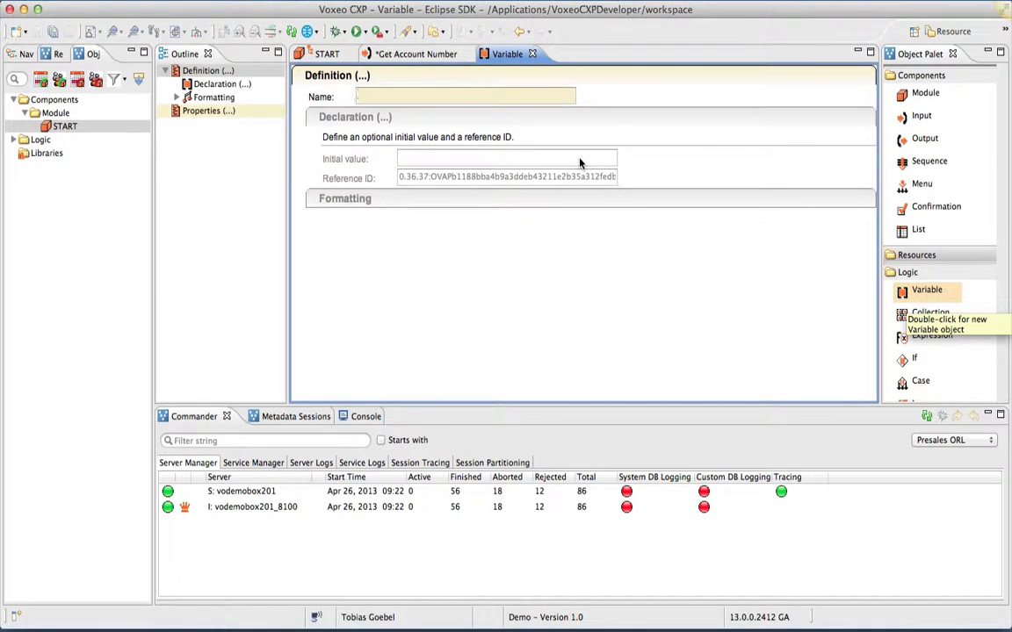
{"action": "type", "text": "AccNr"}
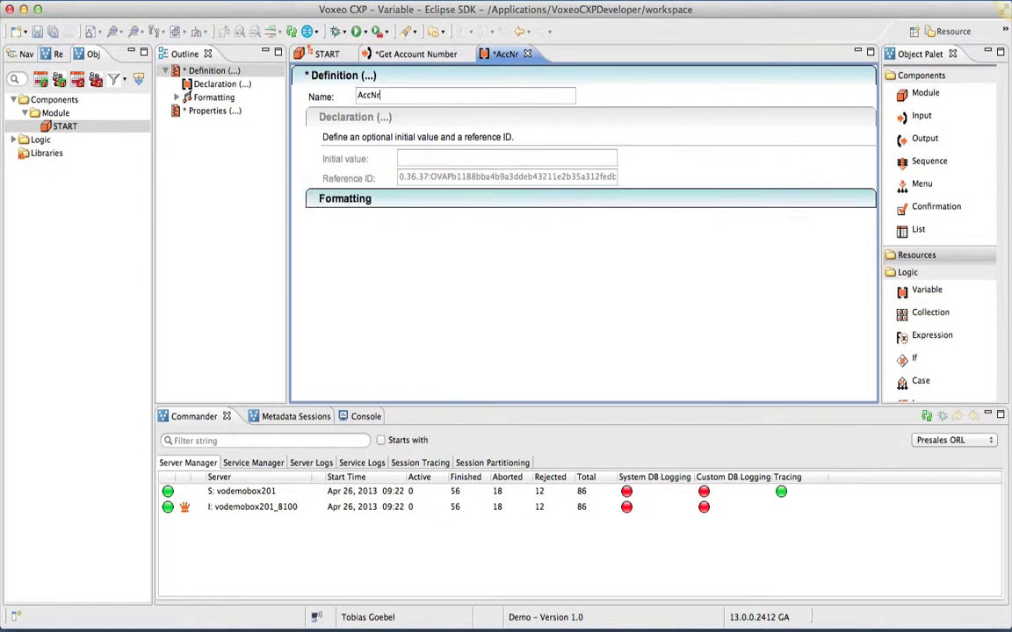
{"action": "key", "text": "super+s"}
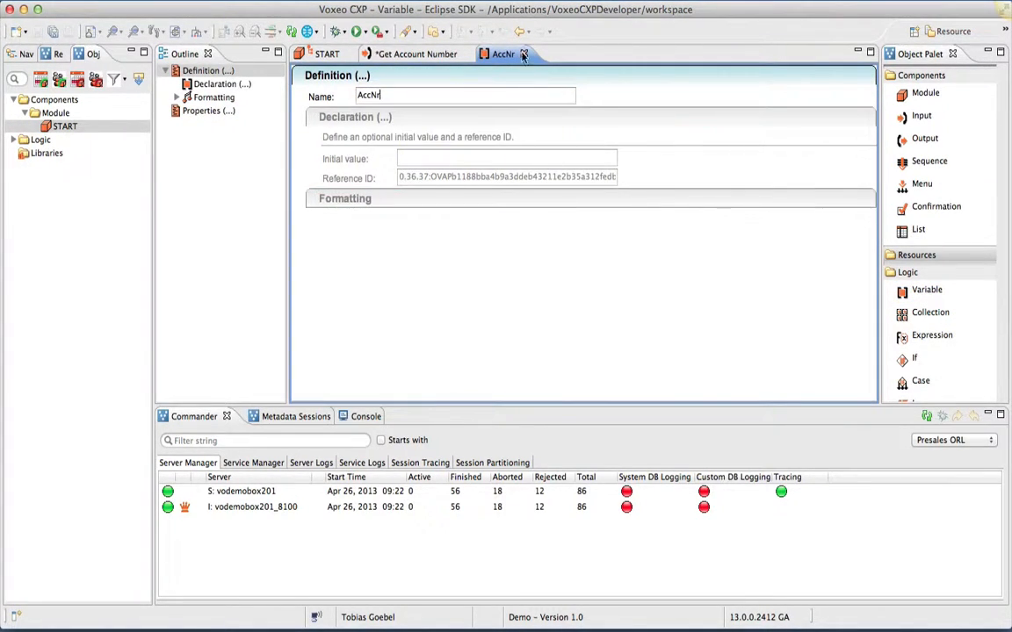
- Close the AccNr variable and give the page's AccNr input a Text widget with the Number data type
{"action": "left_click", "coordinate": [524, 53]}
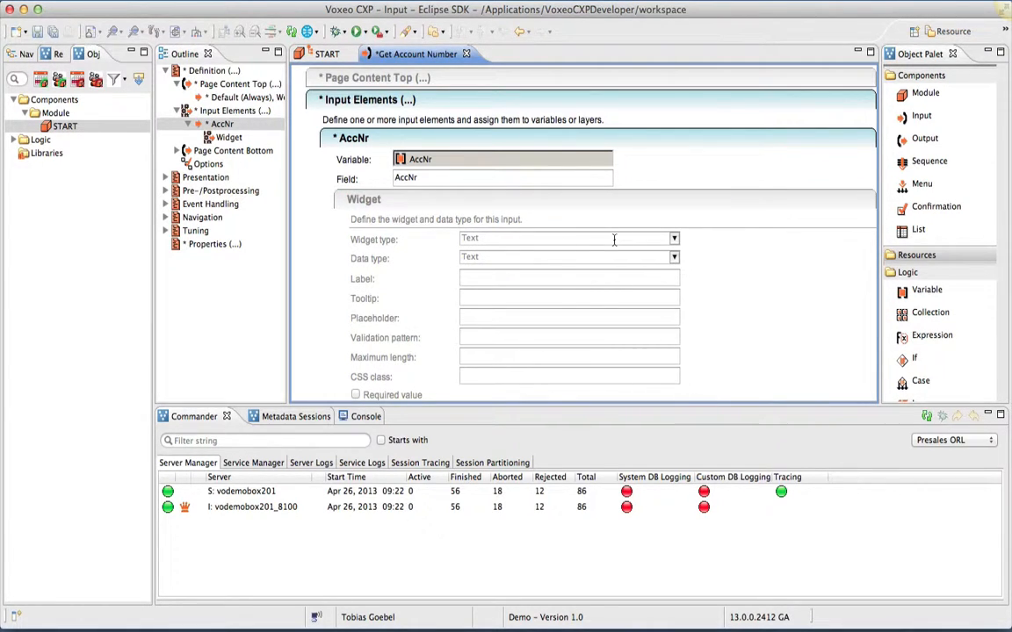
{"action": "left_click", "coordinate": [673, 239]}
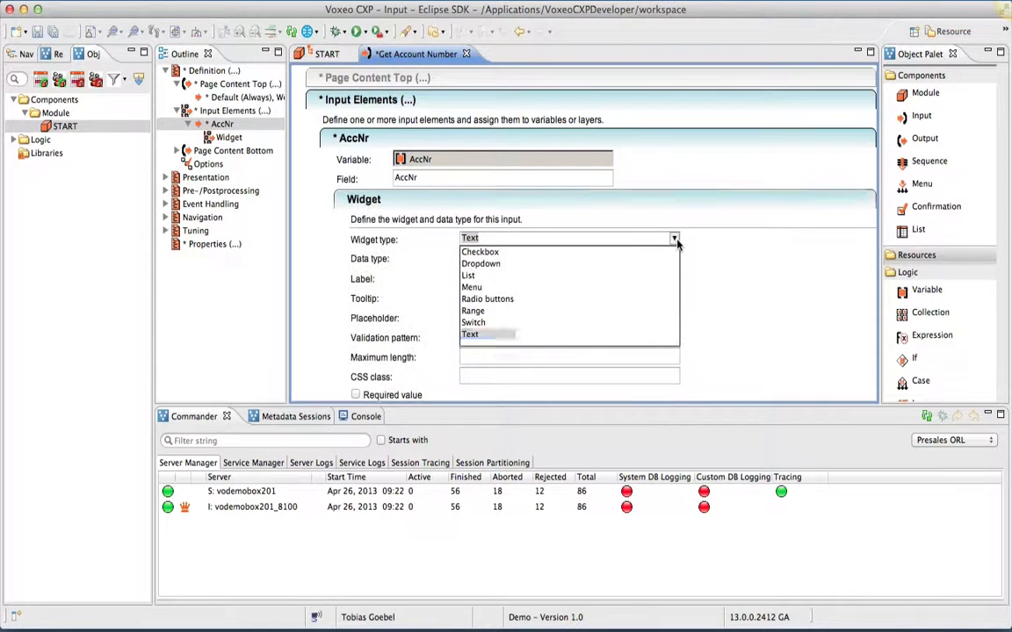
{"action": "left_click", "coordinate": [506, 336]}
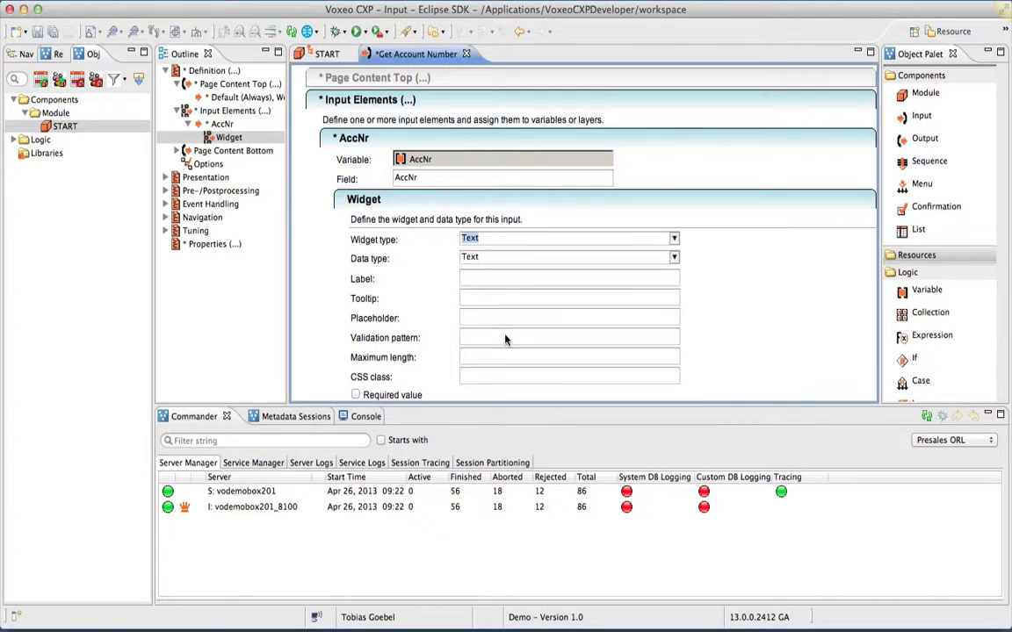
{"action": "left_click", "coordinate": [675, 259]}
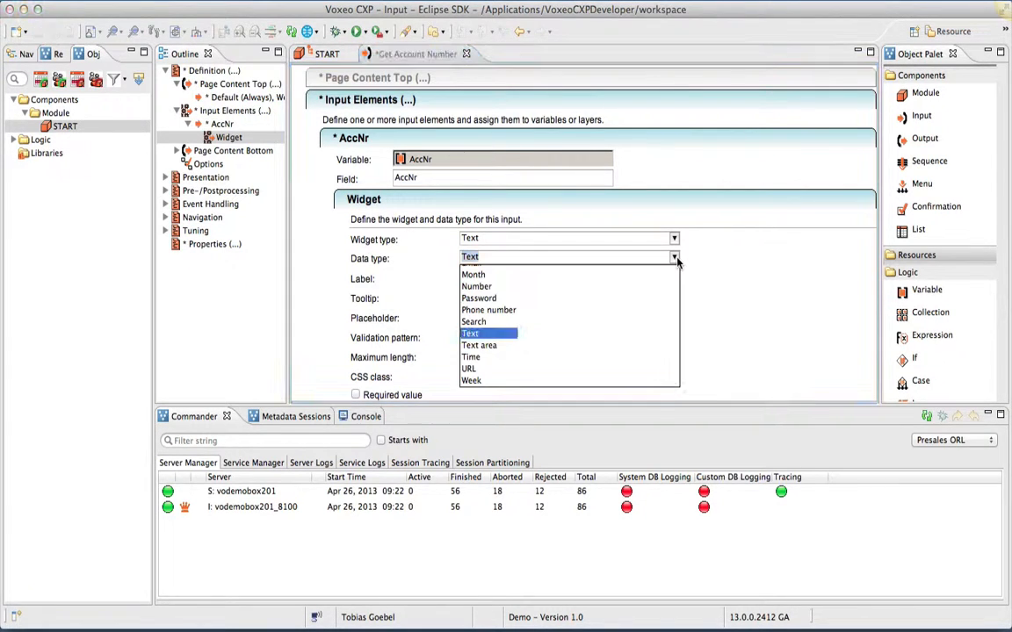
{"action": "left_click", "coordinate": [481, 286]}
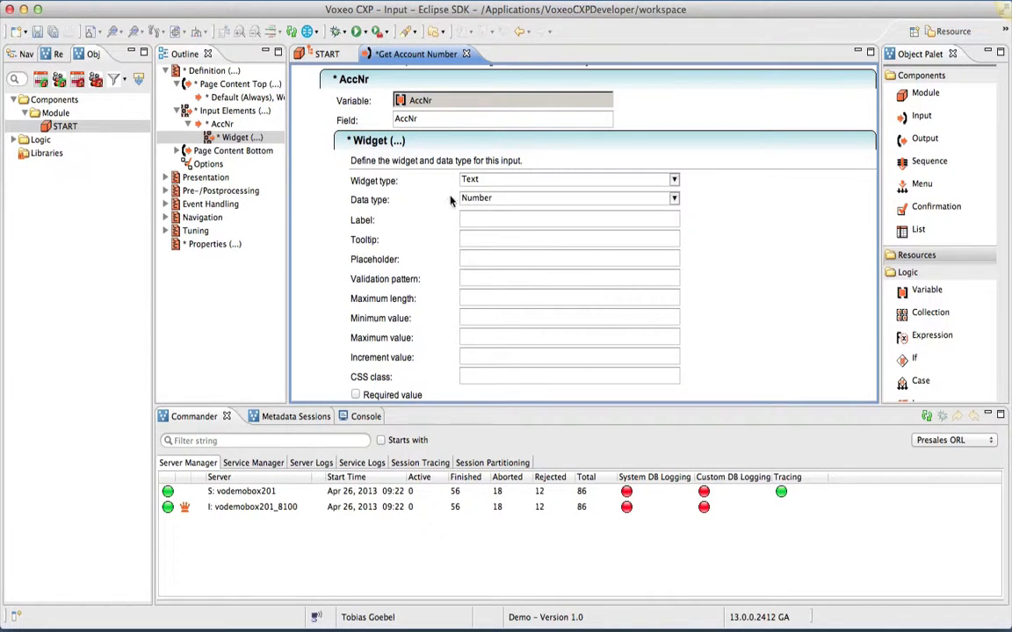
- Set the AccNr widget's placeholder to "Enter your 8-digit Account Number", mark the value as required and save
{"action": "left_click", "coordinate": [479, 257]}
{"action": "type", "text": "nter your 8-digit Account Numb"}
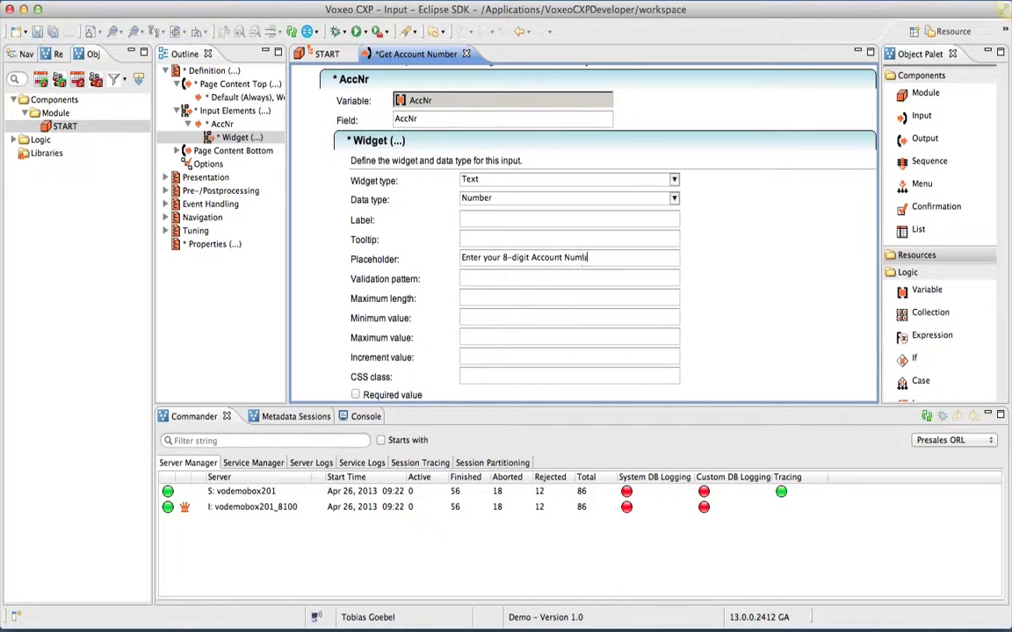
{"action": "type", "text": "er"}
{"action": "left_click", "coordinate": [489, 280]}
{"action": "left_click", "coordinate": [355, 395]}
{"action": "key", "text": "super+s"}
- Add the line "Please provide your account number." below the Welcome heading in the page's top content, and save and close the page
{"action": "left_click", "coordinate": [353, 78]}
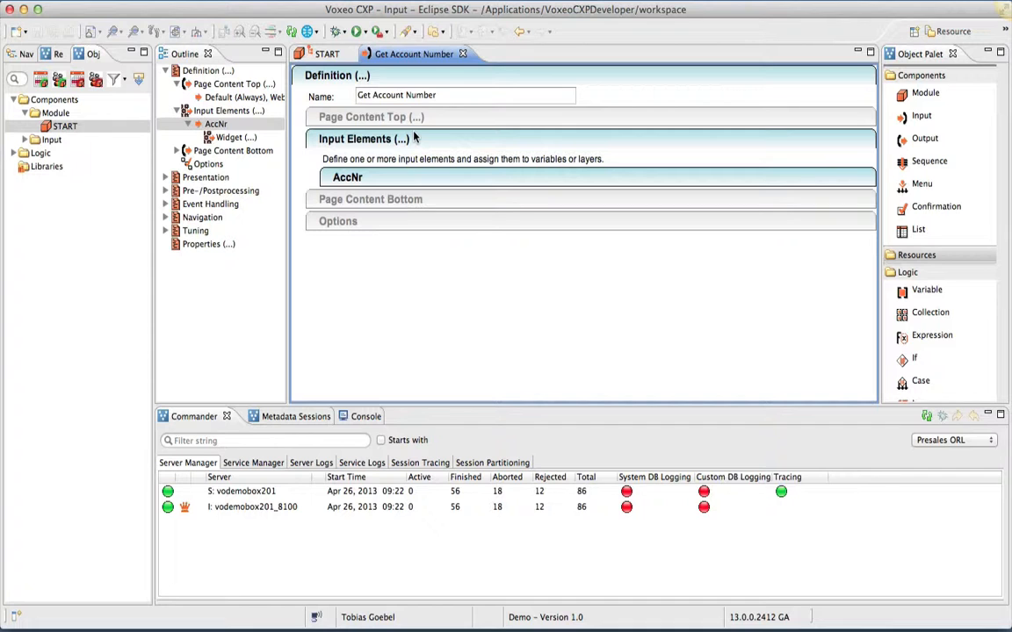
{"action": "left_click", "coordinate": [446, 117]}
{"action": "left_click", "coordinate": [498, 269]}
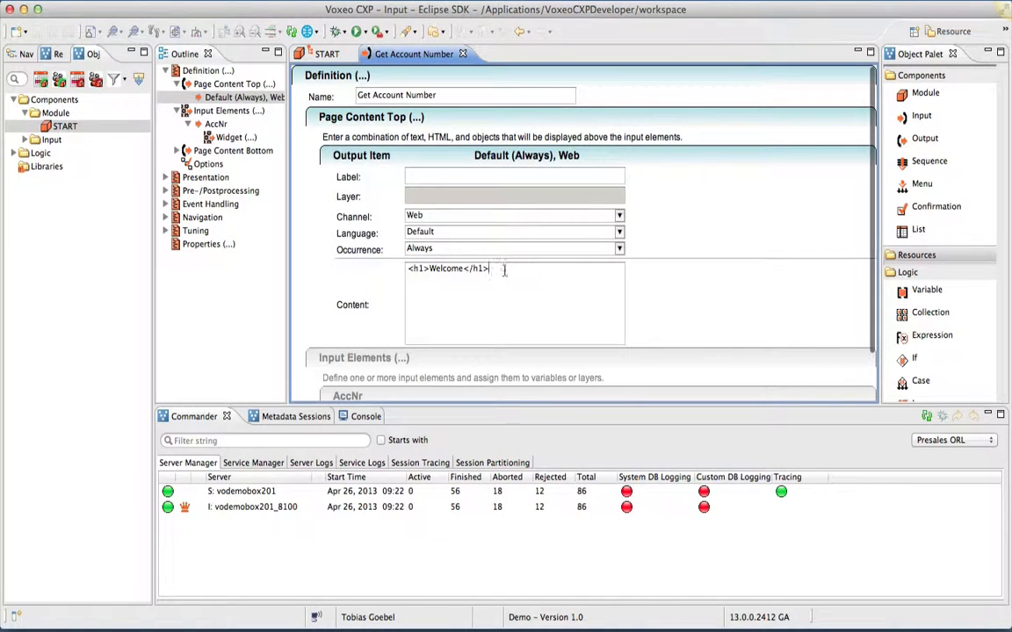
{"action": "key", "text": "Return"}
{"action": "type", "text": "Please"}
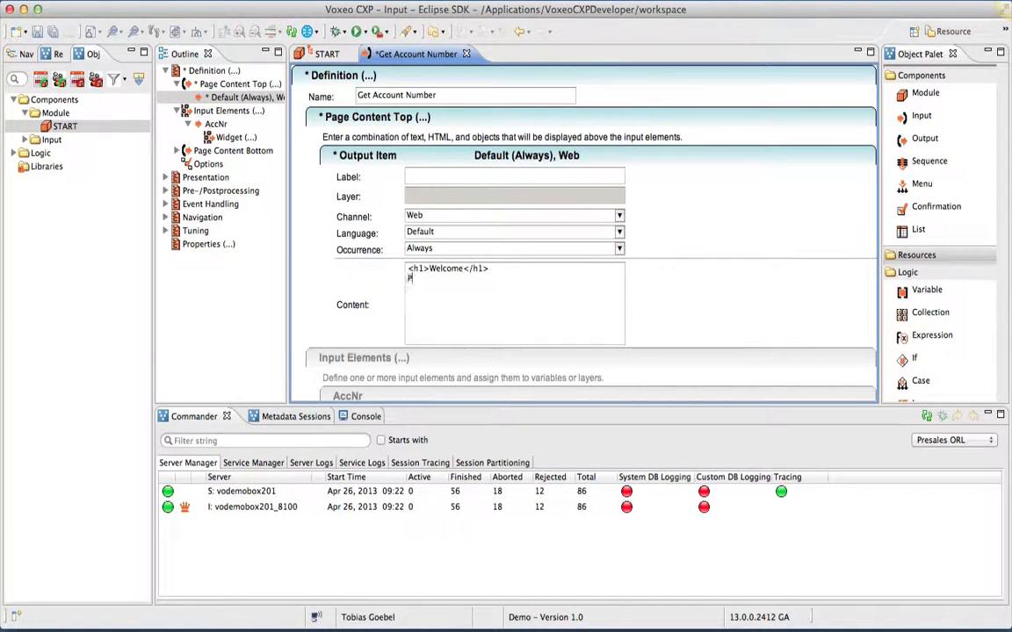
{"action": "key", "text": "BackSpace"}
{"action": "key", "text": "BackSpace"}
{"action": "key", "text": "BackSpace"}
{"action": "key", "text": "BackSpace"}
{"action": "key", "text": "BackSpace"}
{"action": "type", "text": "lease provide your account number."}
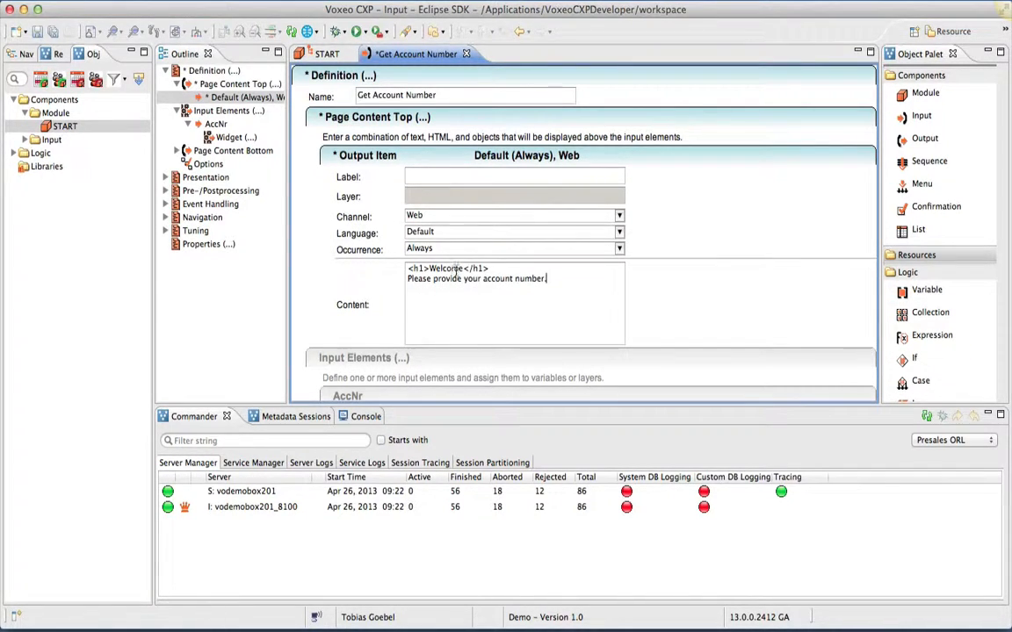
{"action": "key", "text": "super+s"}
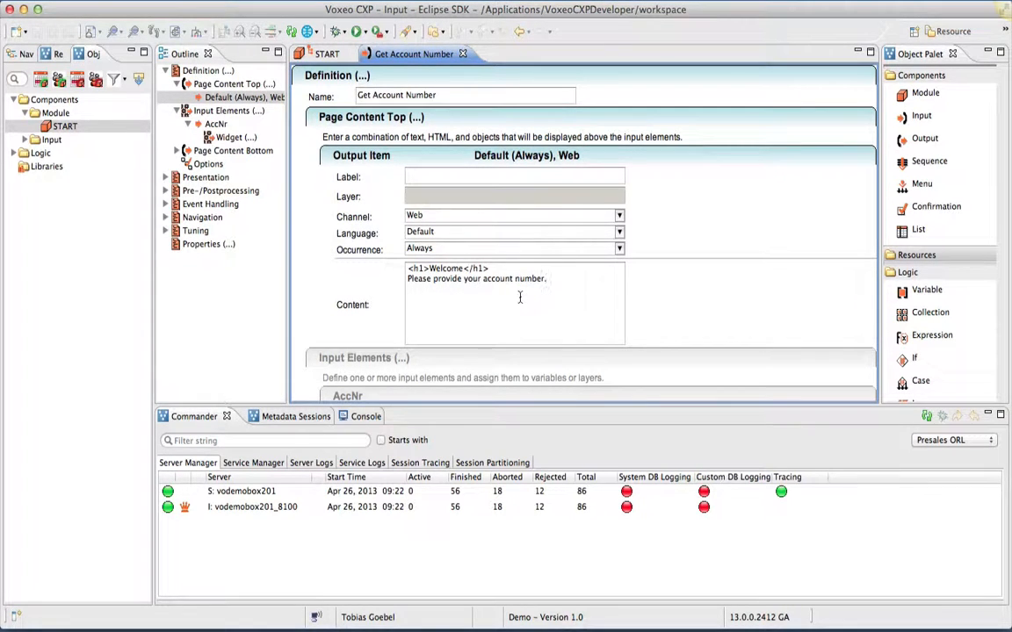
{"action": "key", "text": "super+w"}
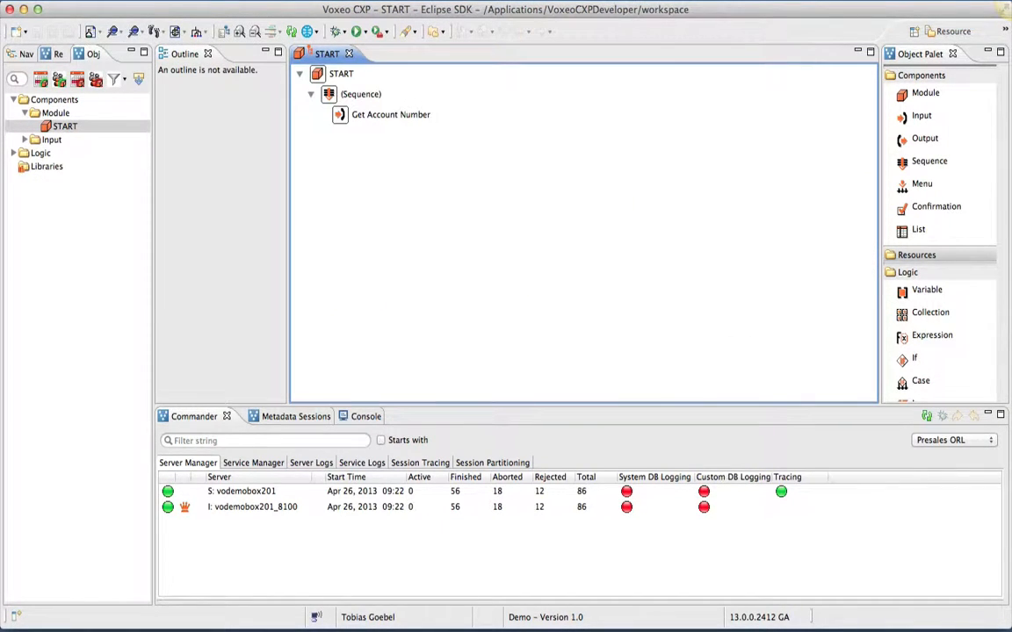
- Add a new Menu object to the START module's sequence and name it Main Menu
{"action": "left_click", "coordinate": [387, 119]}
{"action": "left_click", "coordinate": [426, 151]}
{"action": "left_click", "coordinate": [387, 118]}
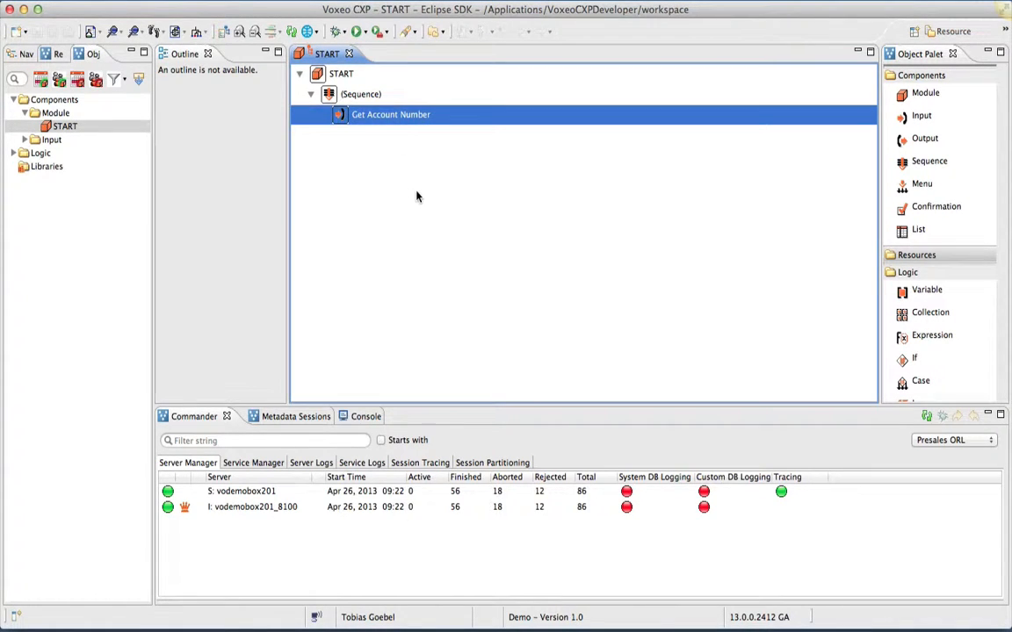
{"action": "left_click", "coordinate": [924, 187]}
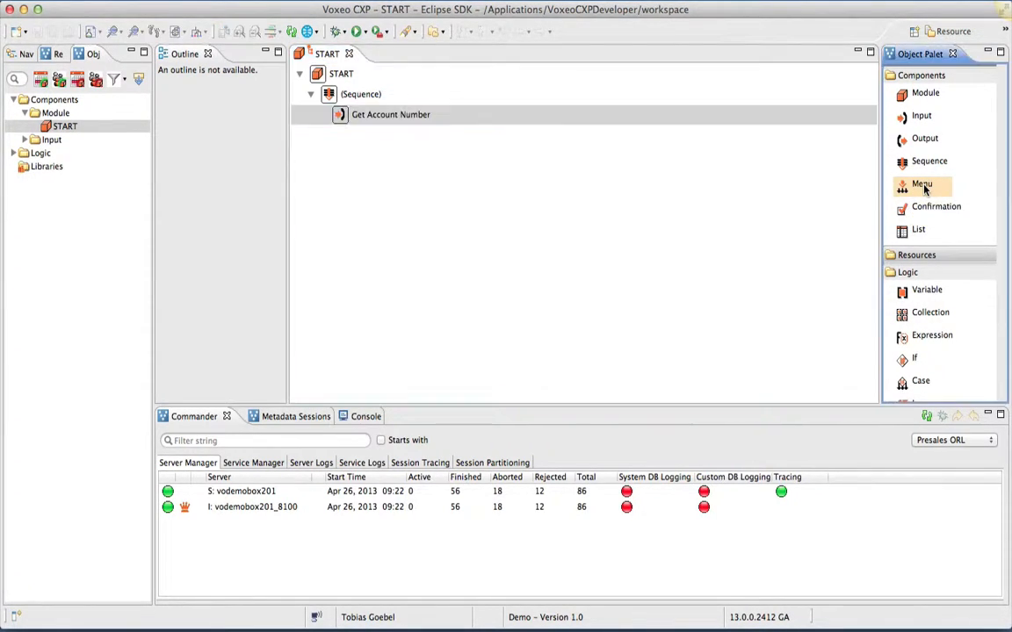
{"action": "left_click_drag", "start_coordinate": [551, 142], "coordinate": [378, 99]}
{"action": "type", "text": "Mai"}
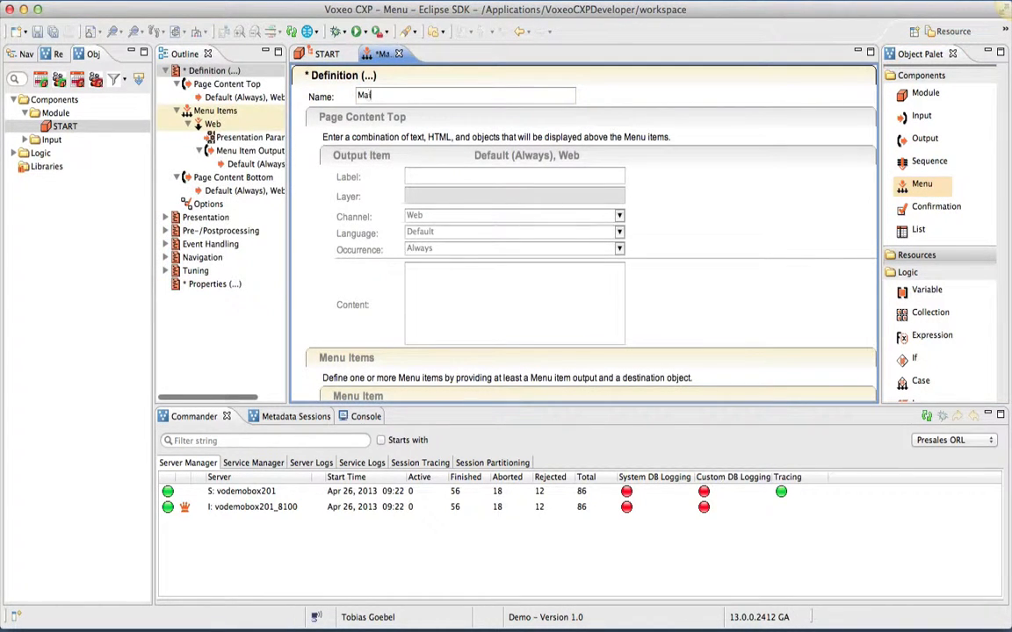
{"action": "type", "text": "n Menu"}
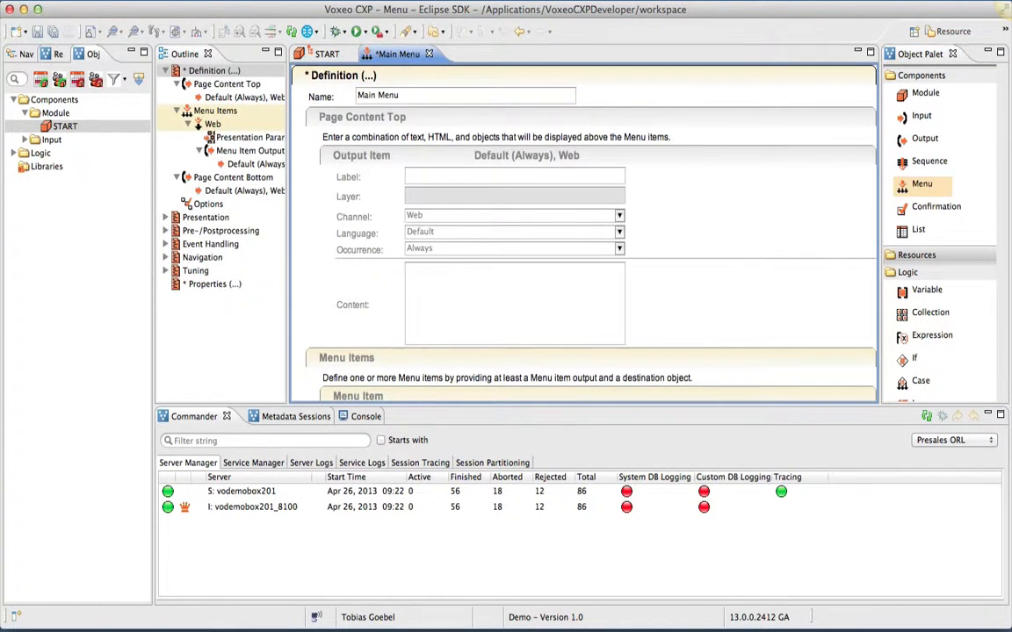
- Set the web content at the top of the Main Menu page to "<h1>Main Menu</h1>"
{"action": "left_click", "coordinate": [385, 118]}
{"action": "left_click", "coordinate": [351, 138]}
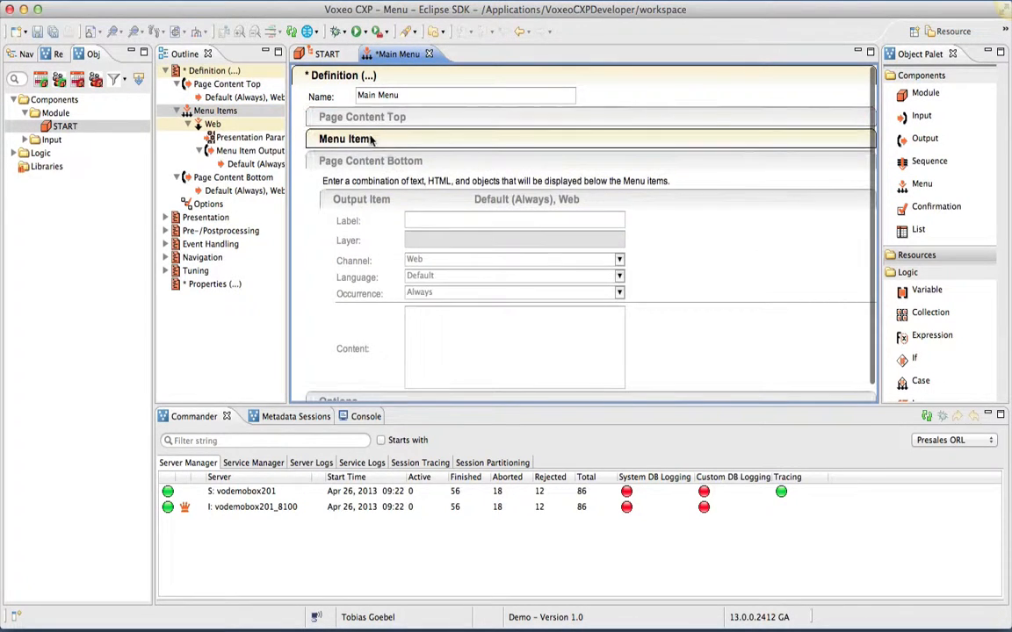
{"action": "left_click", "coordinate": [394, 165]}
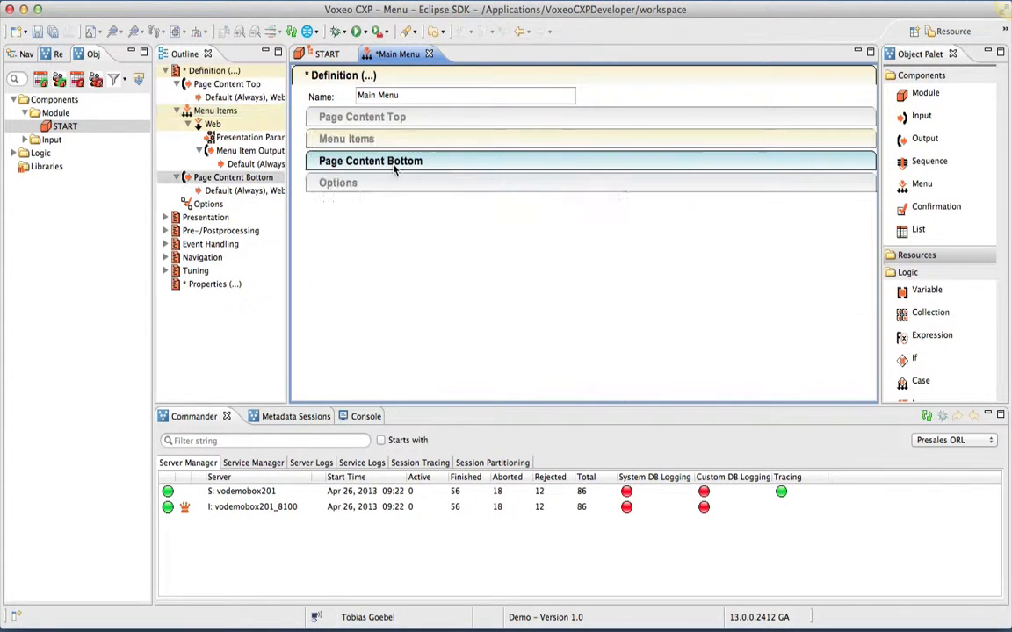
{"action": "left_click", "coordinate": [403, 119]}
{"action": "left_click", "coordinate": [449, 286]}
{"action": "type", "text": "<"}
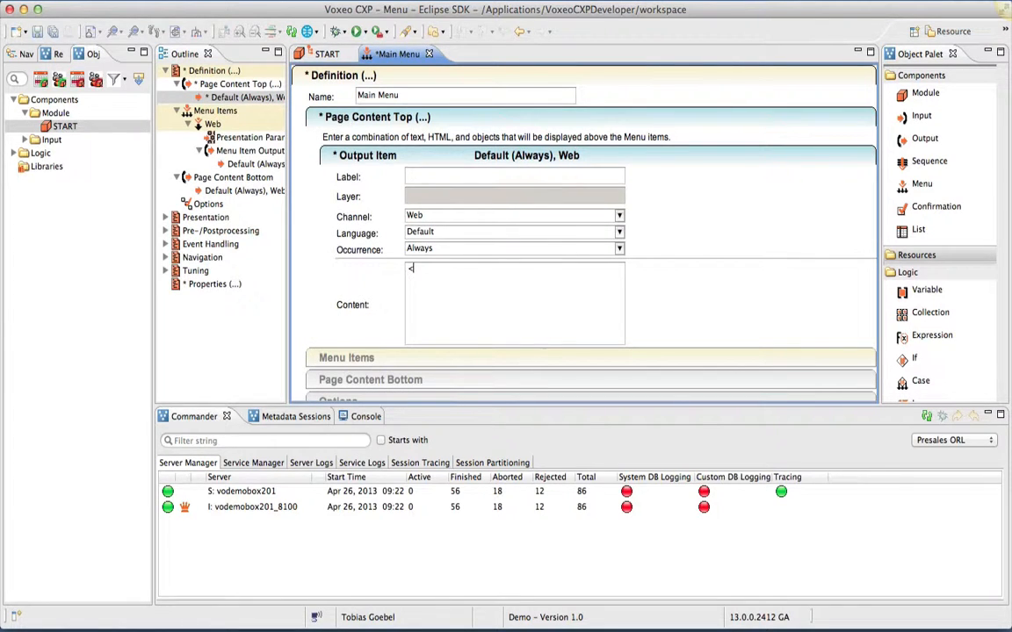
{"action": "type", "text": "h1>Main Me"}
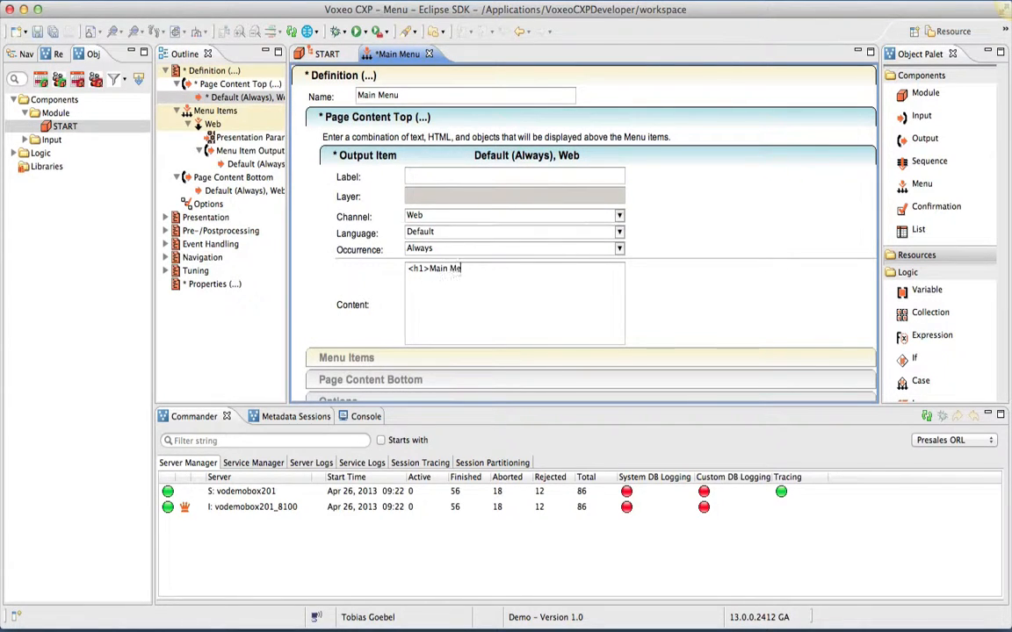
{"action": "type", "text": "nu</h1>"}
- Label the first menu item of the Main Menu Balance
{"action": "left_click", "coordinate": [340, 115]}
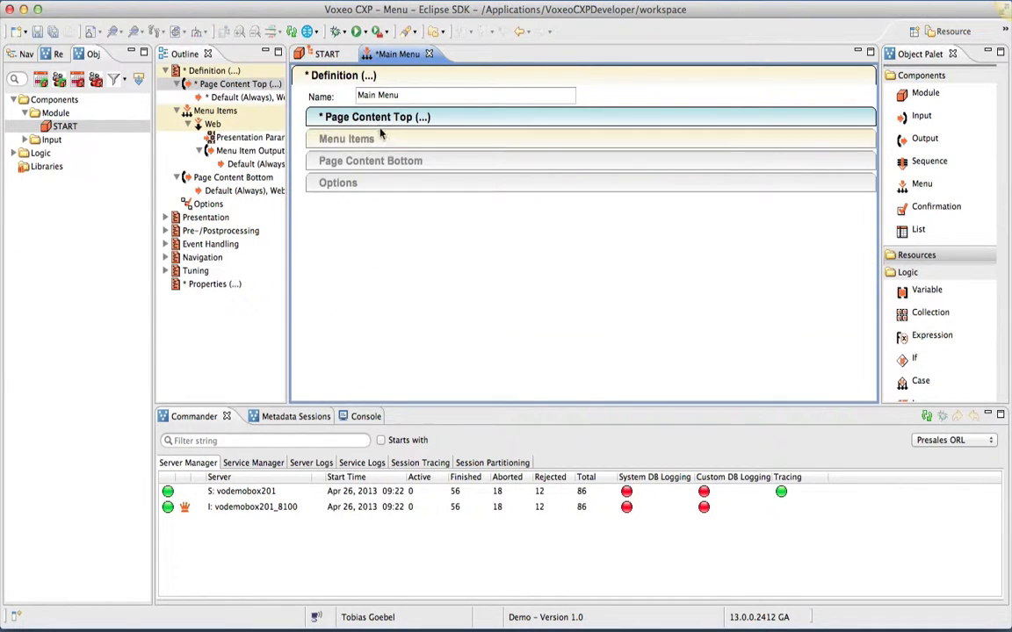
{"action": "left_click", "coordinate": [382, 141]}
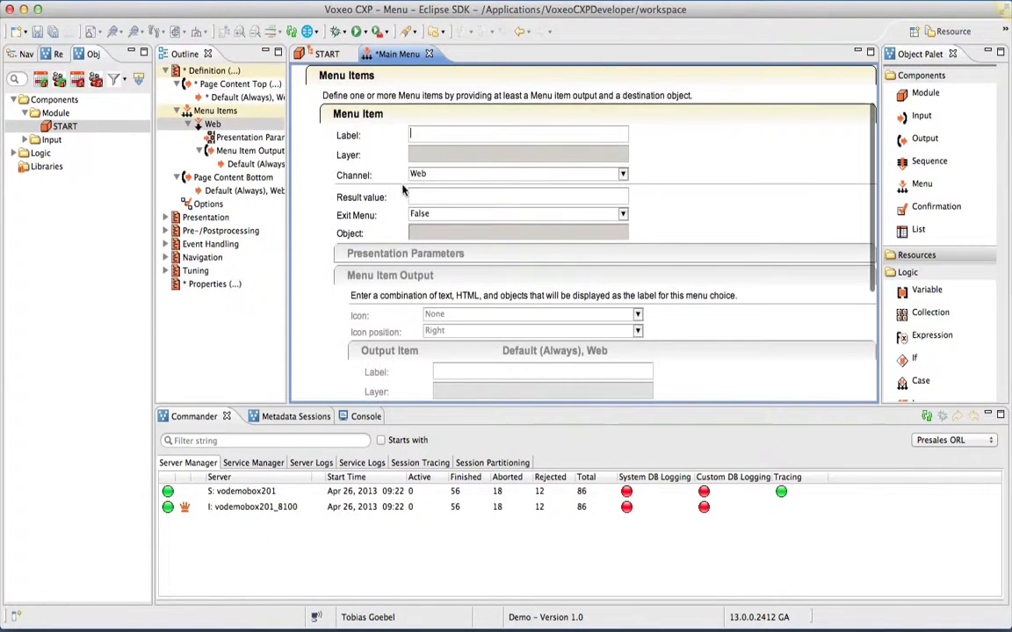
{"action": "left_click", "coordinate": [454, 133]}
{"action": "type", "text": "B"}
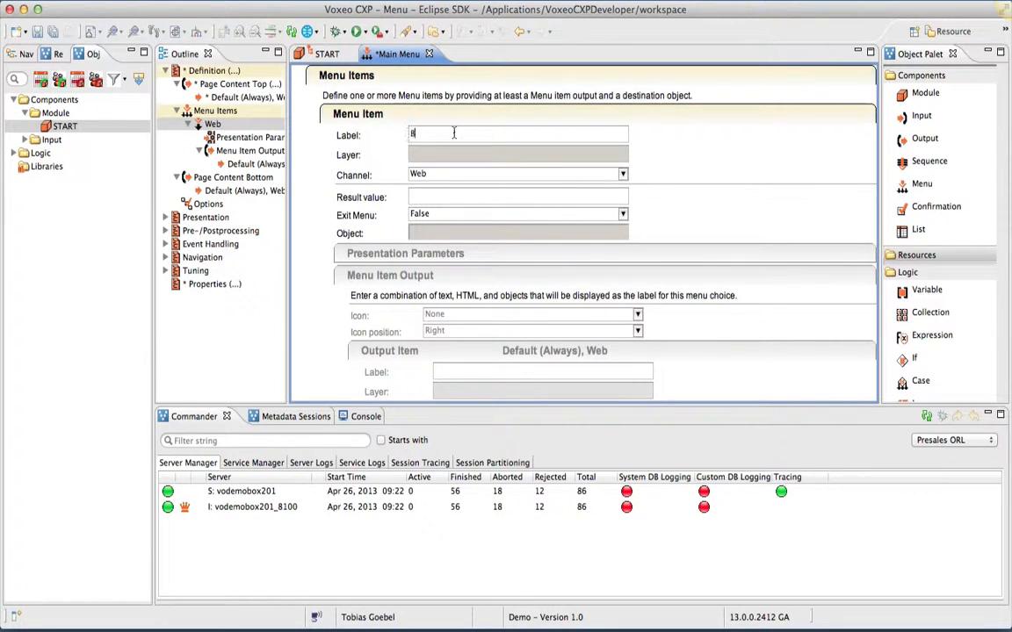
{"action": "type", "text": "alance"}
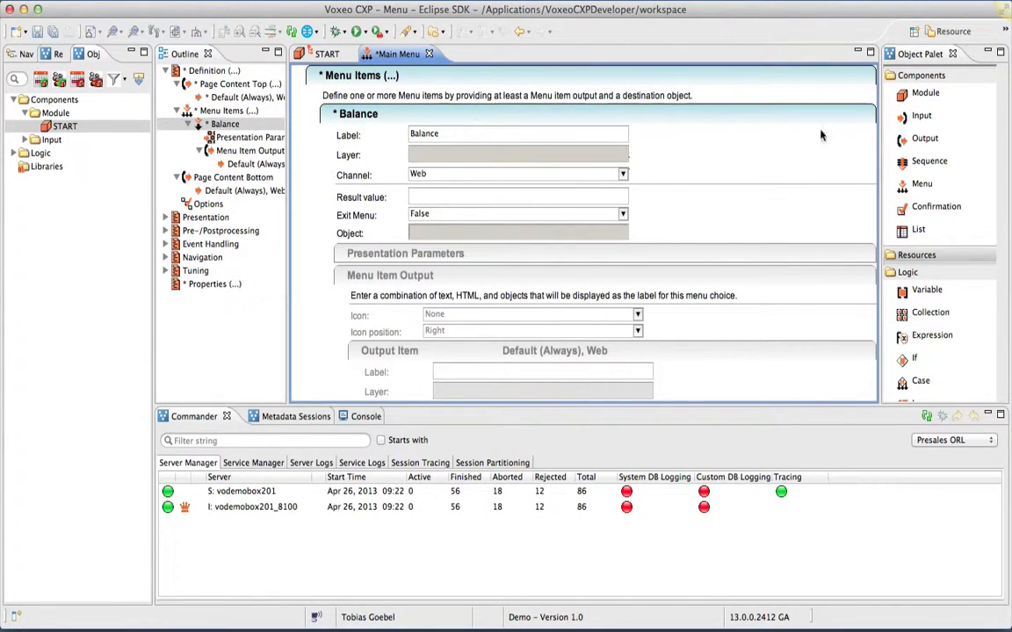
- Create a new Module as the Balance menu item's object, name it Balance Information and save it
{"action": "left_click_drag", "start_coordinate": [922, 93], "coordinate": [530, 237]}
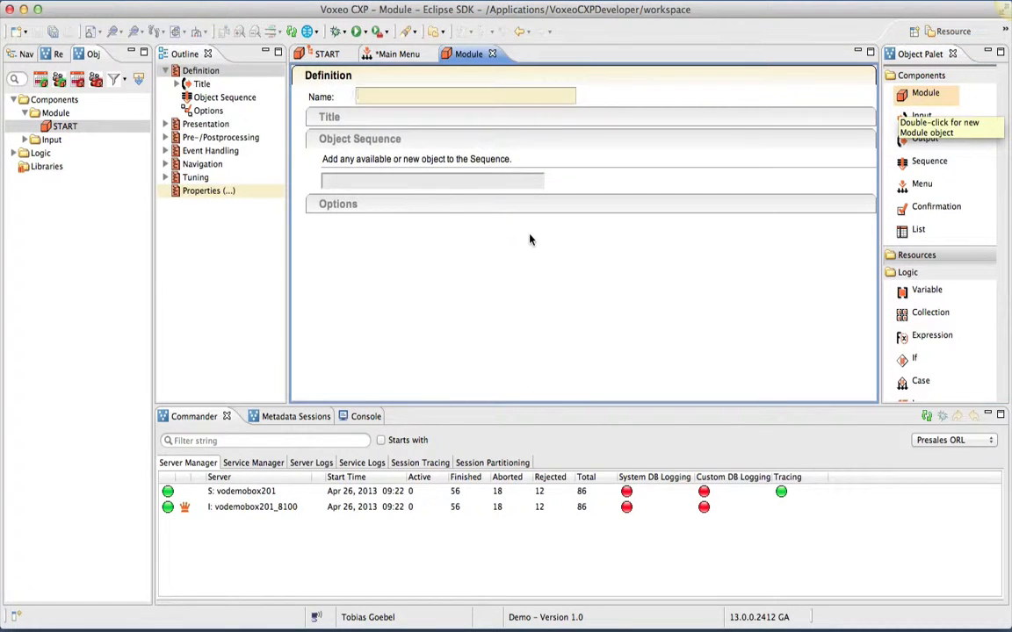
{"action": "type", "text": "Balance "}
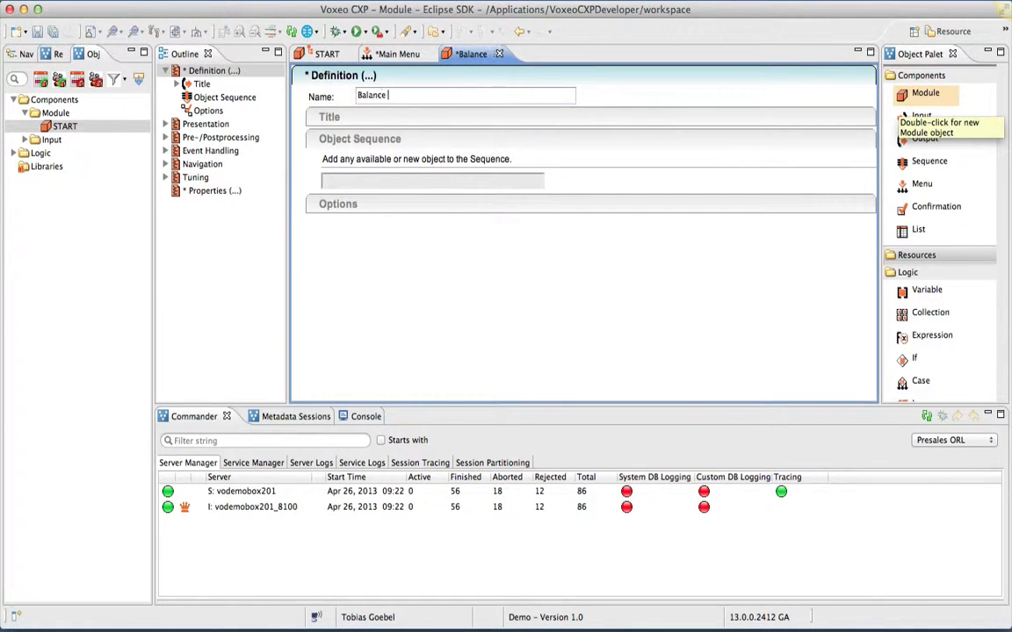
{"action": "type", "text": "Informtion"}
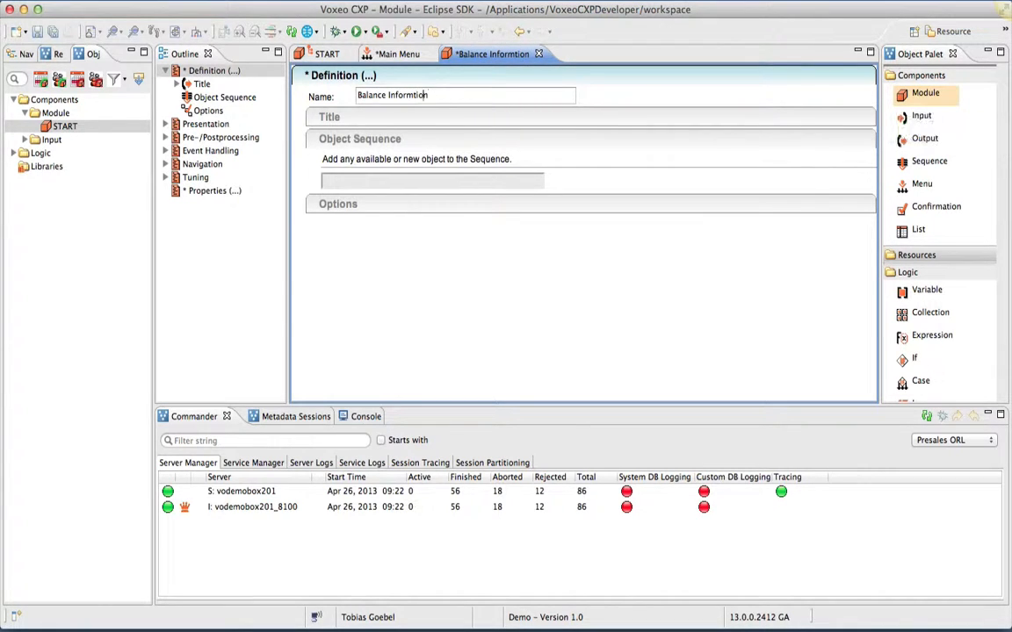
{"action": "type", "text": "a"}
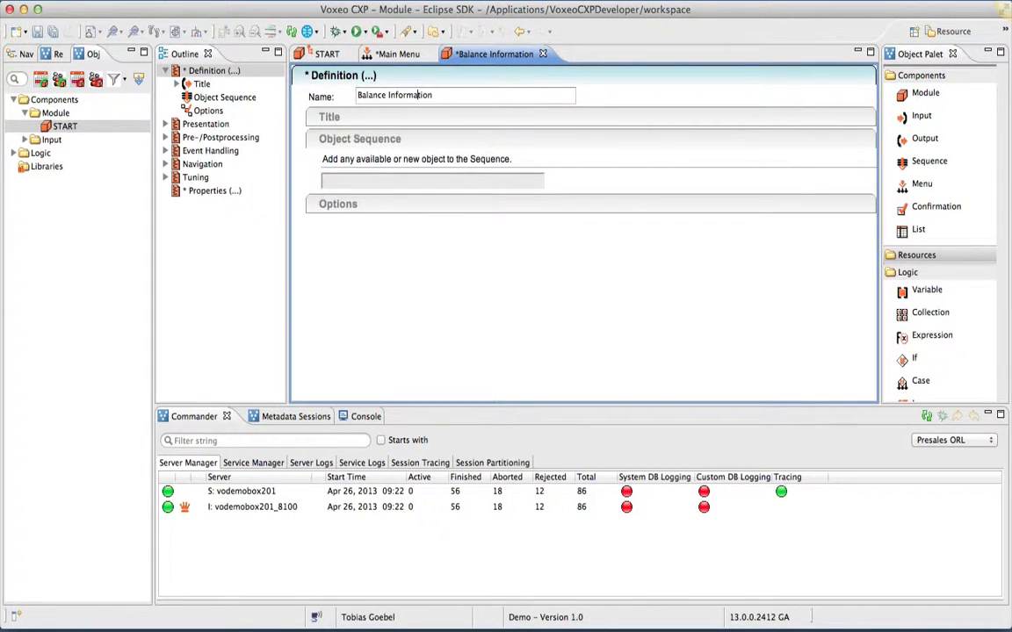
{"action": "key", "text": "super+s"}
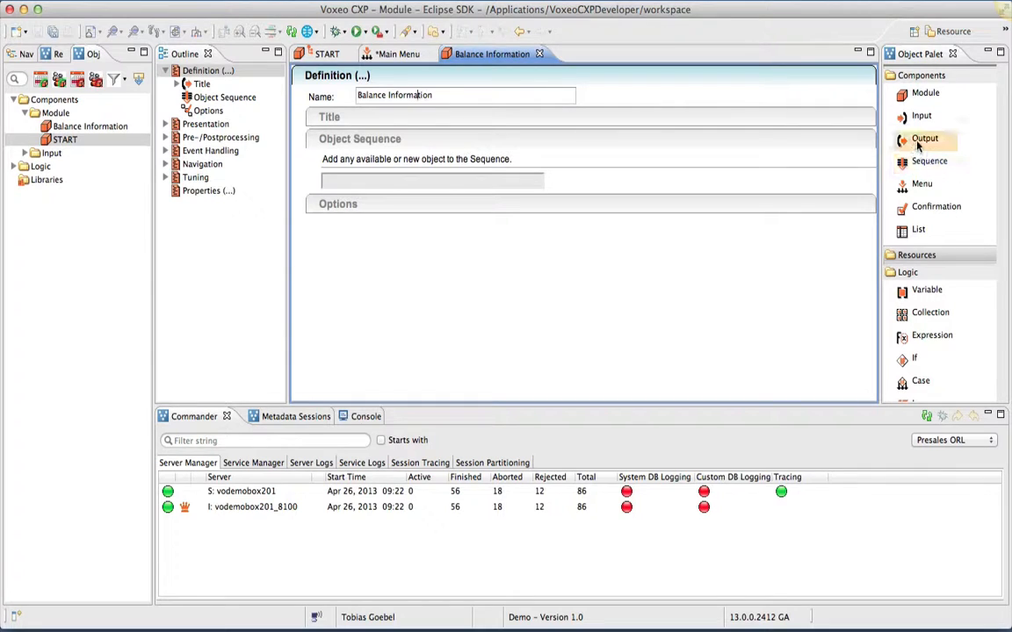
- Add a new Output object to the Balance Information module's object sequence and name it Under Construction
{"action": "left_click_drag", "start_coordinate": [919, 146], "coordinate": [464, 163]}
{"action": "type", "text": "Under Cons"}
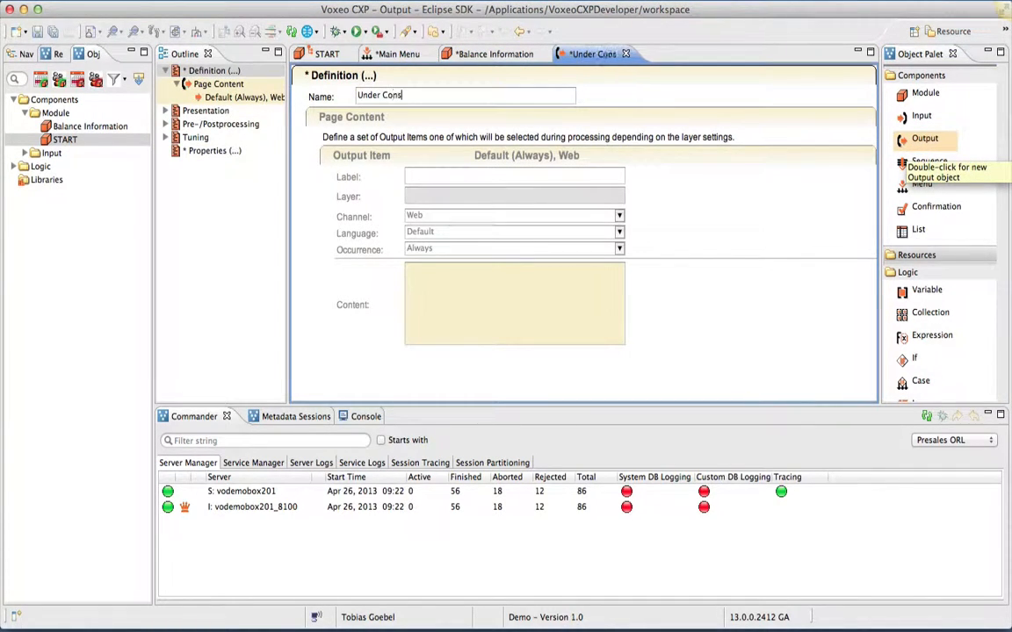
{"action": "type", "text": "truction"}
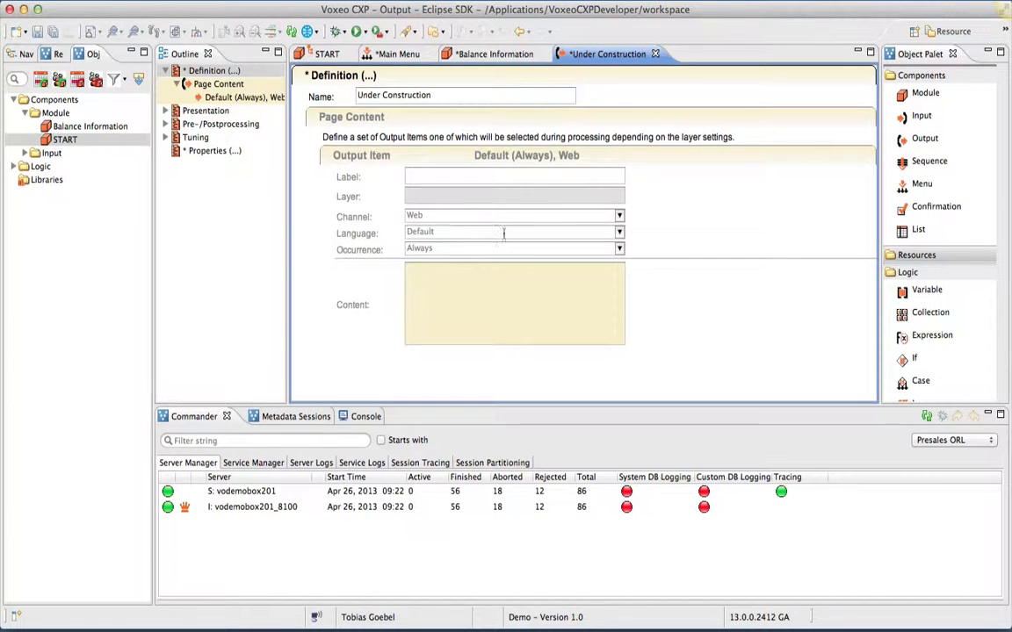
- Copy the output's name, Under Construction, into its page content, and save and close the output
{"action": "key", "text": "super+a"}
{"action": "key", "text": "super+c"}
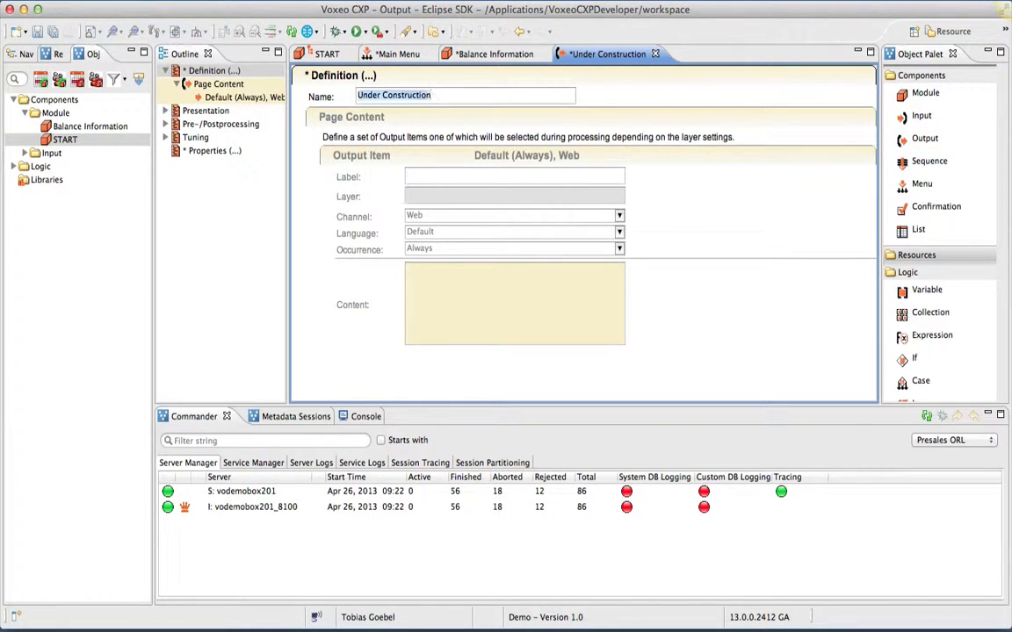
{"action": "left_click", "coordinate": [483, 304]}
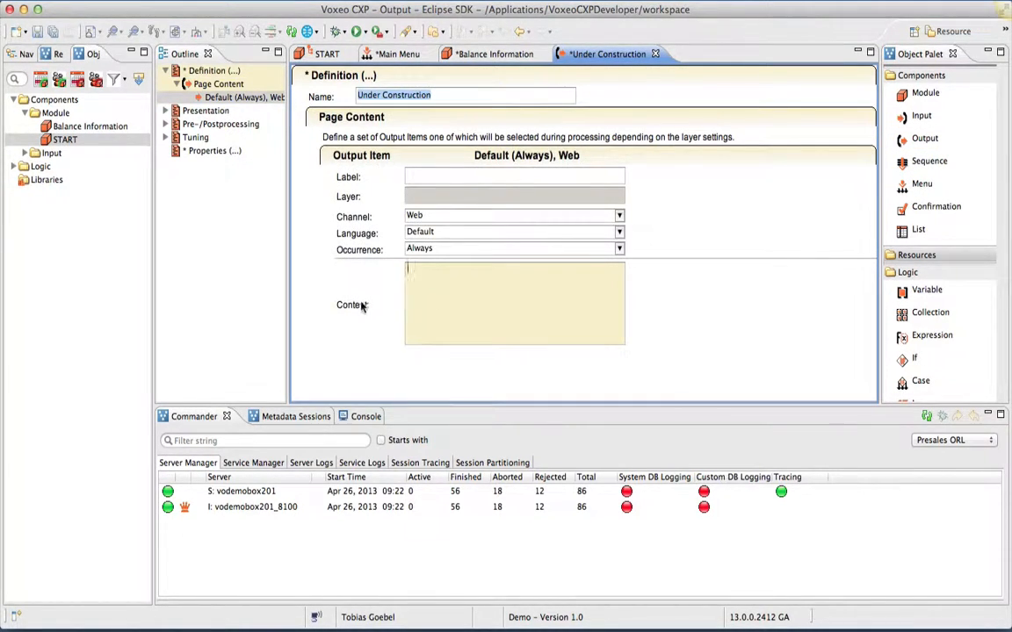
{"action": "key", "text": "super+v"}
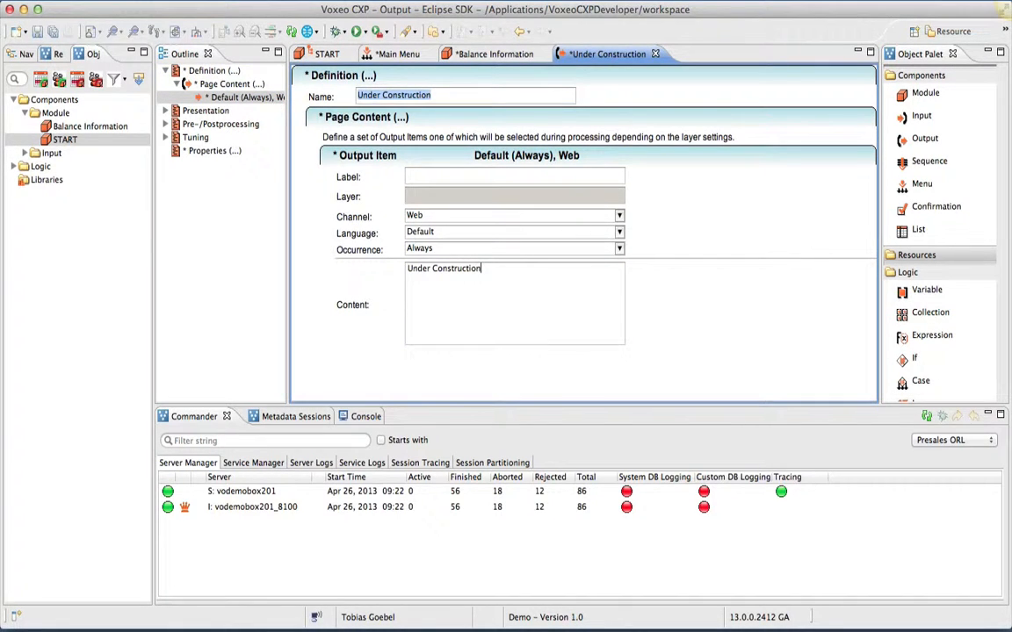
{"action": "key", "text": "super+s"}
{"action": "key", "text": "super+w"}
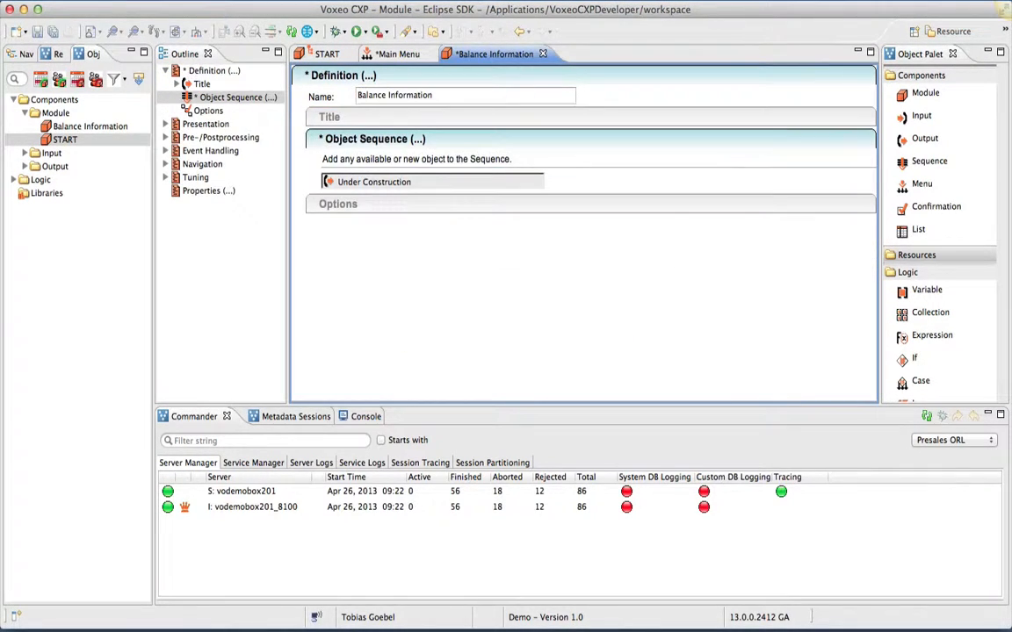
- Save and close the Balance Information module, and enter Balance Information as the Balance menu item's output content
{"action": "key", "text": "super+s"}
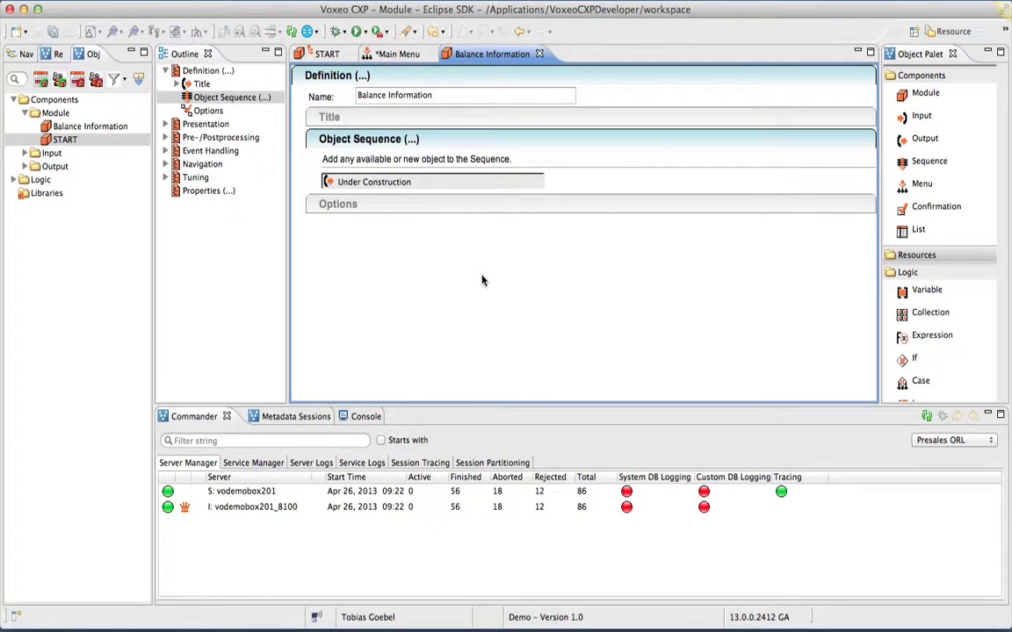
{"action": "key", "text": "super+w"}
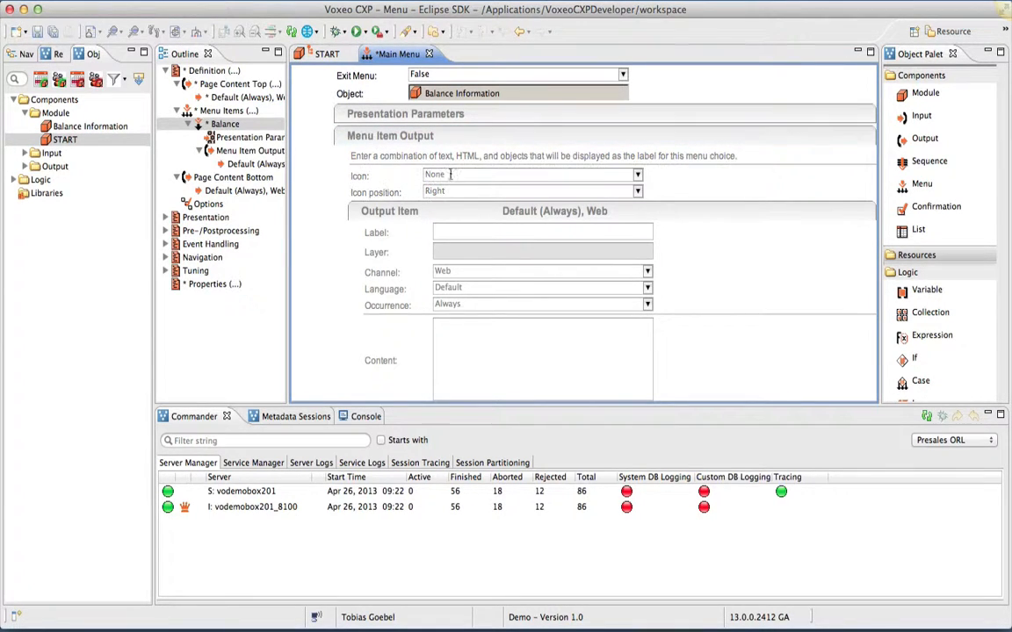
{"action": "left_click", "coordinate": [468, 343]}
{"action": "type", "text": "Balac"}
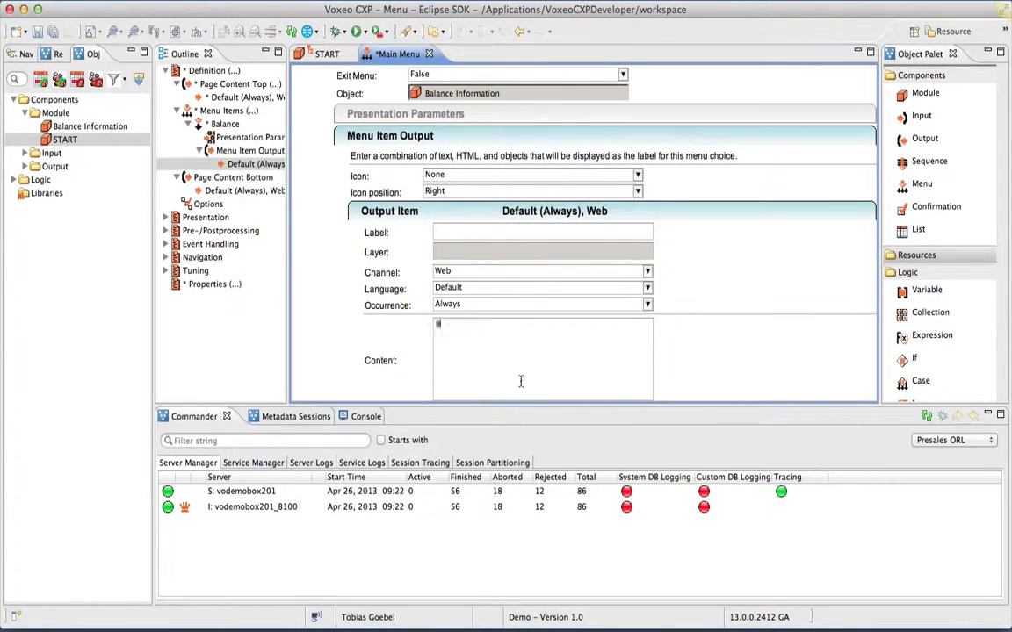
{"action": "type", "text": "nce"}
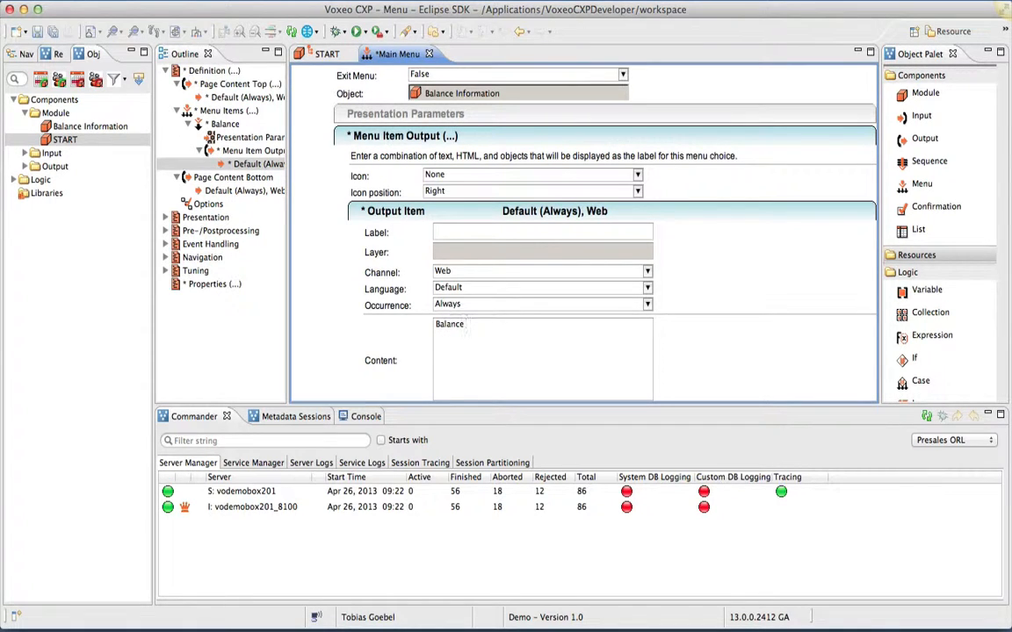
{"action": "type", "text": " Information"}
- Set the Balance menu item's output icon to Forward and collapse its output item section
{"action": "left_click", "coordinate": [637, 177]}
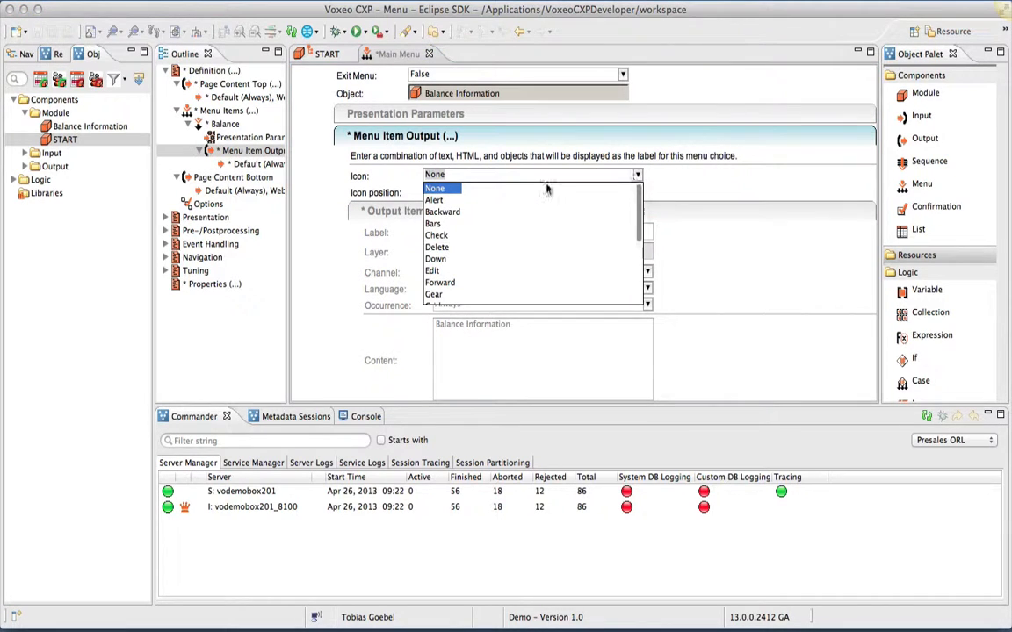
{"action": "left_click", "coordinate": [439, 282]}
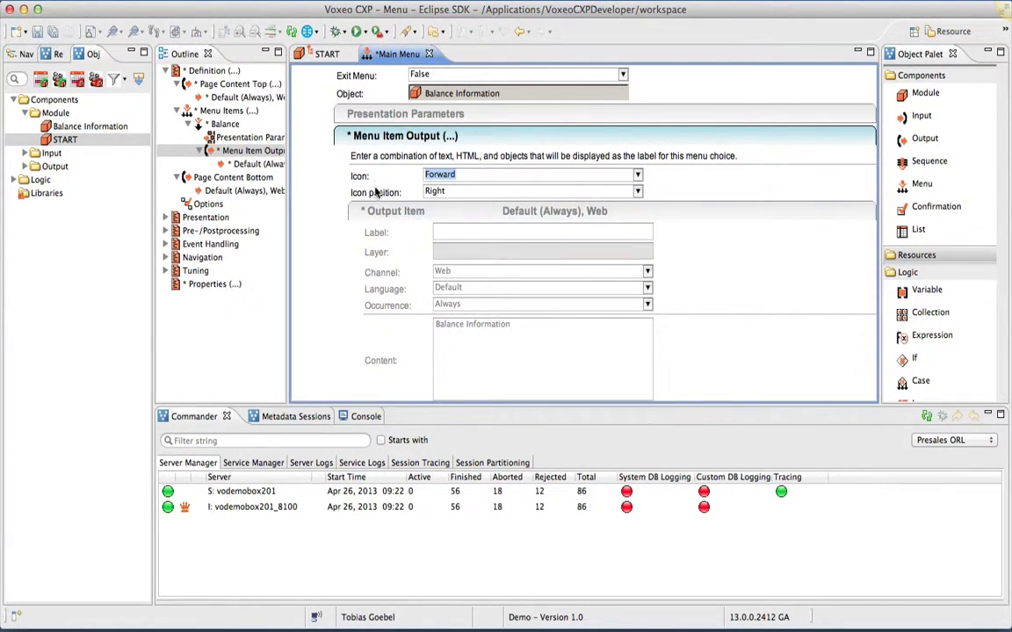
{"action": "left_click", "coordinate": [429, 211]}
{"action": "left_click", "coordinate": [430, 211]}
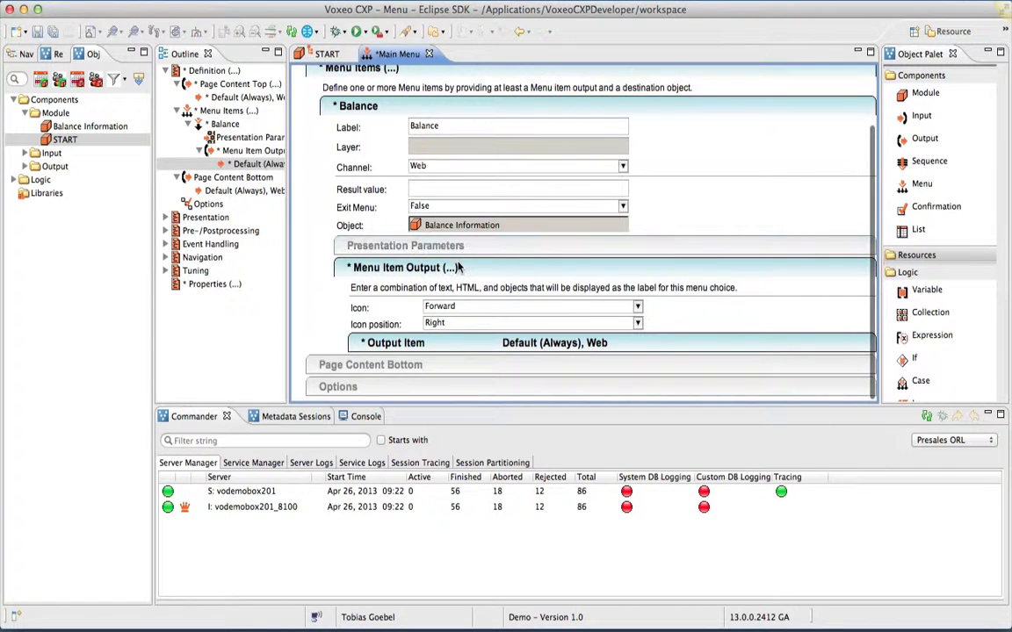
- Add a second menu item labelled Money Transfer to the Main Menu and create a module named Money Transfer as its object
{"action": "right_click", "coordinate": [443, 120]}
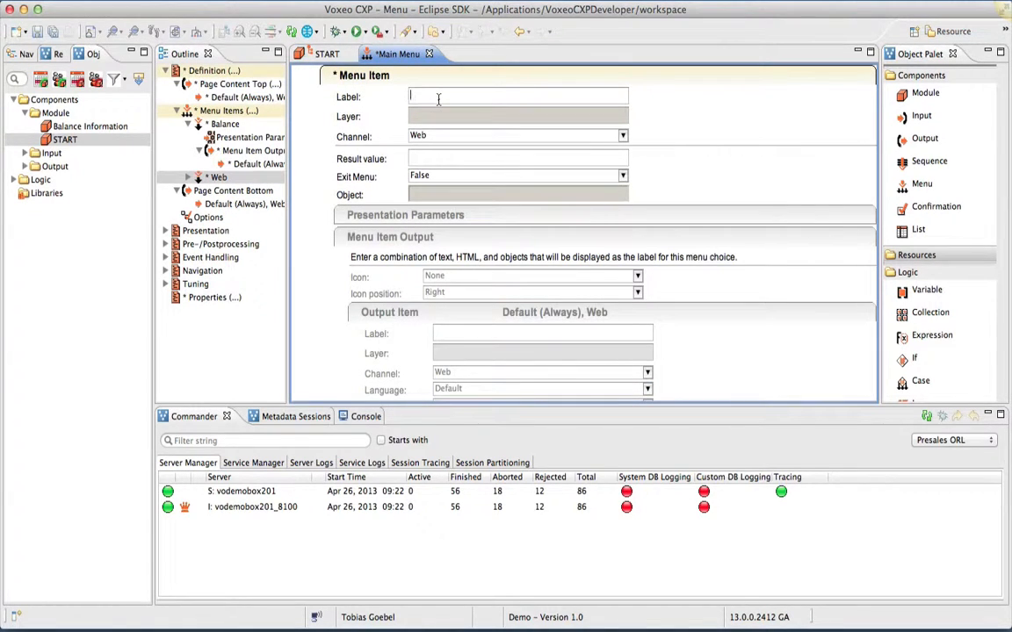
{"action": "type", "text": "Money Transfer"}
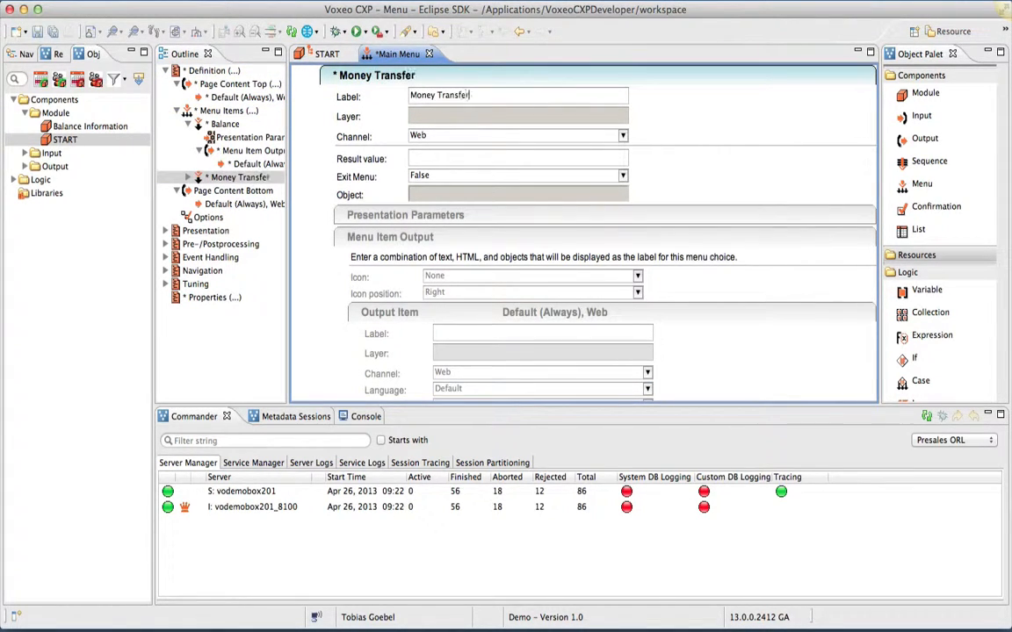
{"action": "left_click_drag", "start_coordinate": [924, 93], "coordinate": [446, 193]}
{"action": "type", "text": "Mone Transfer"}
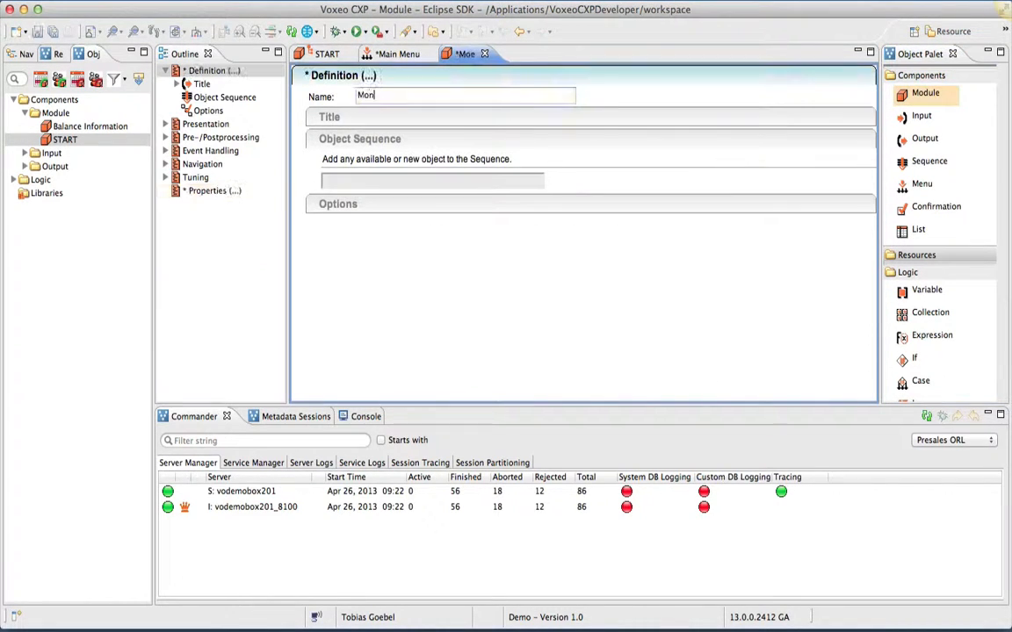
{"action": "key", "text": "alt+Left"}
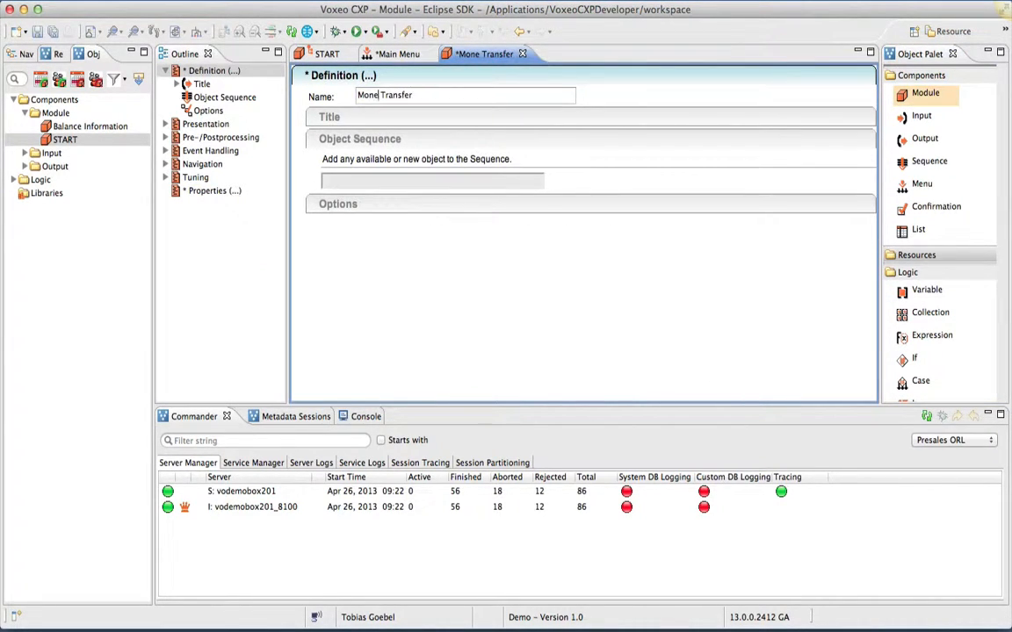
{"action": "type", "text": "y"}
- Add the existing Under Construction output to the Money Transfer module's object sequence, and save and close the module
{"action": "left_click", "coordinate": [25, 170]}
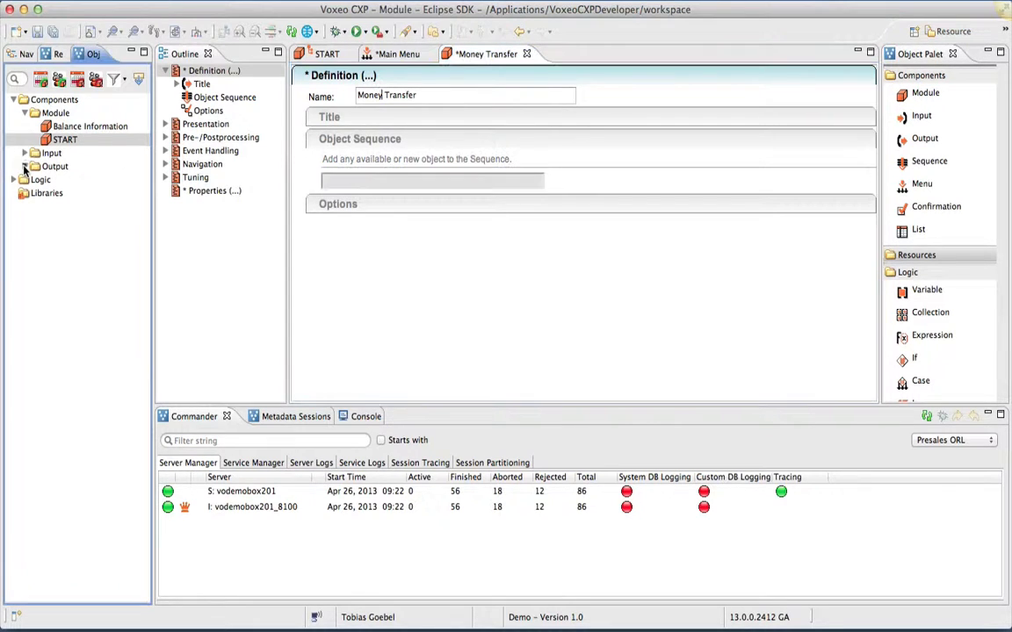
{"action": "left_click", "coordinate": [25, 167]}
{"action": "left_click_drag", "start_coordinate": [61, 180], "coordinate": [364, 186]}
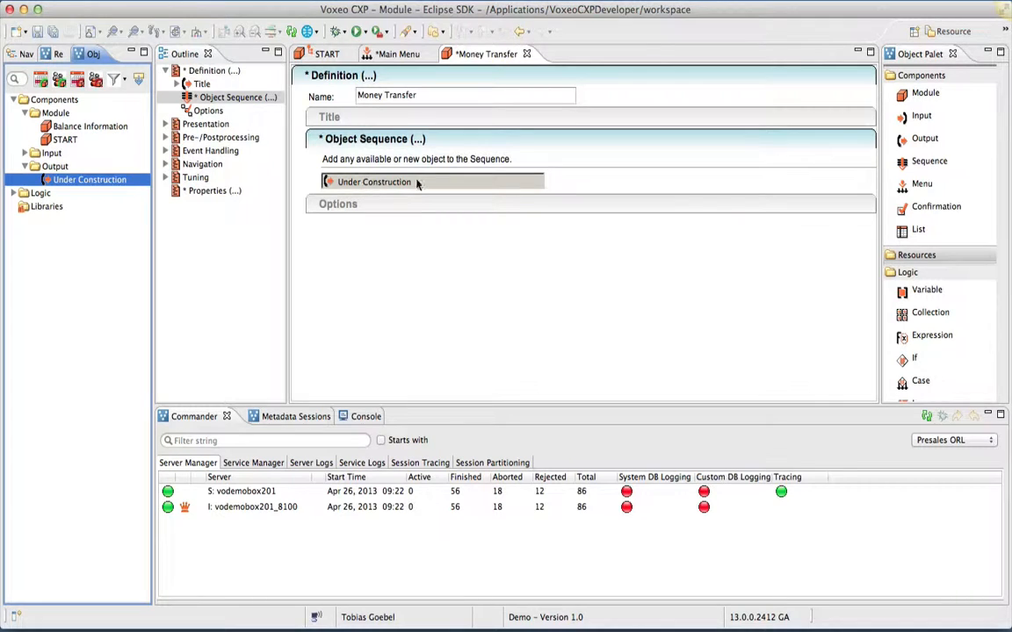
{"action": "key", "text": "super+s"}
{"action": "key", "text": "super+w"}
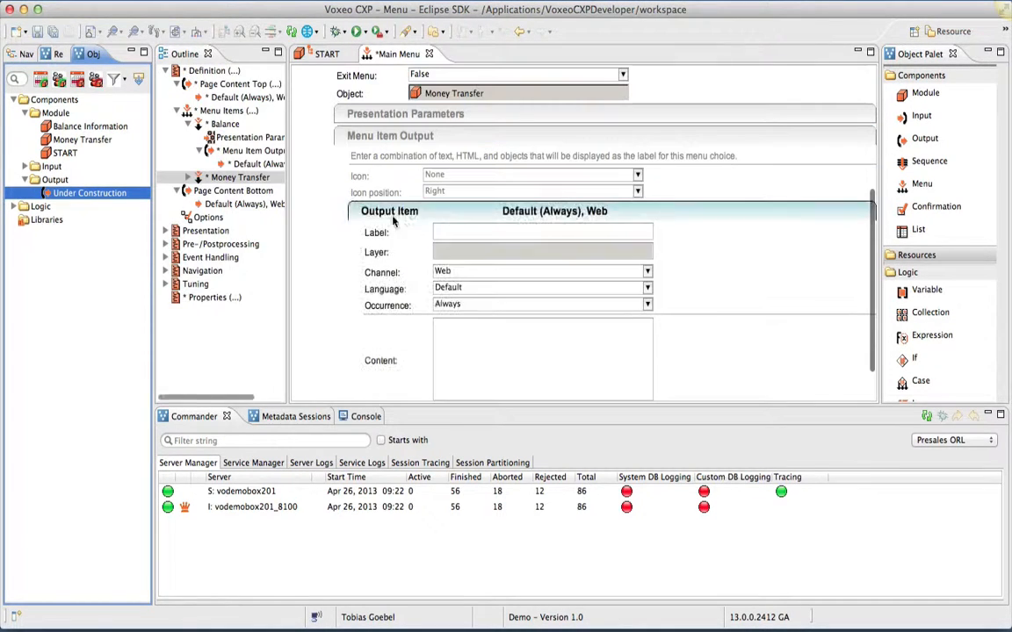
- Enter Money Transfer as the Money Transfer menu item's output content and save the Main Menu
{"action": "left_click", "coordinate": [459, 363]}
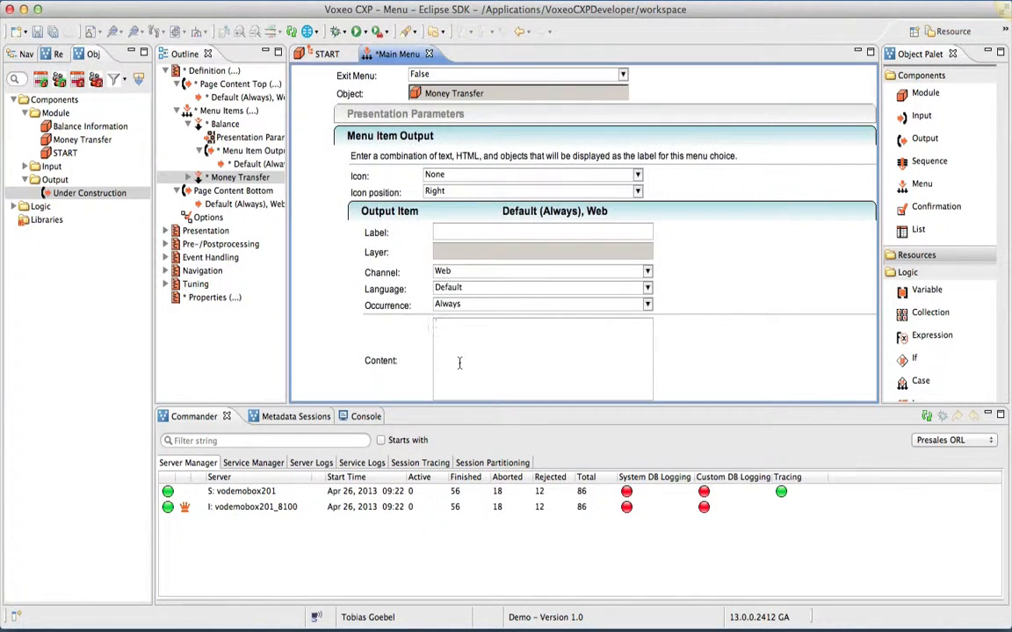
{"action": "type", "text": "Mney"}
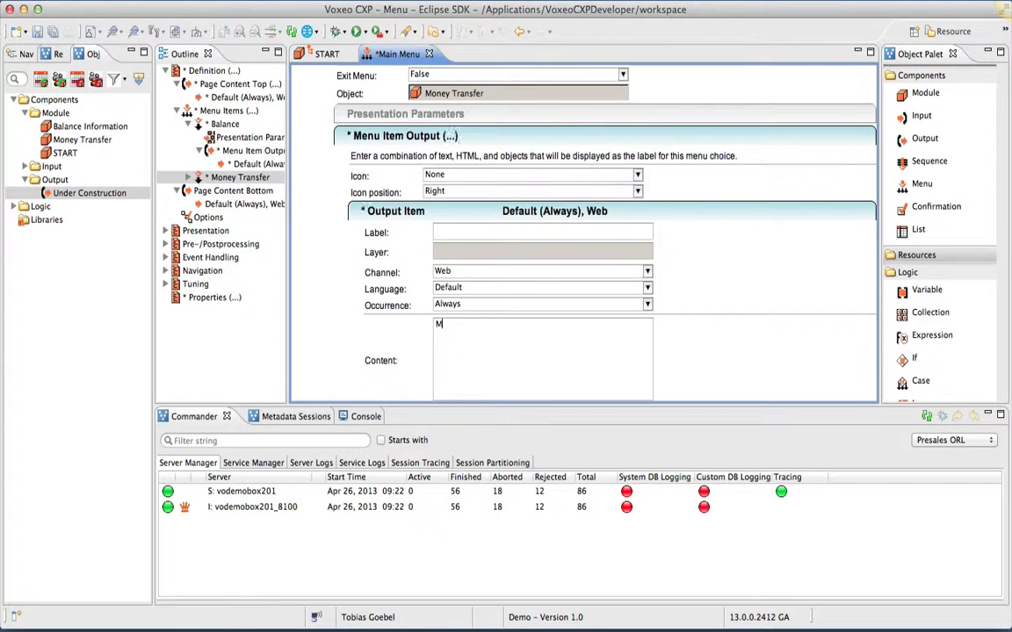
{"action": "key", "text": "BackSpace"}
{"action": "key", "text": "BackSpace"}
{"action": "key", "text": "BackSpace"}
{"action": "type", "text": "oney Transfer"}
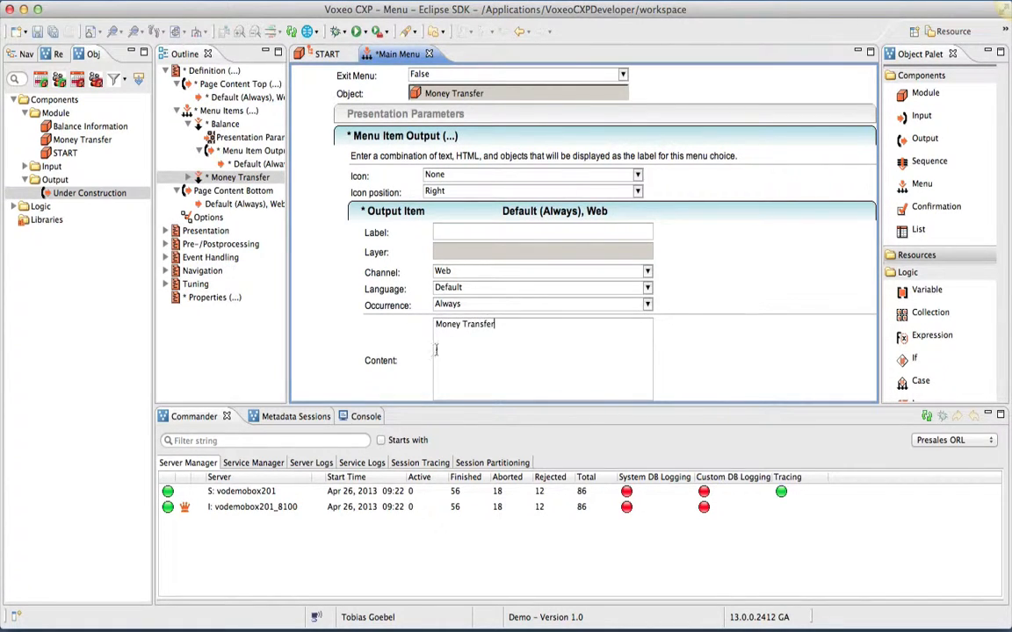
{"action": "key", "text": "super+s"}
- Add a third menu item to the Main Menu and label it Product Info
{"action": "left_click", "coordinate": [418, 140]}
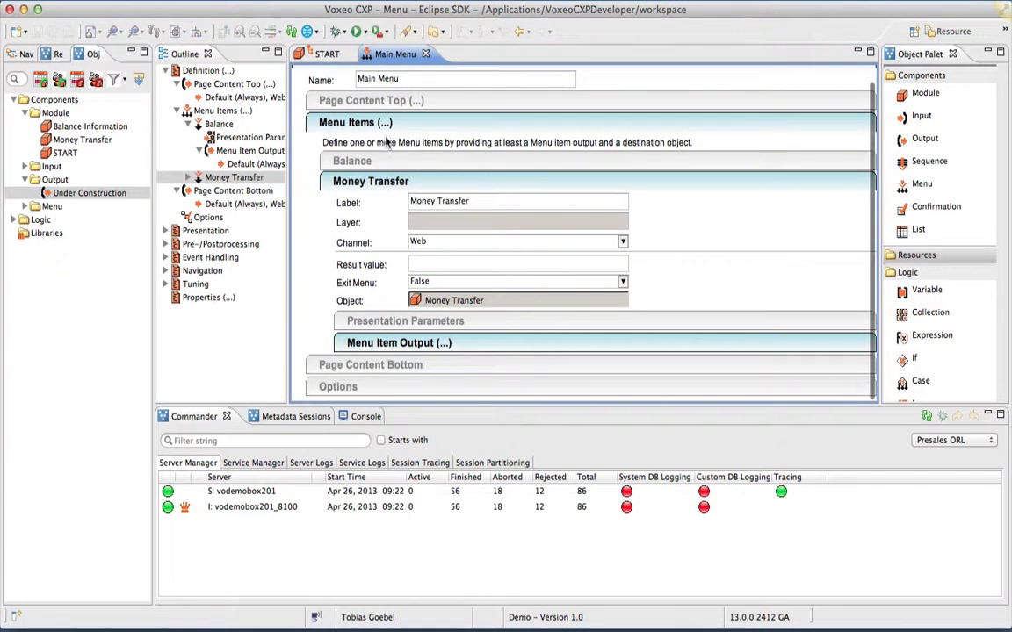
{"action": "right_click", "coordinate": [385, 122]}
{"action": "left_click", "coordinate": [420, 127]}
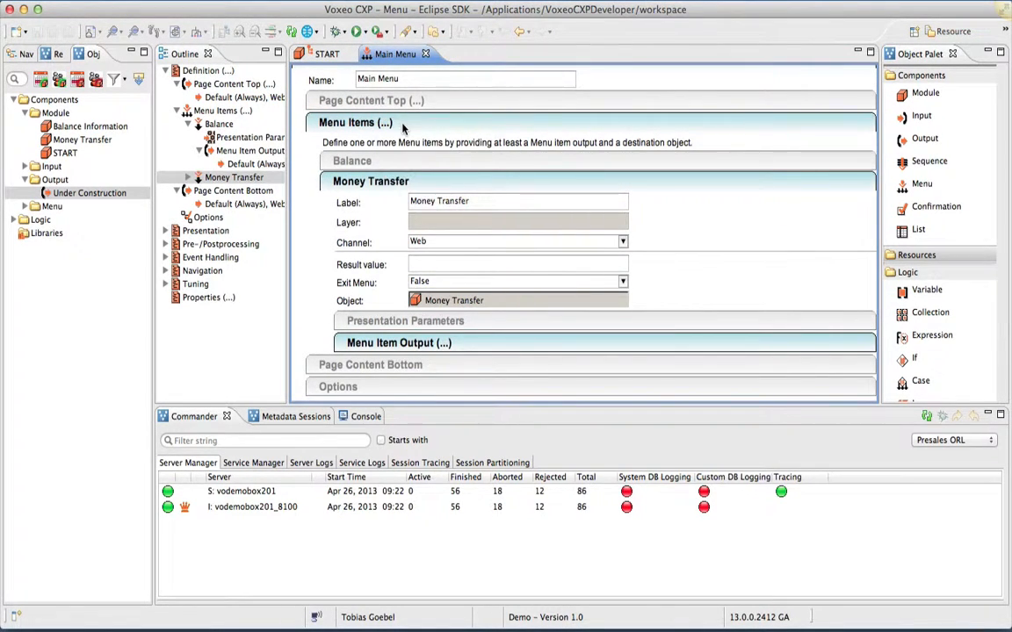
{"action": "type", "text": "Por"}
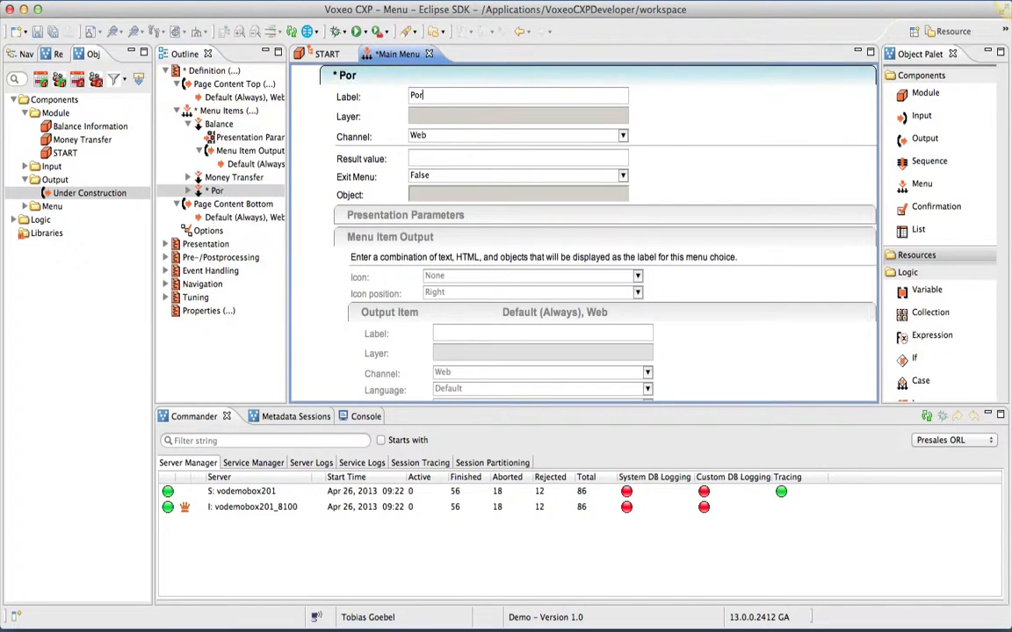
{"action": "key", "text": "BackSpace"}
{"action": "key", "text": "BackSpace"}
{"action": "type", "text": "roduct Info"}
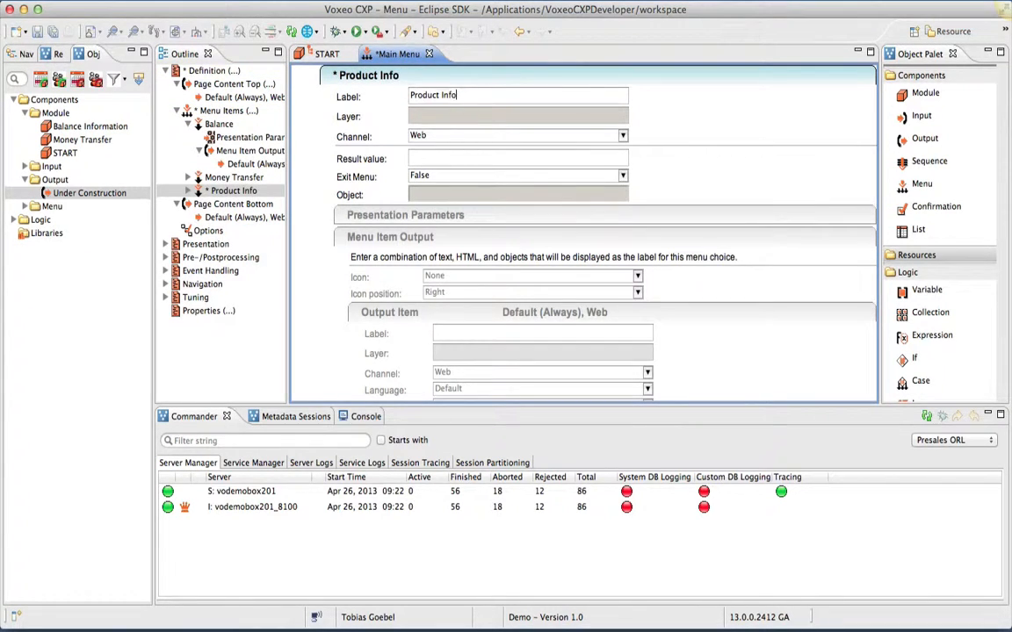
{"action": "key", "text": "Return"}
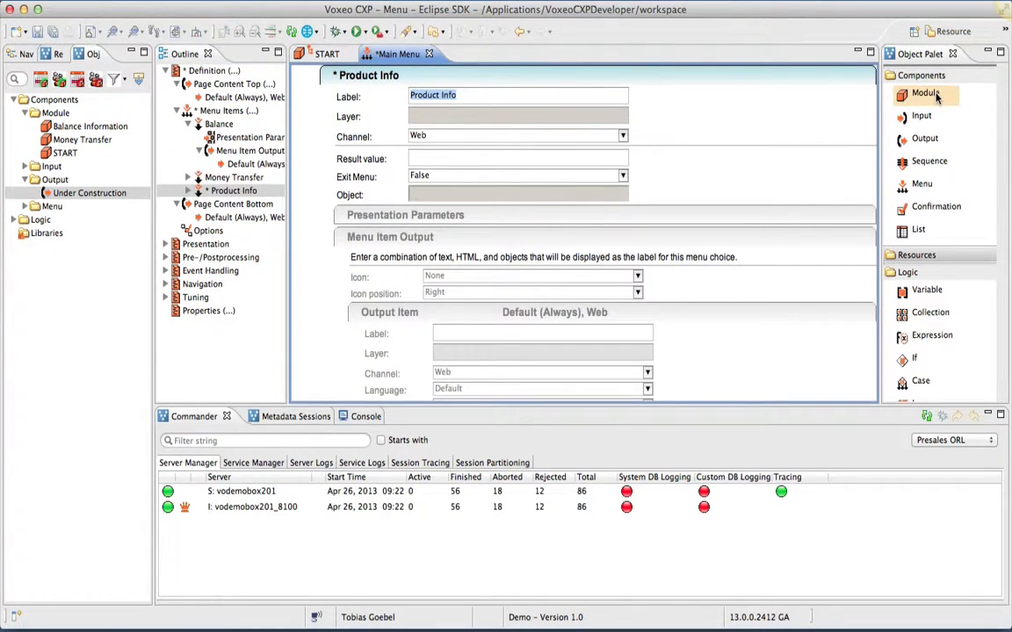
- Create a Product Info module as the menu item's object with the existing Under Construction output in its sequence, and save and close it
{"action": "left_click_drag", "start_coordinate": [935, 96], "coordinate": [526, 192]}
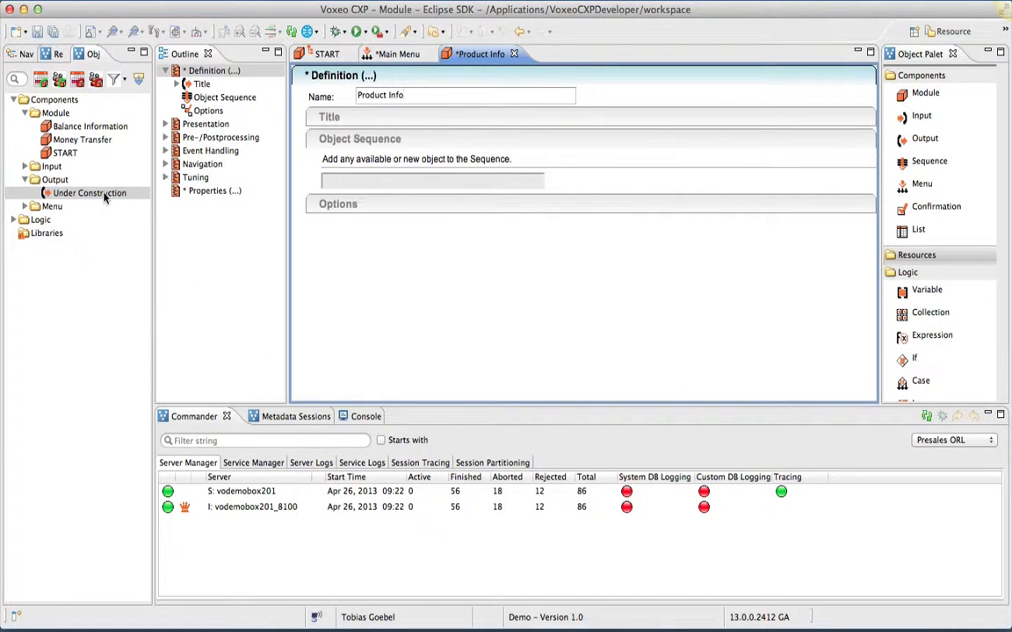
{"action": "left_click_drag", "start_coordinate": [90, 193], "coordinate": [384, 182]}
{"action": "key", "text": "ctrl+s"}
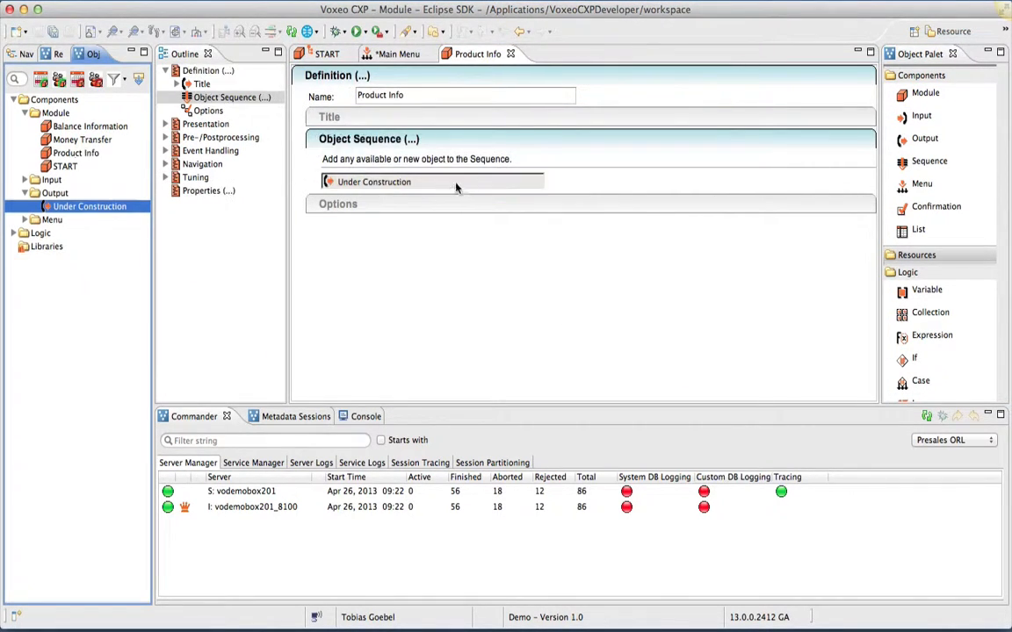
{"action": "key", "text": "ctrl+w"}
- Enter Product Information as the Product Info menu item's output content, and save and close the Main Menu
{"action": "left_click", "coordinate": [409, 214]}
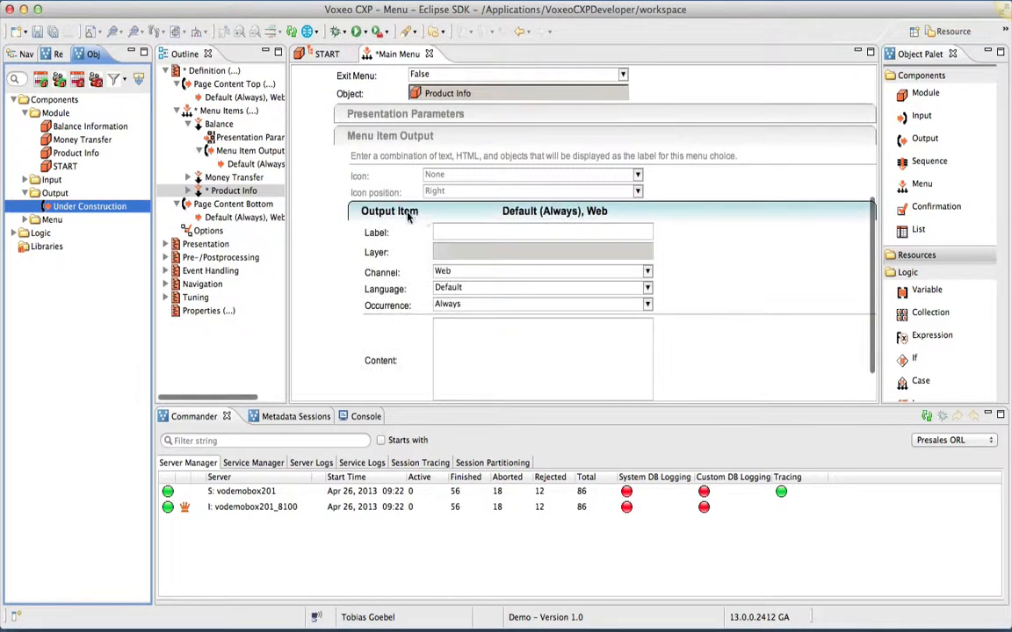
{"action": "left_click", "coordinate": [443, 351]}
{"action": "type", "text": "Pro"}
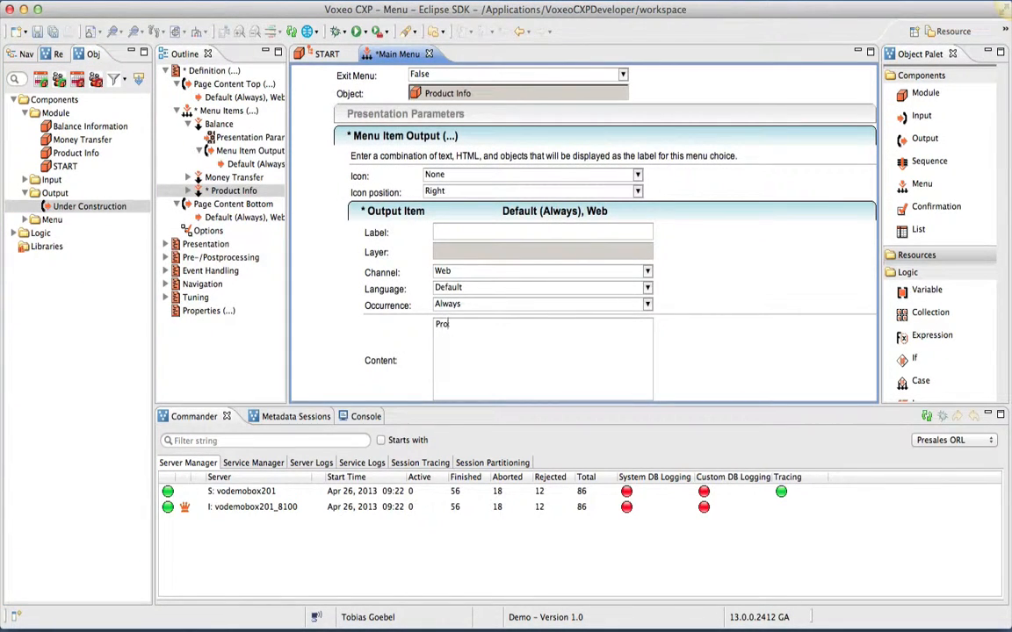
{"action": "type", "text": "duct Information"}
{"action": "key", "text": "super+s"}
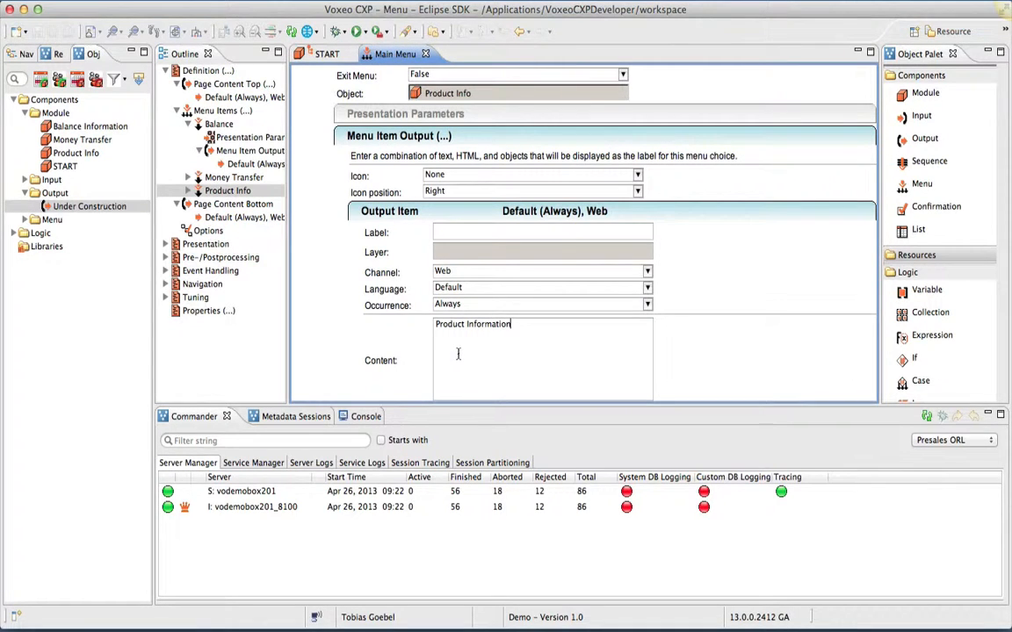
{"action": "key", "text": "super+w"}
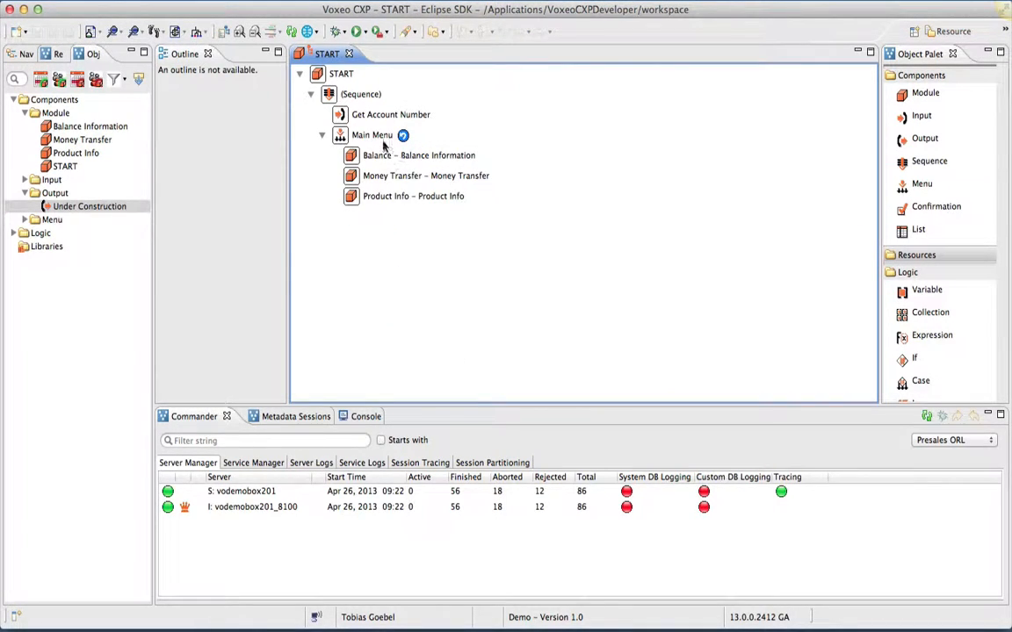
{"action": "left_click", "coordinate": [345, 130]}
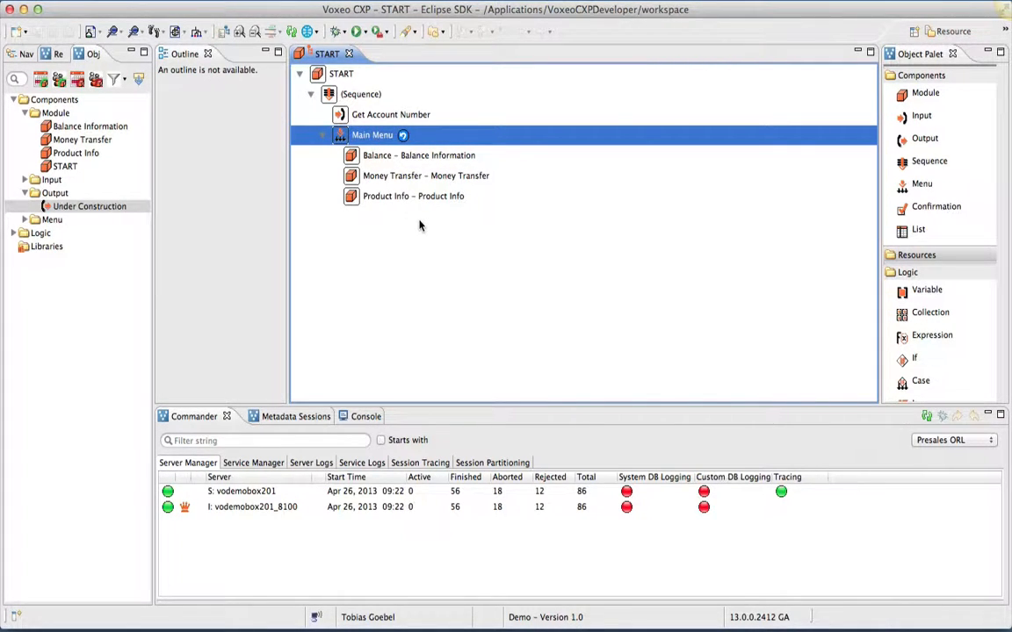
{"action": "left_click", "coordinate": [347, 75]}
{"action": "right_click", "coordinate": [351, 78]}
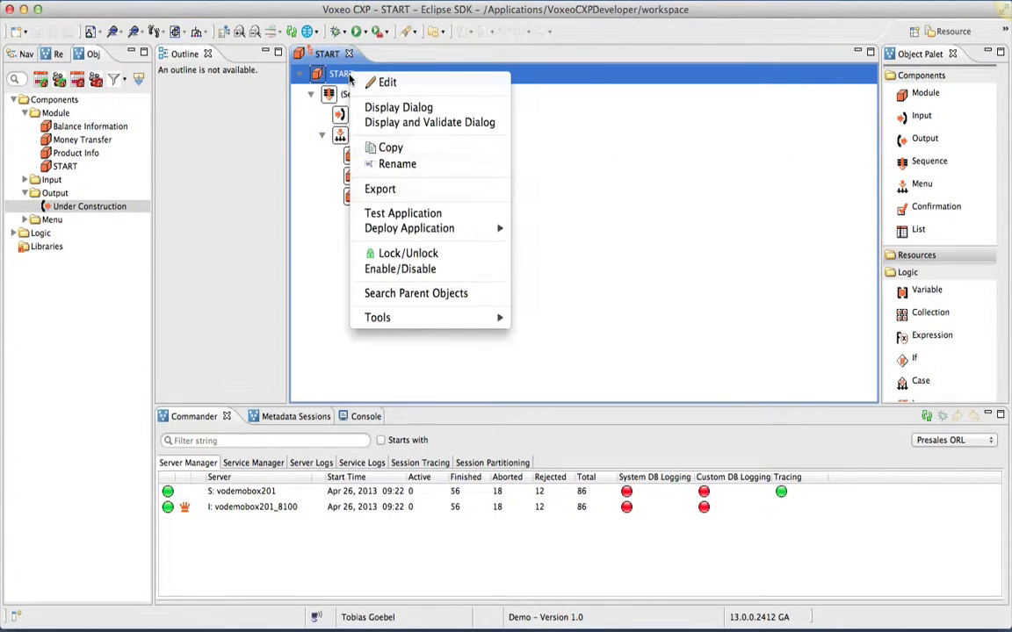
{"action": "mouse_move", "coordinate": [419, 228]}
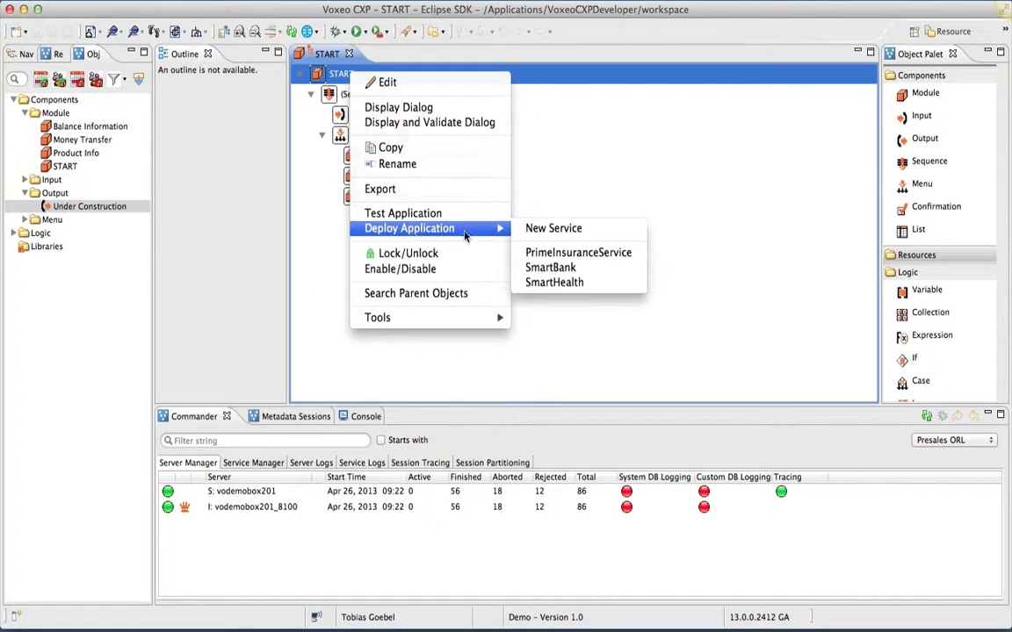
{"action": "left_click", "coordinate": [552, 230]}
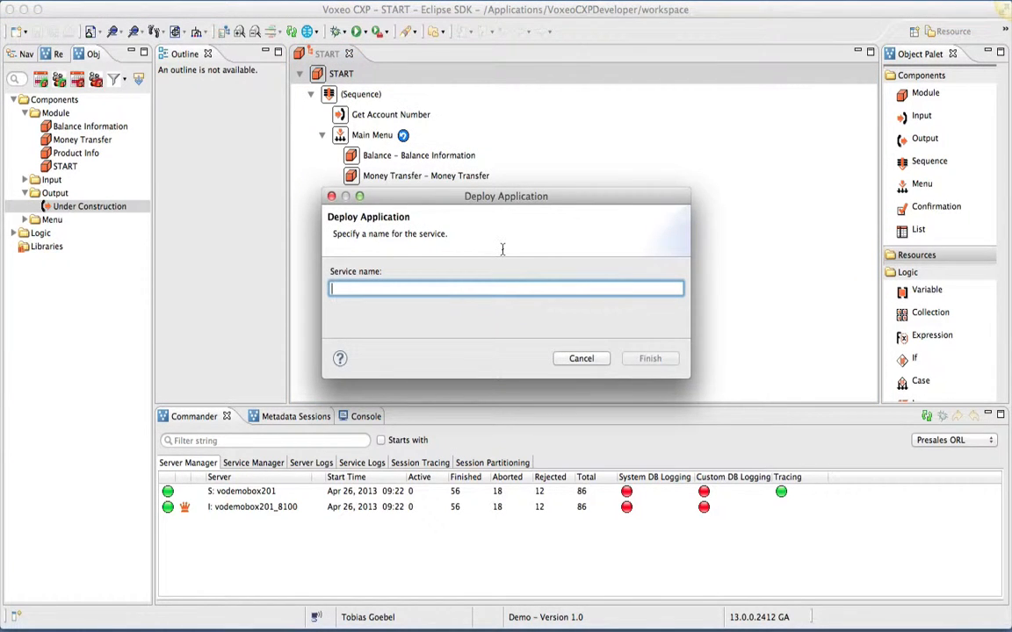
{"action": "type", "text": "Demo"}
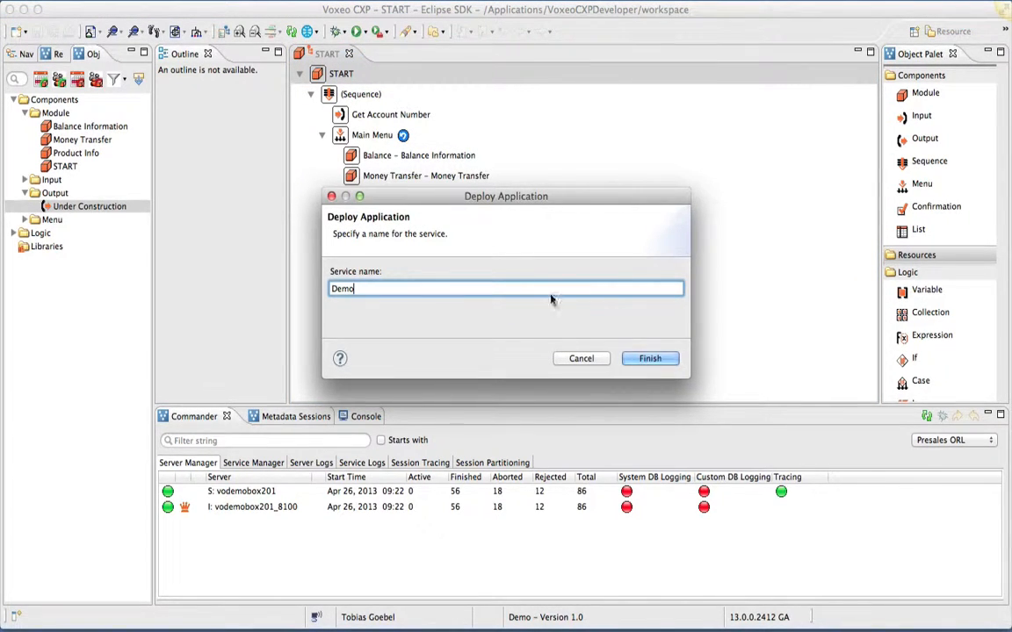
{"action": "left_click", "coordinate": [582, 358]}
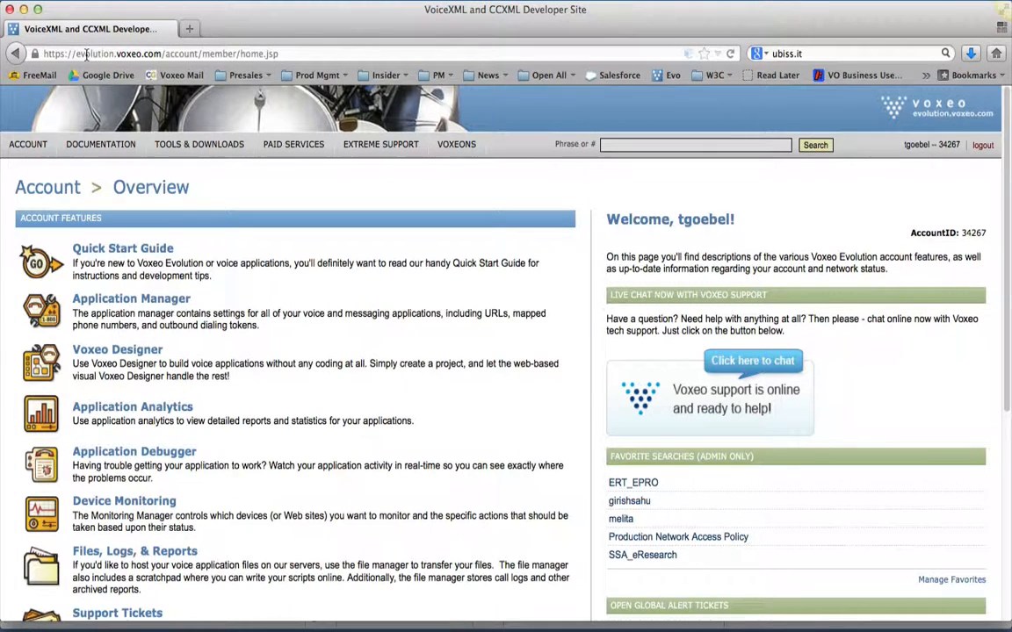
- Add a new application in the Voxeo Evolution Application Manager, name it Demo, and choose support for both voice calls and text messaging
{"action": "left_click", "coordinate": [133, 300]}
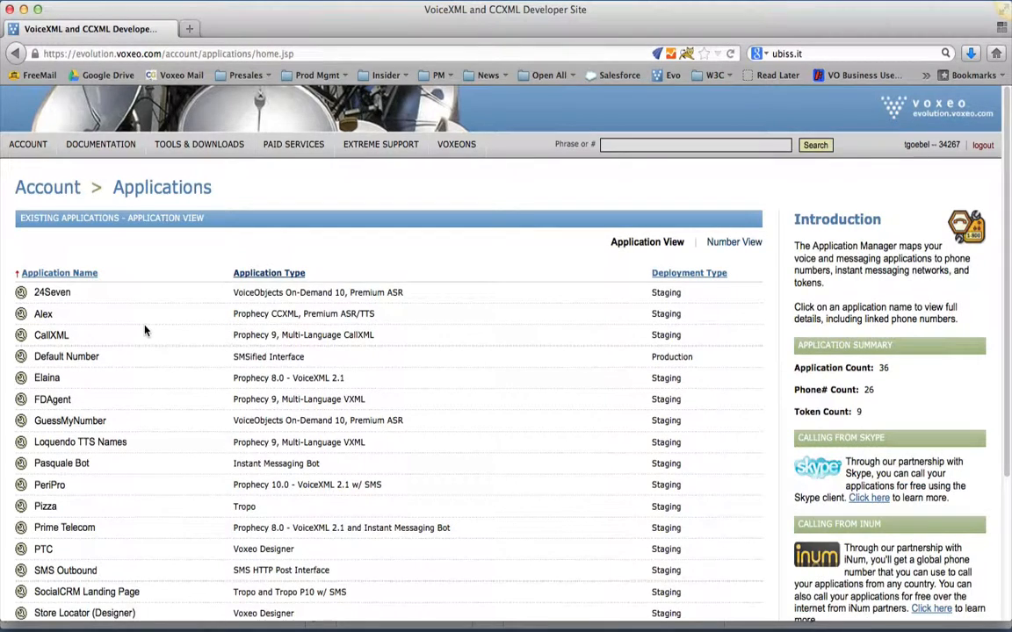
{"action": "scroll", "coordinate": [145, 329], "scroll_direction": "down", "scroll_amount": 5}
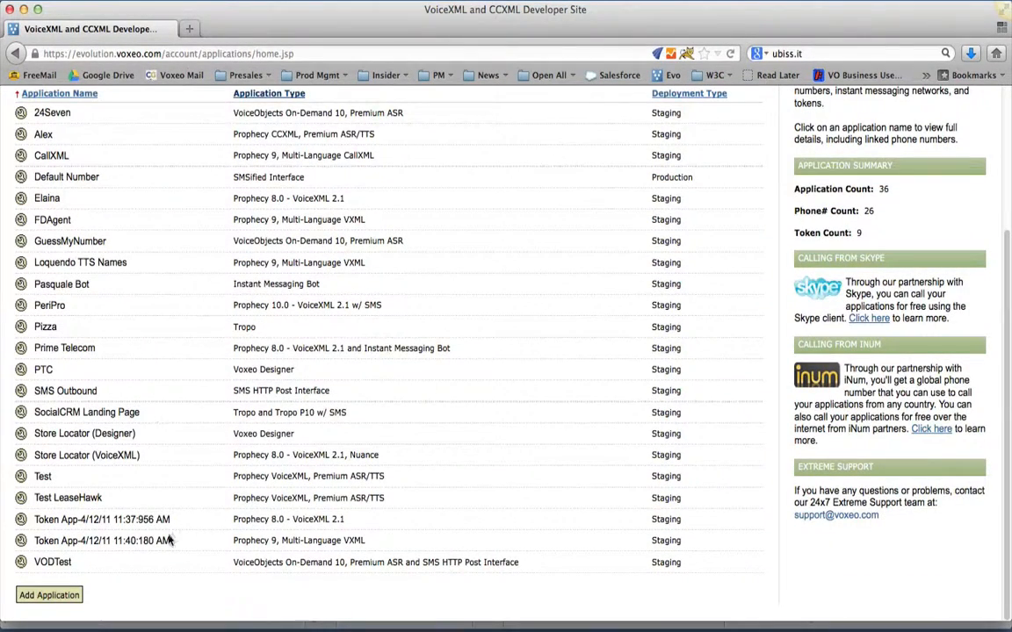
{"action": "left_click", "coordinate": [75, 596]}
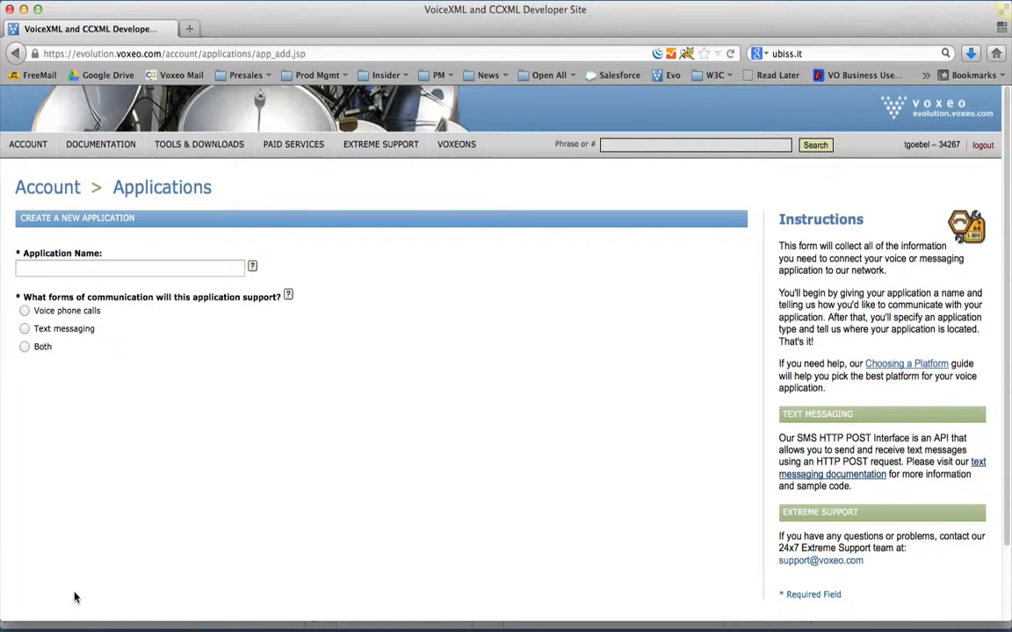
{"action": "left_click", "coordinate": [44, 267]}
{"action": "type", "text": "Demo"}
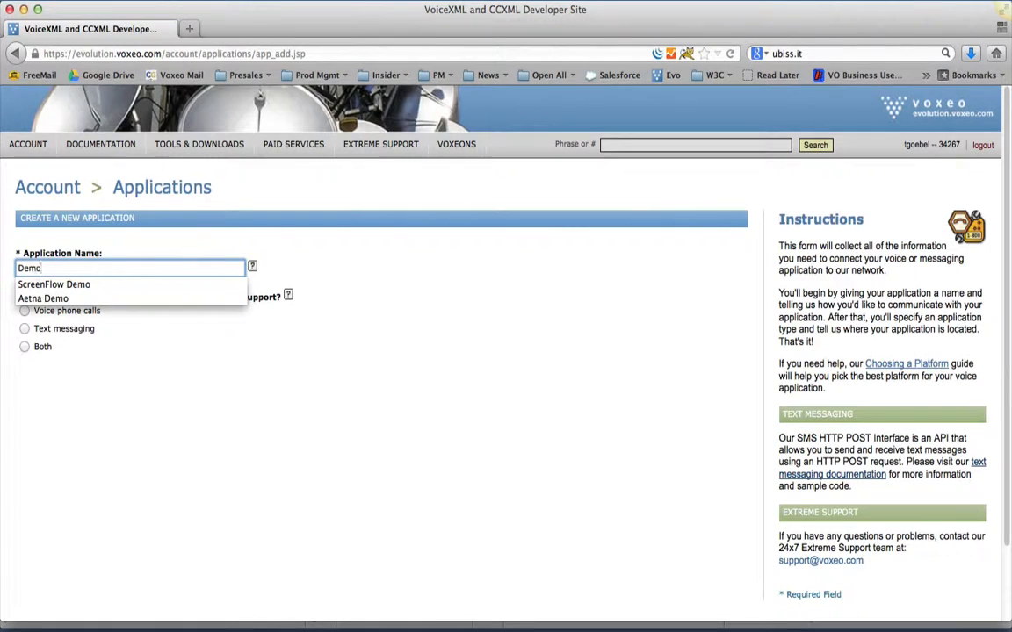
{"action": "key", "text": "Escape"}
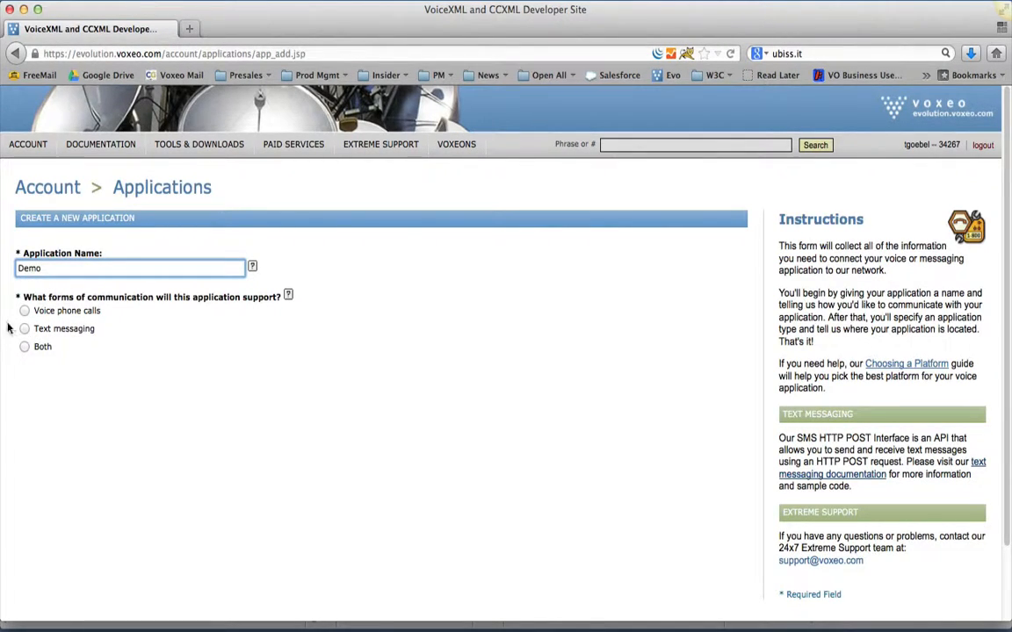
{"action": "left_click", "coordinate": [25, 347]}
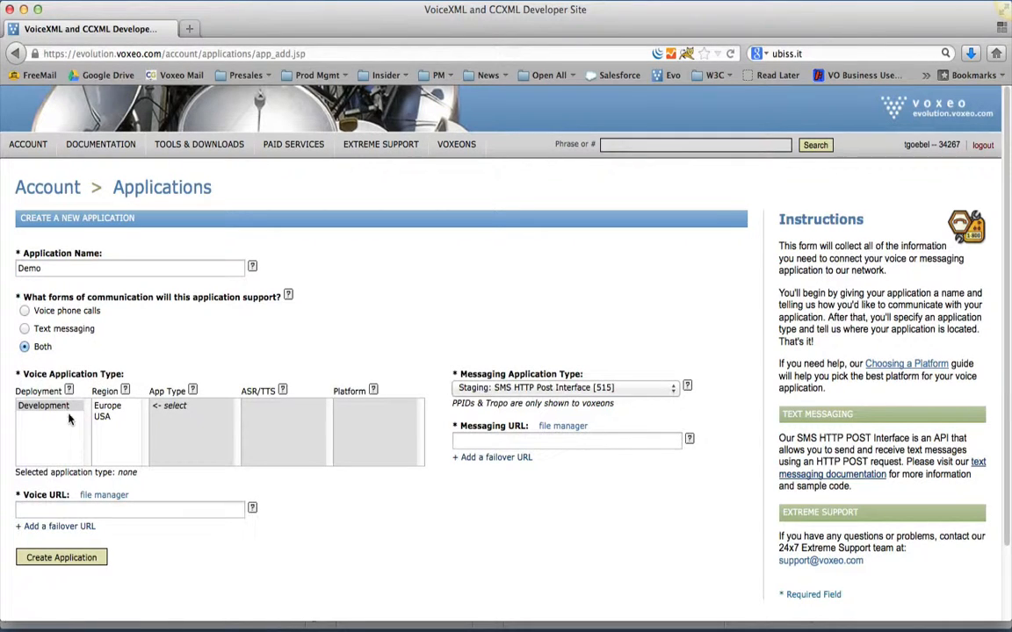
- Set the voice application type to the USA region, VoiceXML and Premium ASR/TTS
{"action": "left_click", "coordinate": [102, 417]}
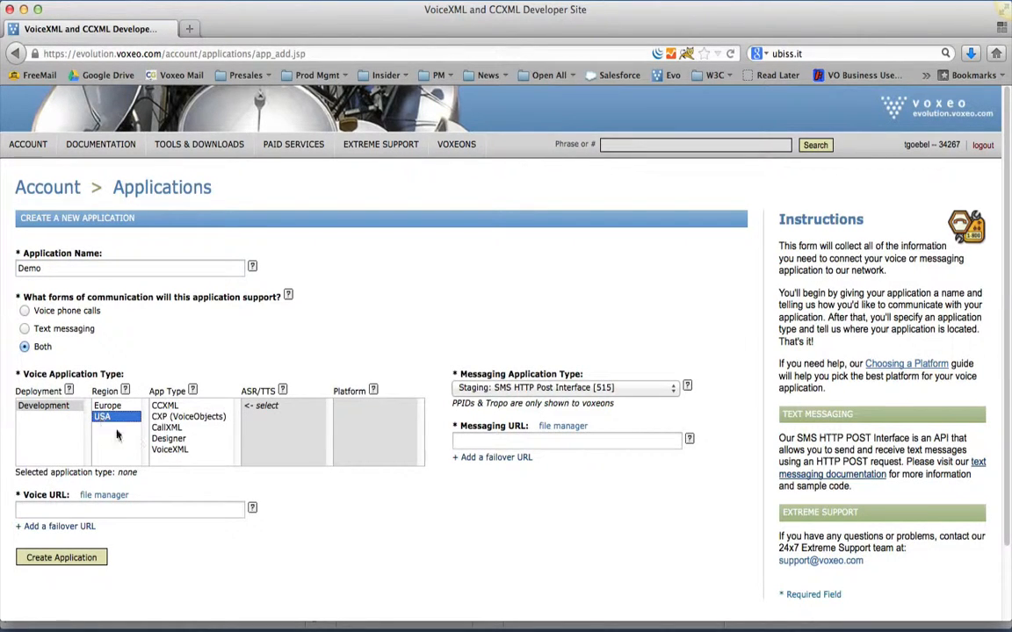
{"action": "left_click", "coordinate": [166, 452]}
{"action": "left_click", "coordinate": [259, 439]}
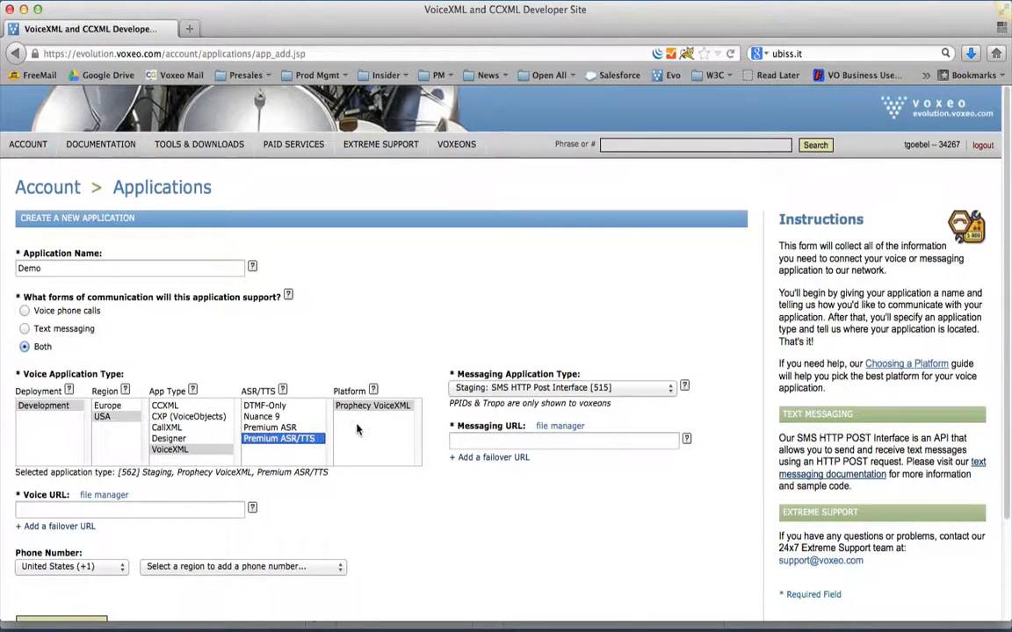
- Paste the copied application URL as the Voice URL without its vsDriver and User-Agent parameters, and paste the full URL as the Messaging URL
{"action": "left_click", "coordinate": [183, 511]}
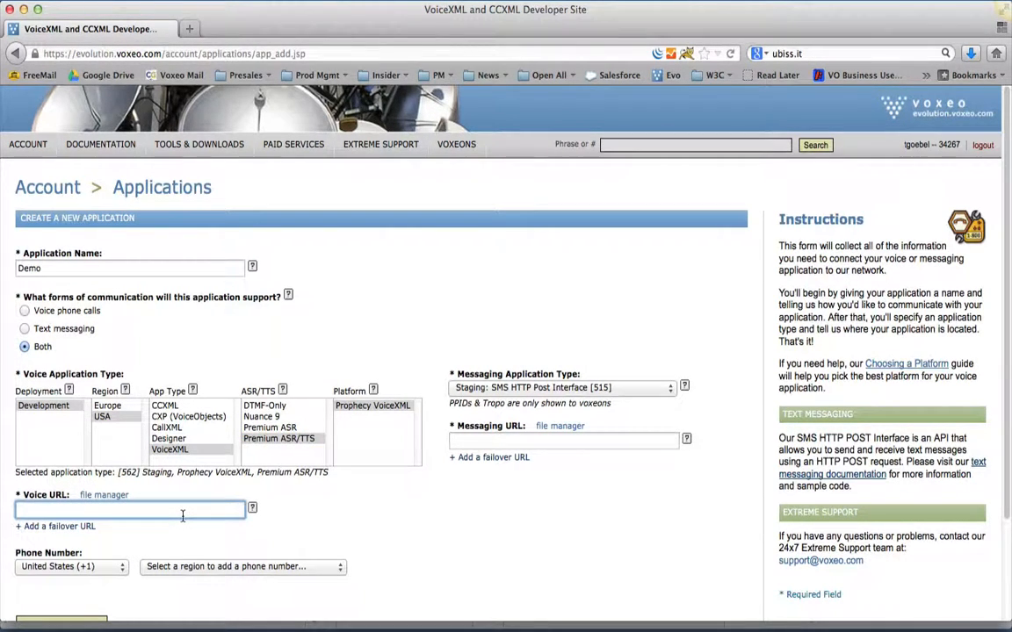
{"action": "key", "text": "super+v"}
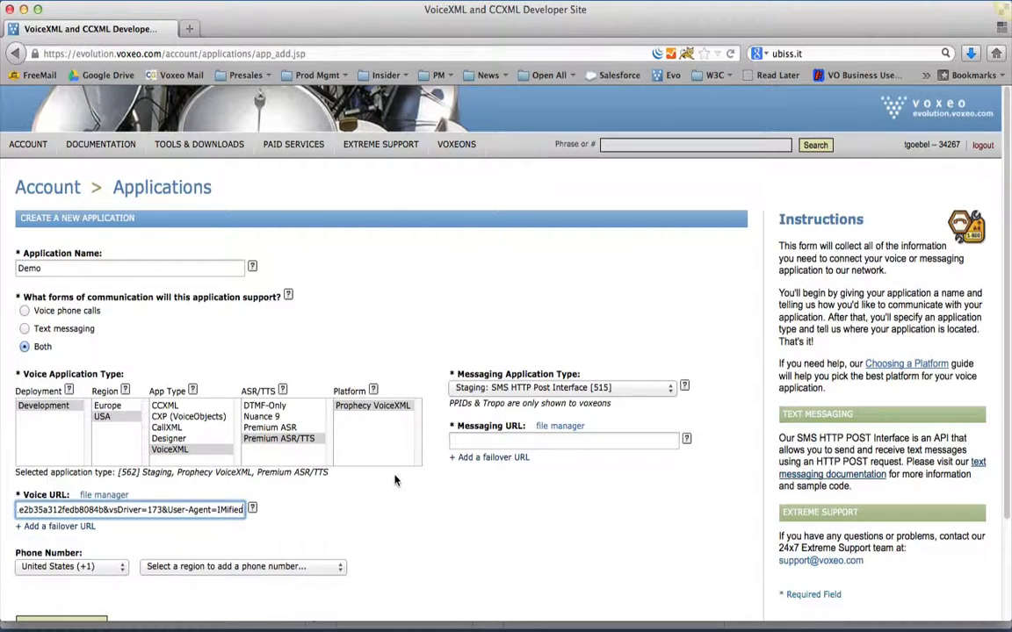
{"action": "key", "text": "Left"}
{"action": "key", "text": "Left"}
{"action": "key", "text": "Left"}
{"action": "key", "text": "Left"}
{"action": "key", "text": "Left"}
{"action": "key", "text": "Left"}
{"action": "key", "text": "Left"}
{"action": "key", "text": "Left"}
{"action": "key", "text": "Left"}
{"action": "key", "text": "Left"}
{"action": "key", "text": "Left"}
{"action": "key", "text": "Left"}
{"action": "key", "text": "Left"}
{"action": "key", "text": "Left"}
{"action": "key", "text": "Left"}
{"action": "key", "text": "Left"}
{"action": "key", "text": "Left"}
{"action": "key", "text": "Left"}
{"action": "key", "text": "Left"}
{"action": "key", "text": "Left"}
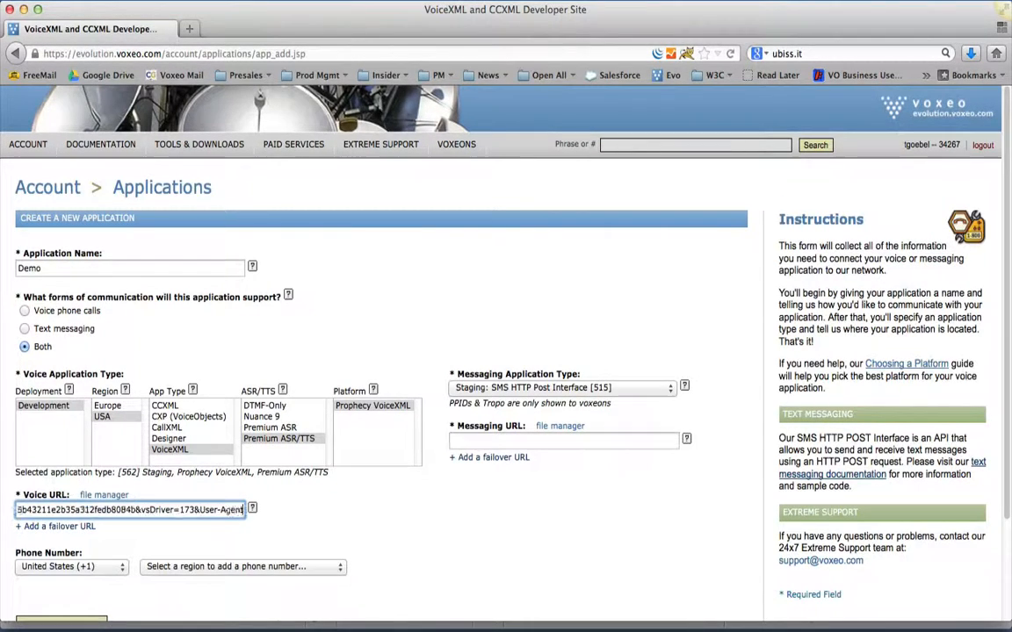
{"action": "key", "text": "Left"}
{"action": "key", "text": "Left"}
{"action": "key", "text": "Left"}
{"action": "key", "text": "Left"}
{"action": "key", "text": "Left"}
{"action": "key", "text": "Left"}
{"action": "key", "text": "Left"}
{"action": "key", "text": "Left"}
{"action": "key", "text": "Left"}
{"action": "key", "text": "Left"}
{"action": "key", "text": "Left"}
{"action": "key", "text": "Left"}
{"action": "key", "text": "Left"}
{"action": "key", "text": "Left"}
{"action": "key", "text": "Left"}
{"action": "key", "text": "Left"}
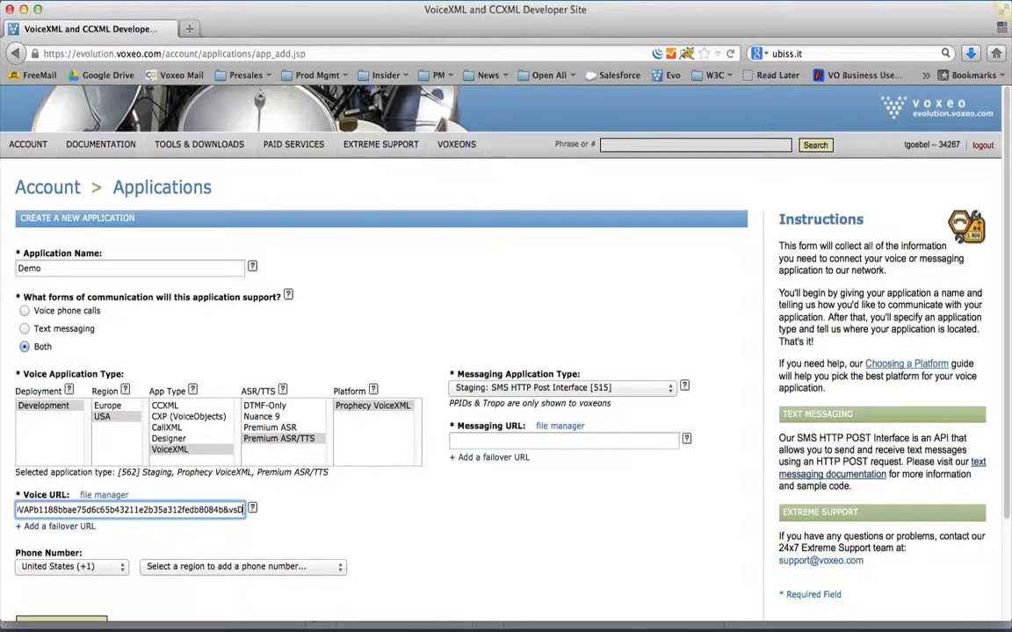
{"action": "key", "text": "BackSpace"}
{"action": "left_click", "coordinate": [535, 441]}
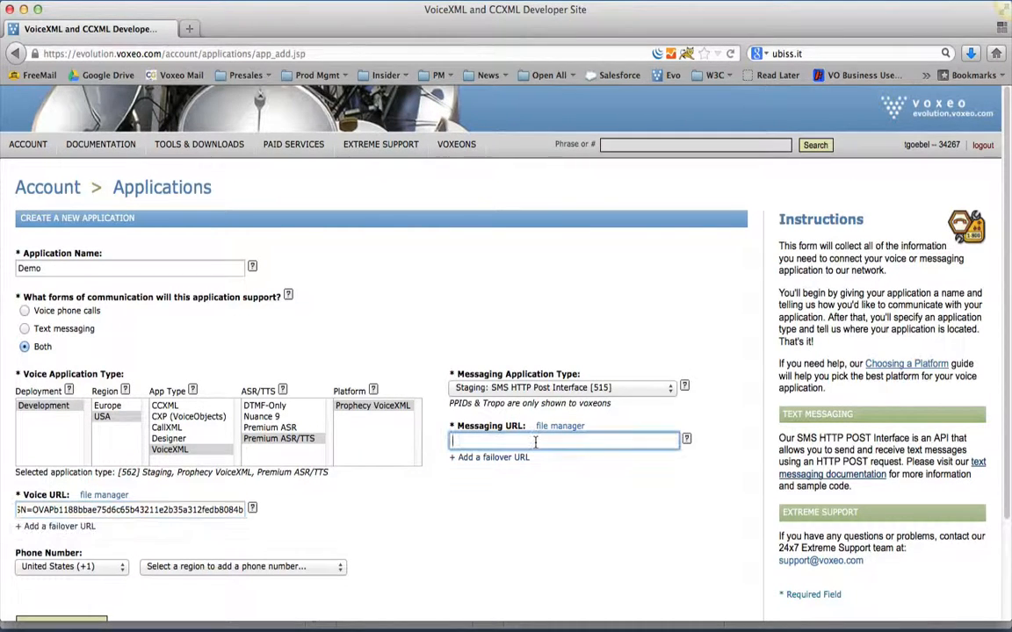
{"action": "key", "text": "super+v"}
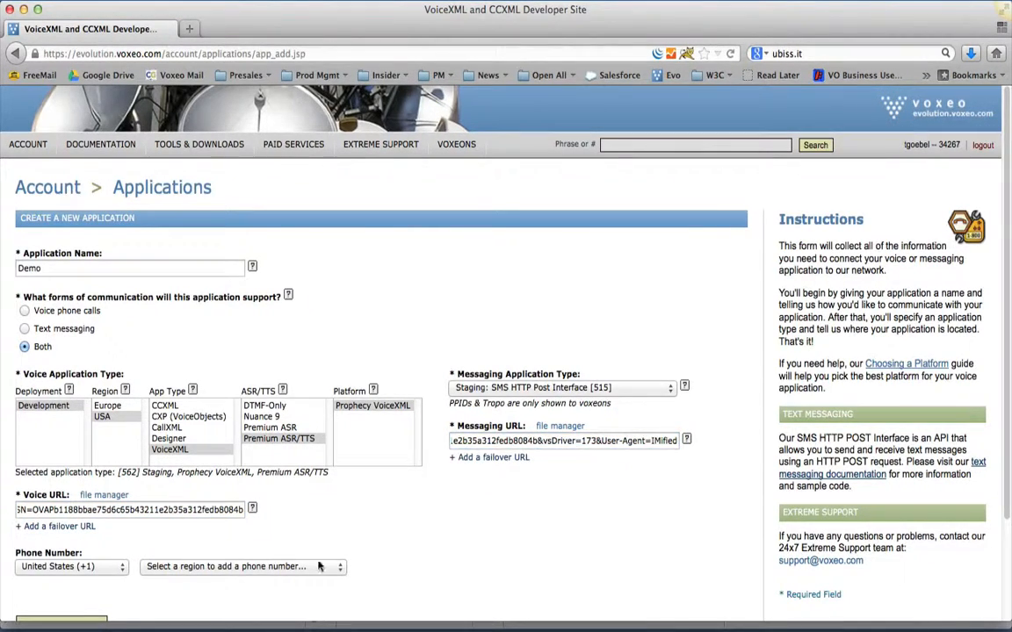
- Choose FL, Orlando (321) - Voice + SMS as the phone number region and create the application
{"action": "left_click", "coordinate": [304, 569]}
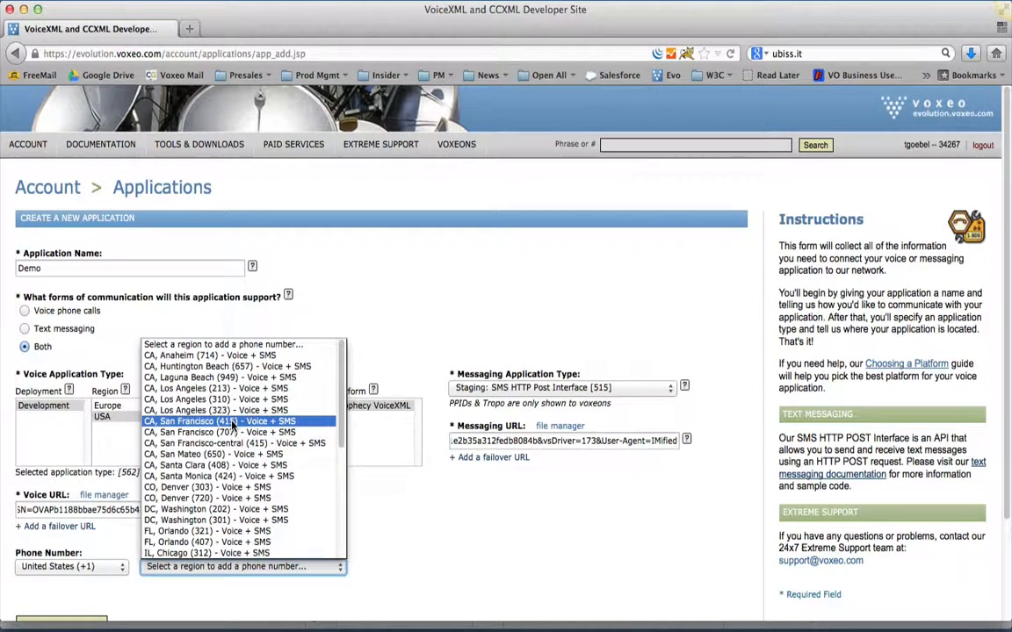
{"action": "scroll", "coordinate": [234, 425], "scroll_direction": "down", "scroll_amount": 2}
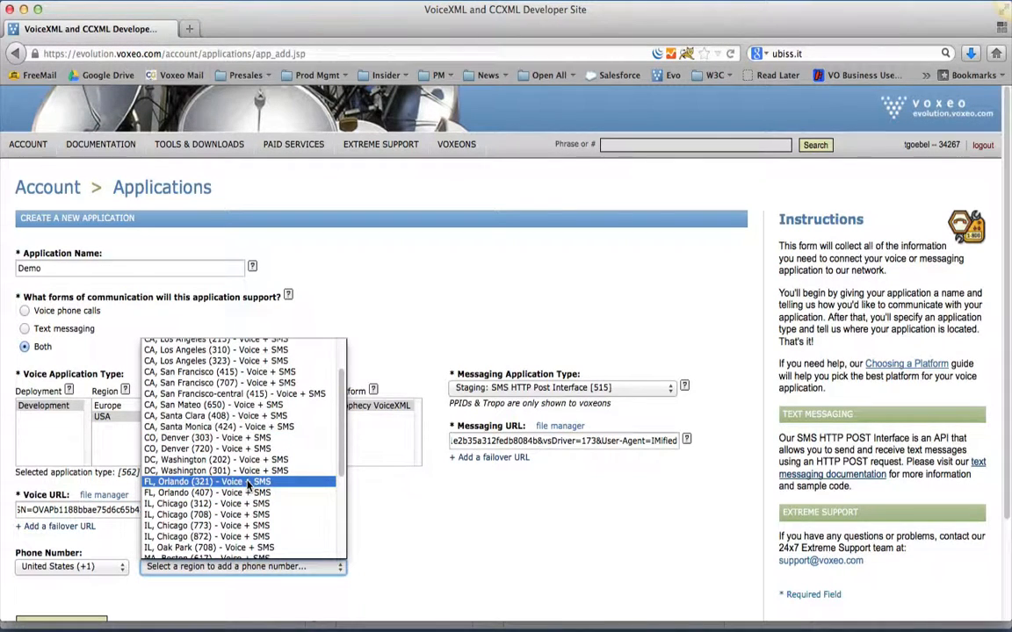
{"action": "left_click", "coordinate": [248, 482]}
{"action": "scroll", "coordinate": [167, 531], "scroll_direction": "down", "scroll_amount": 3}
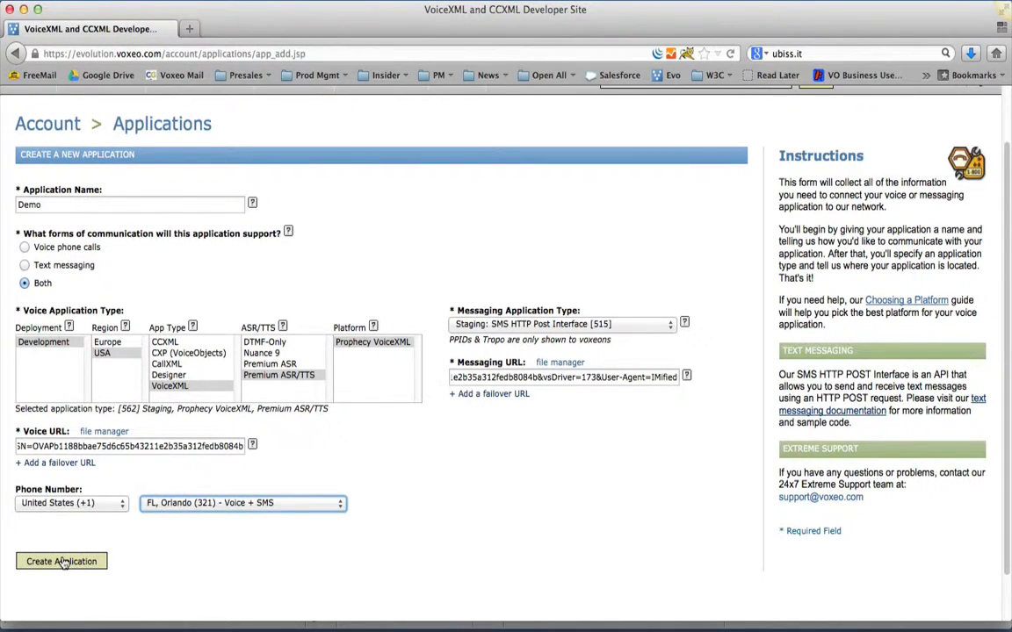
{"action": "left_click", "coordinate": [61, 562]}
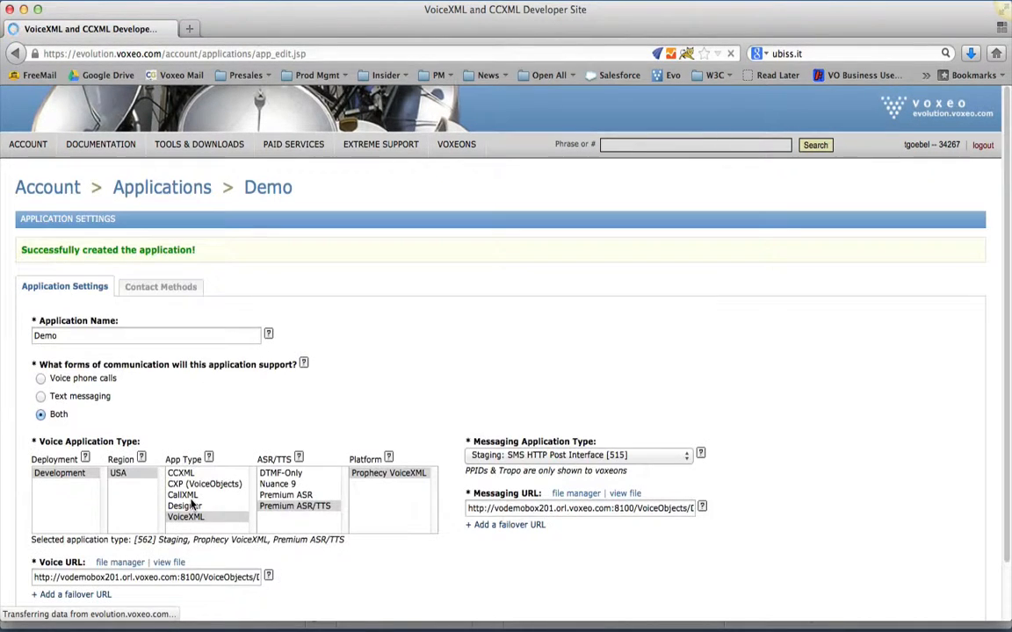
- Show the Demo application's contact methods and examine its domestic voice and SMS number
{"action": "left_click", "coordinate": [164, 292]}
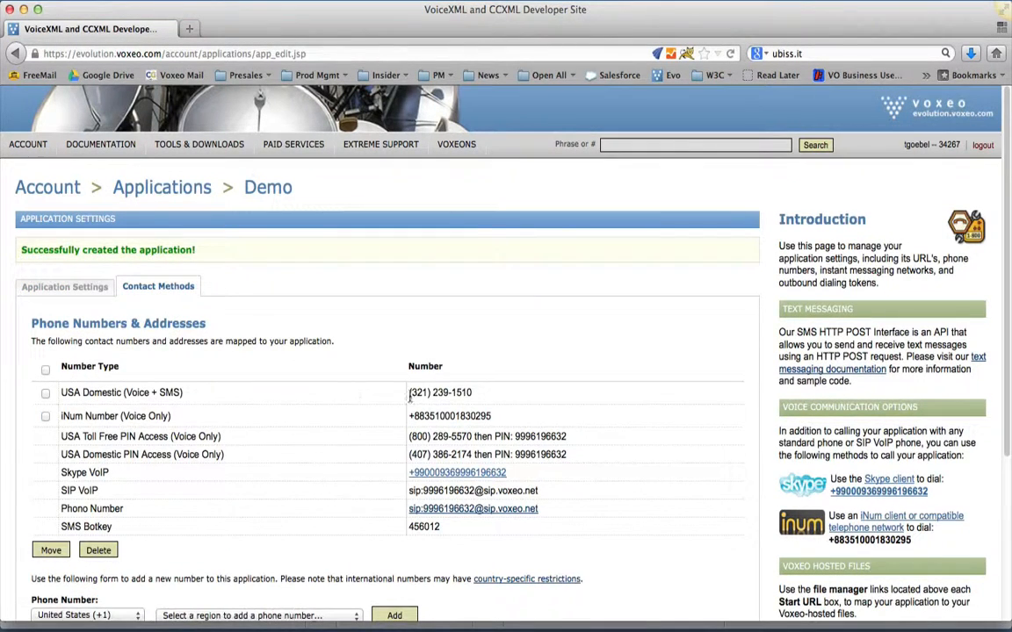
{"action": "left_click_drag", "start_coordinate": [409, 393], "coordinate": [473, 392]}
{"action": "left_click", "coordinate": [489, 397]}
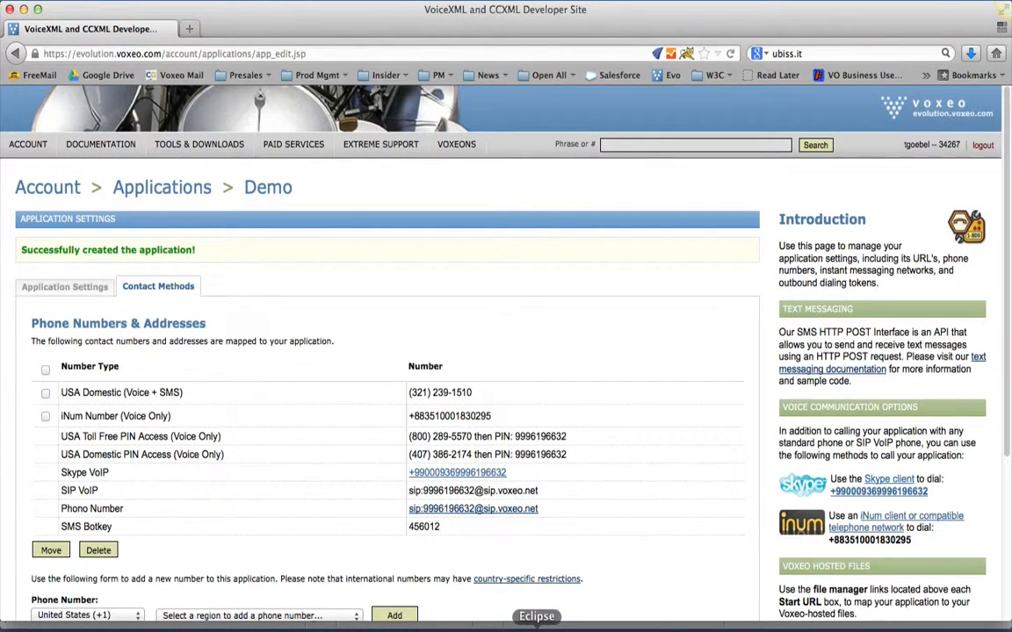
- Switch to Eclipse and start a web channel test session in the Phone Simulator with the jQuery Mobile driver at 480x320
{"action": "left_click", "coordinate": [537, 629]}
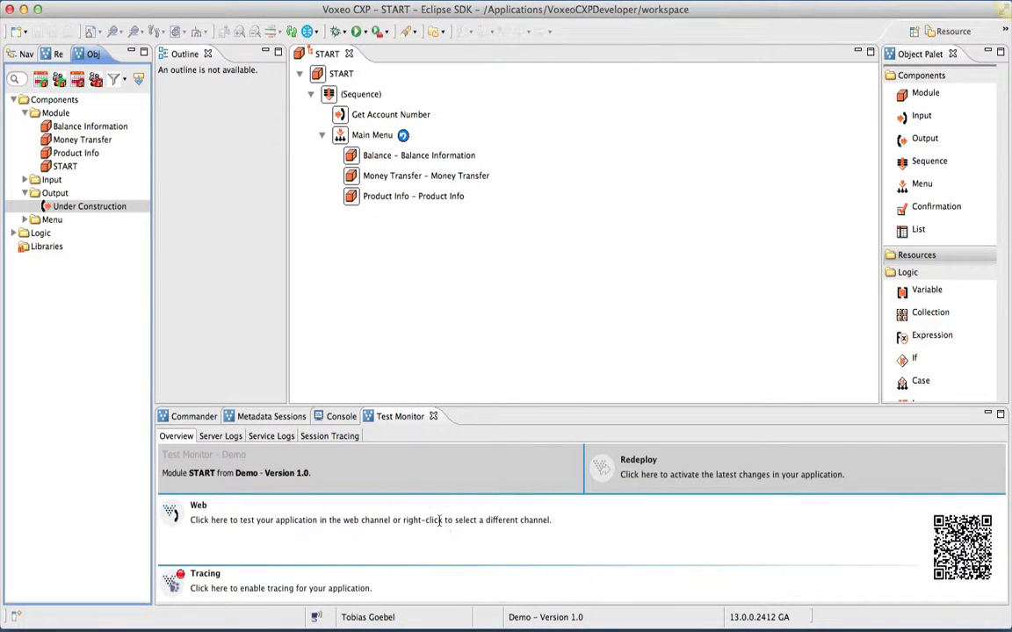
{"action": "left_click", "coordinate": [175, 513]}
{"action": "left_click", "coordinate": [172, 517]}
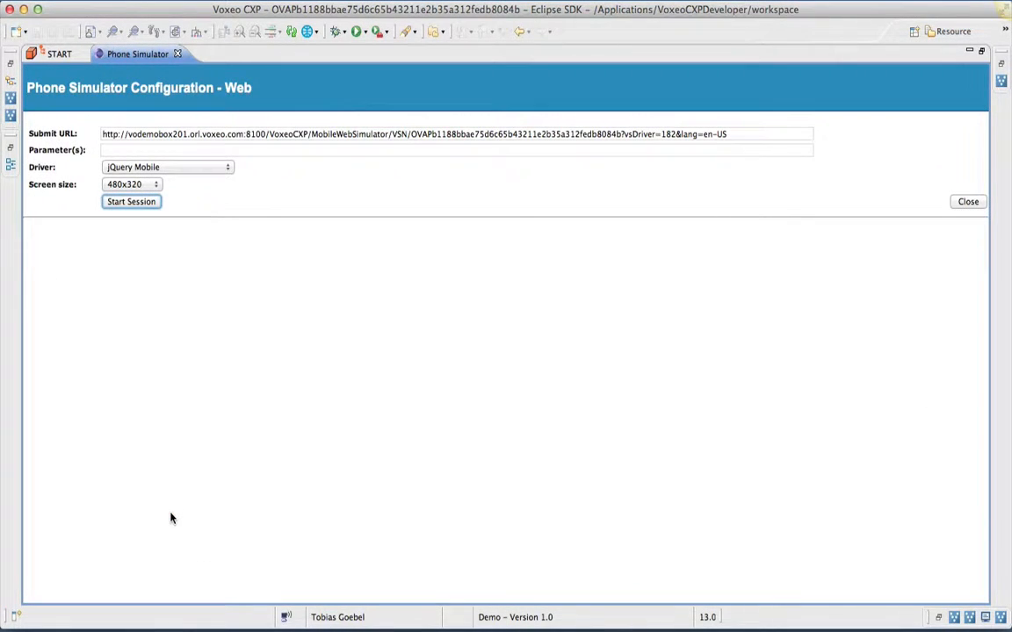
{"action": "left_click", "coordinate": [132, 202]}
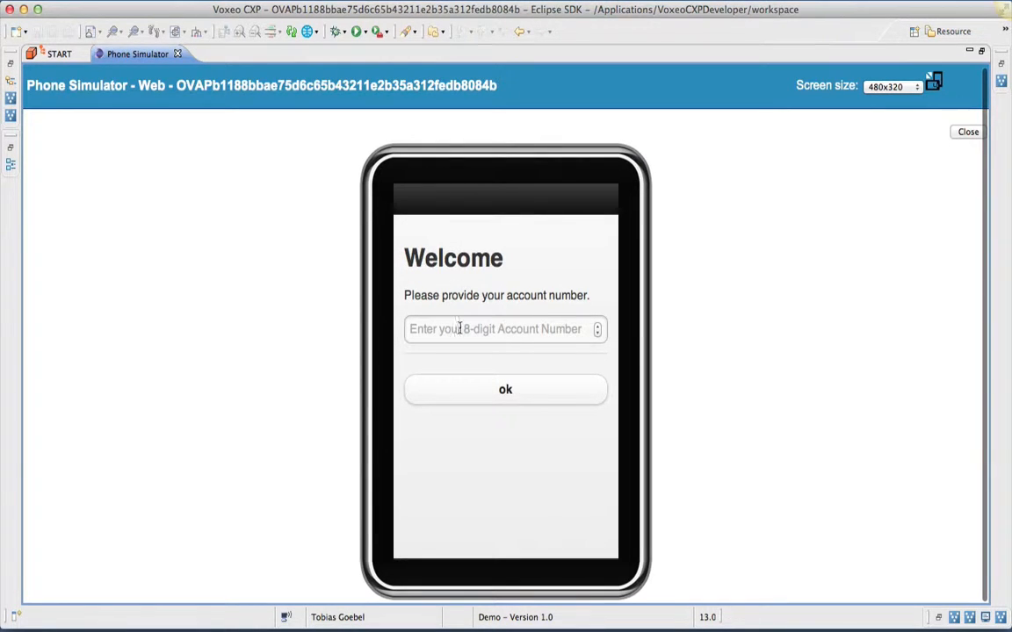
- Enter an 8-digit account number on the simulated phone's Welcome page and submit it
{"action": "left_click", "coordinate": [499, 329]}
{"action": "type", "text": "12341234"}
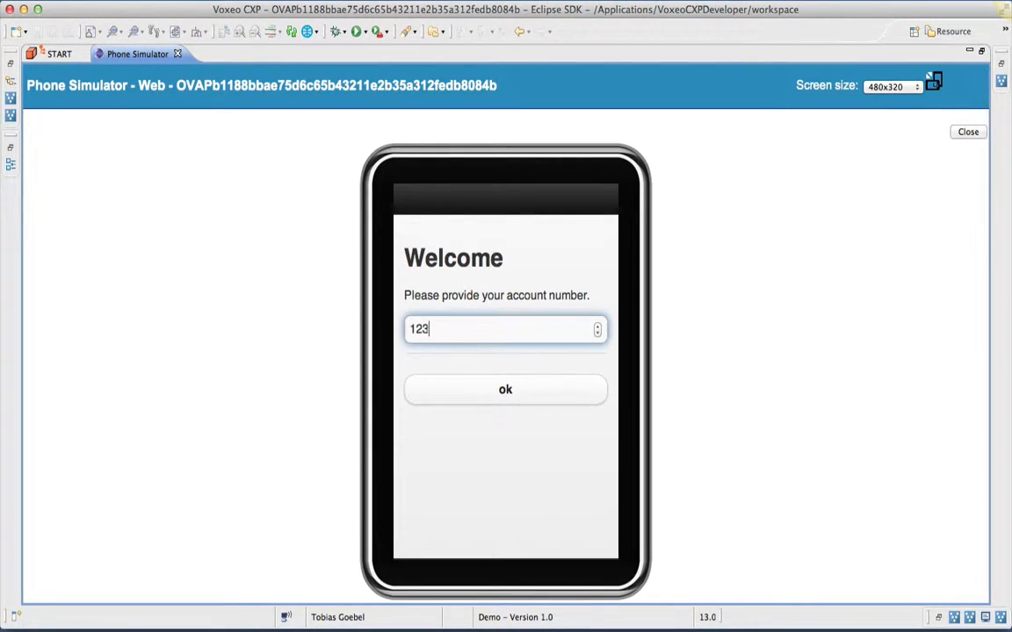
{"action": "left_click", "coordinate": [514, 396]}
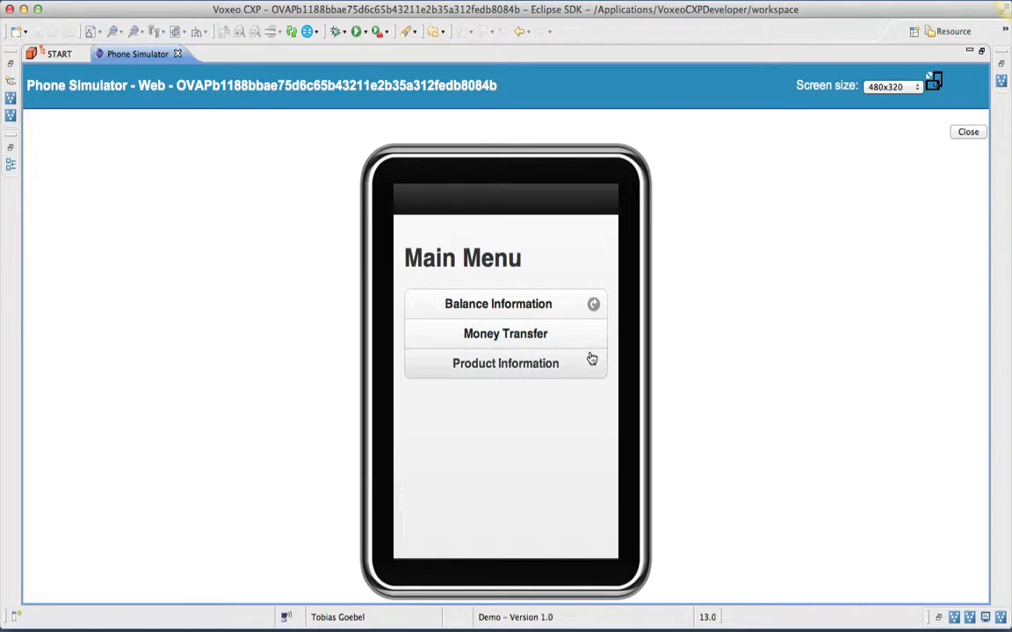
- Test the Balance Information menu item, return to the Main Menu from its page, and close the Phone Simulator
{"action": "left_click", "coordinate": [506, 305]}
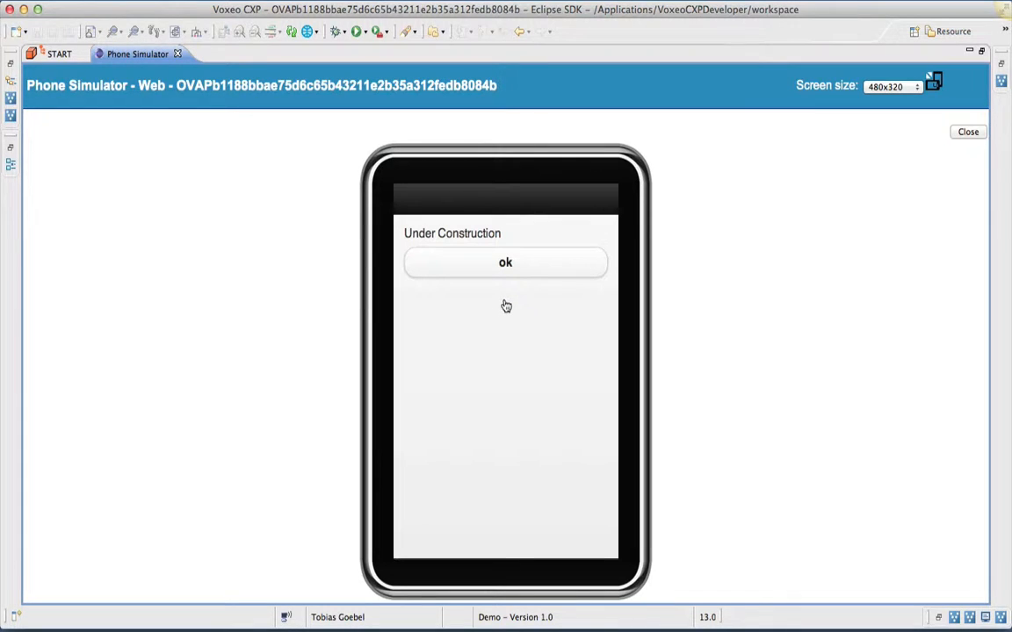
{"action": "left_click", "coordinate": [506, 274]}
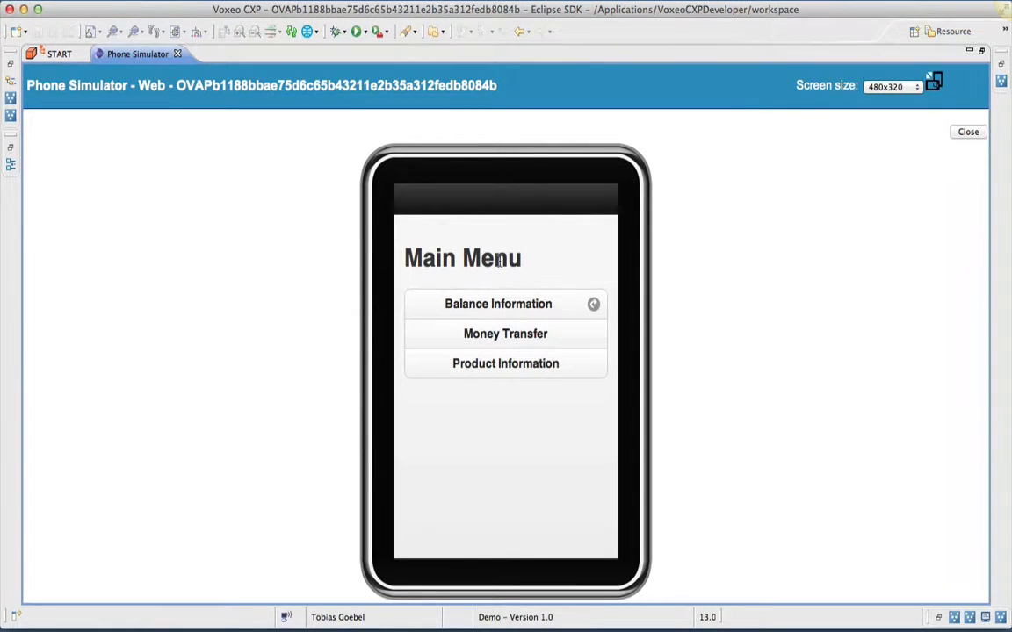
{"action": "left_click", "coordinate": [968, 132]}
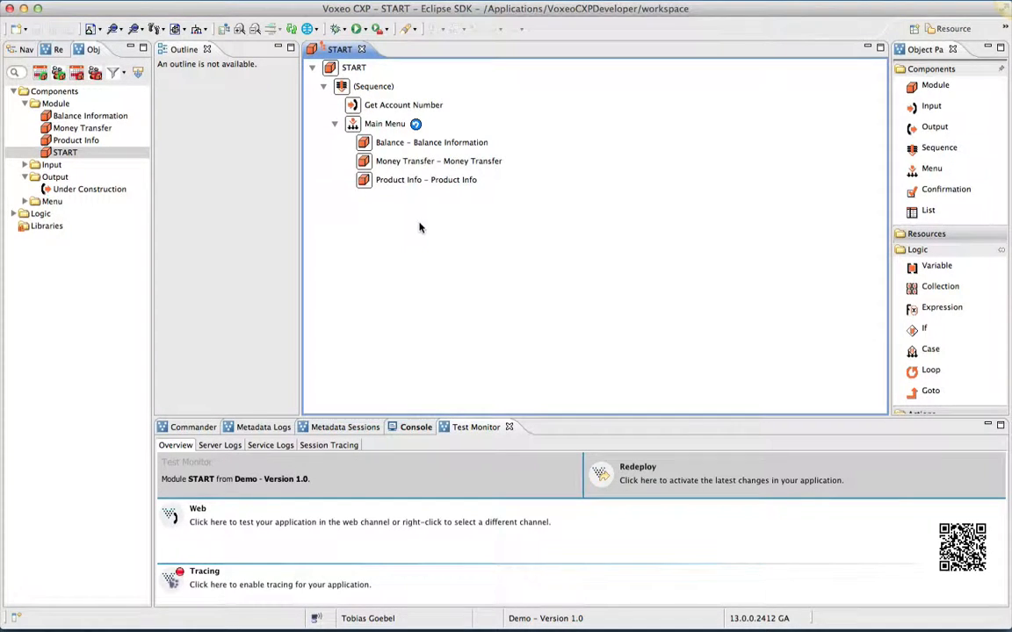
- Switch to the iOS Simulator and launch Safari on the simulated iPhone
{"action": "mouse_move", "coordinate": [516, 619]}
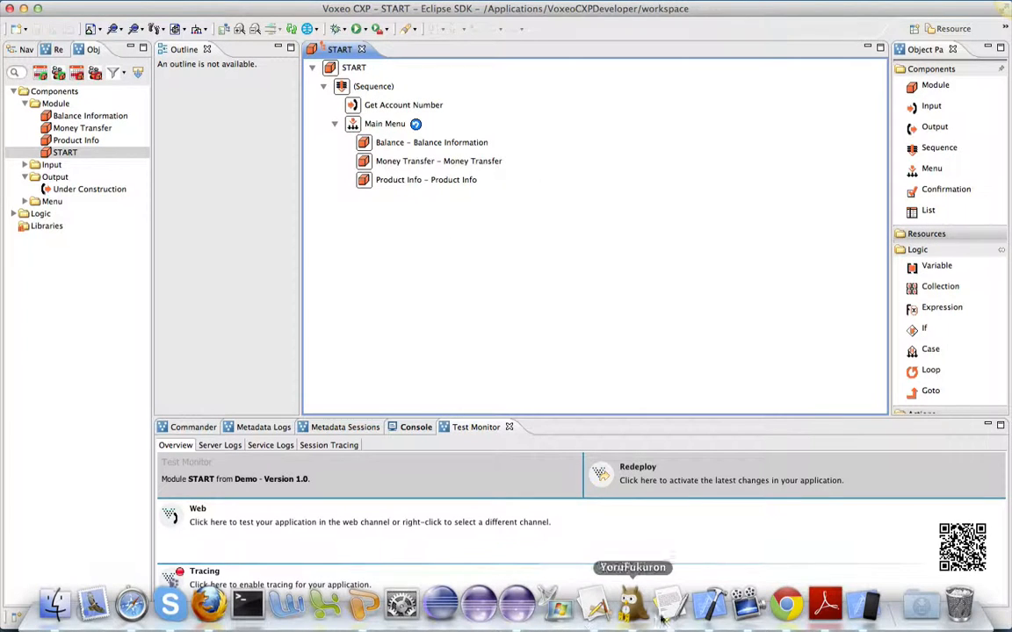
{"action": "left_click", "coordinate": [851, 613]}
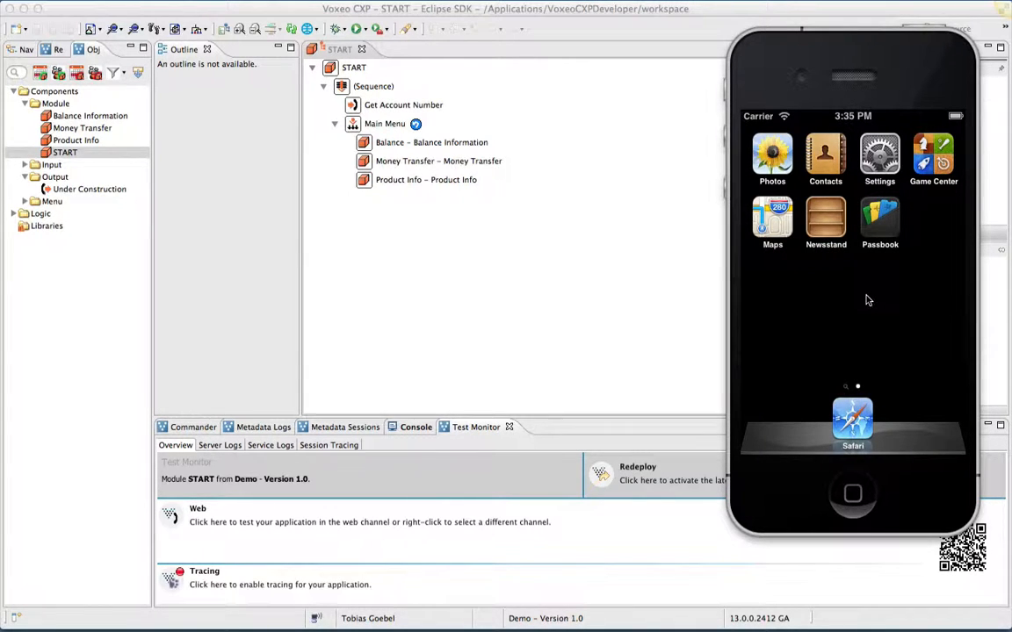
{"action": "left_click", "coordinate": [857, 414]}
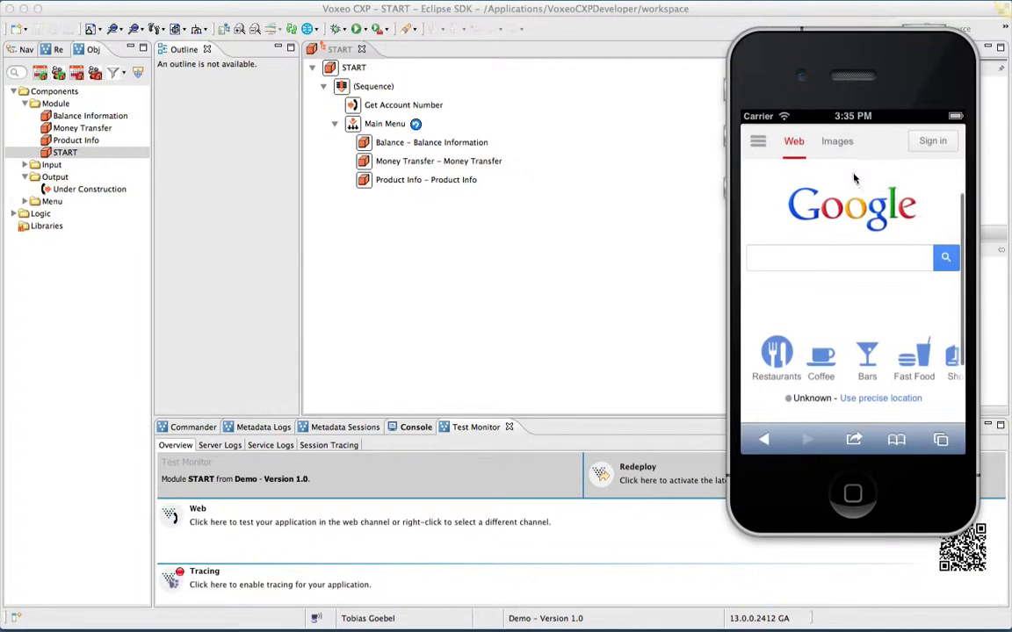
- Replace the Google address in the simulated iPhone's Safari with the copied application URL and load it
{"action": "left_click_drag", "start_coordinate": [854, 178], "coordinate": [854, 265]}
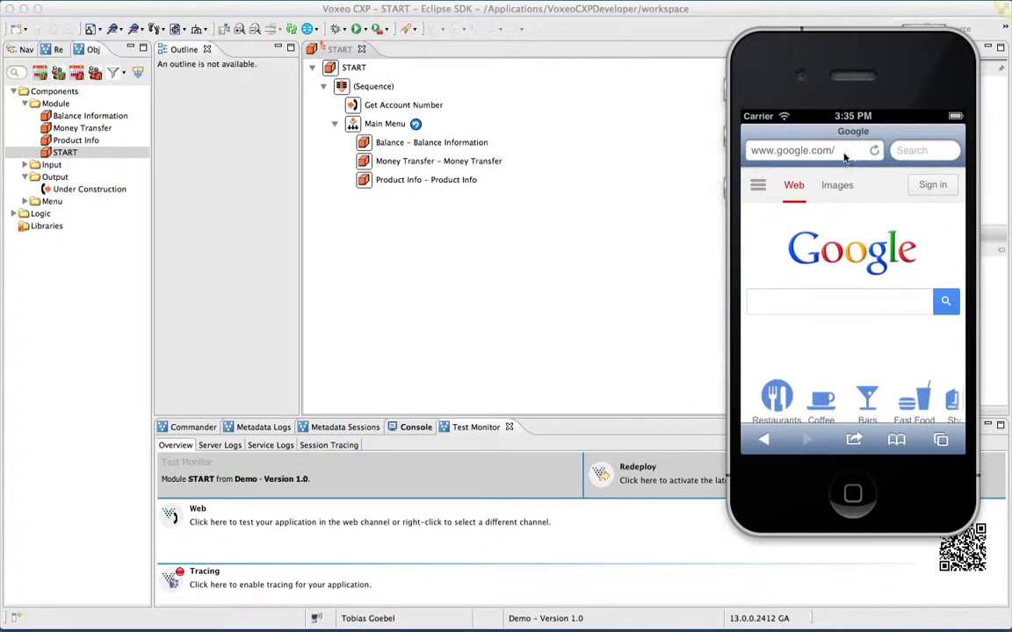
{"action": "left_click", "coordinate": [845, 156]}
{"action": "key", "text": "BackSpace"}
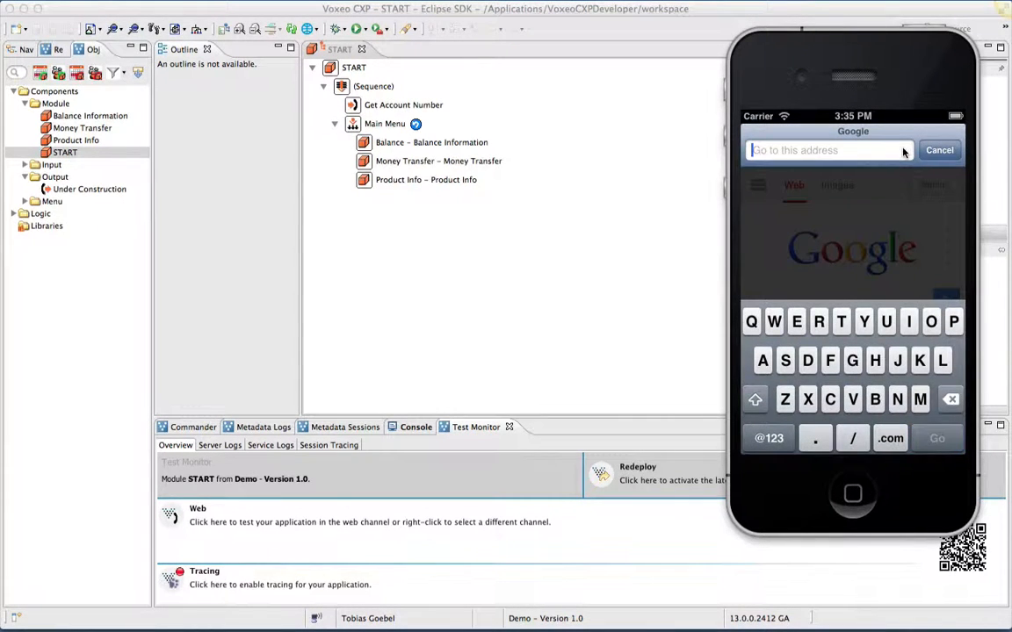
{"action": "left_click", "coordinate": [844, 153]}
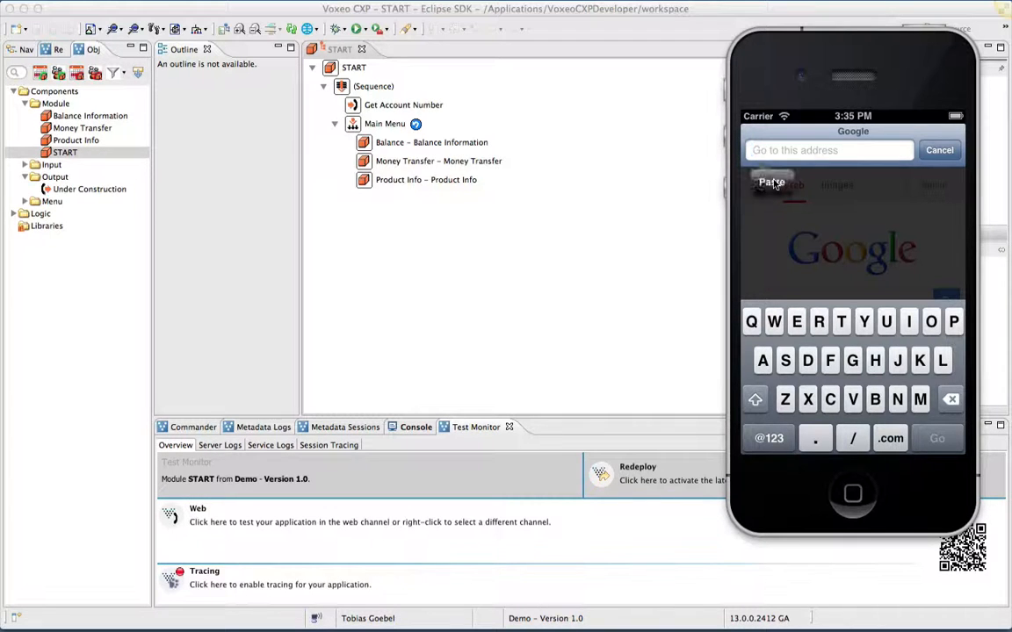
{"action": "left_click", "coordinate": [774, 183]}
{"action": "left_click", "coordinate": [937, 439]}
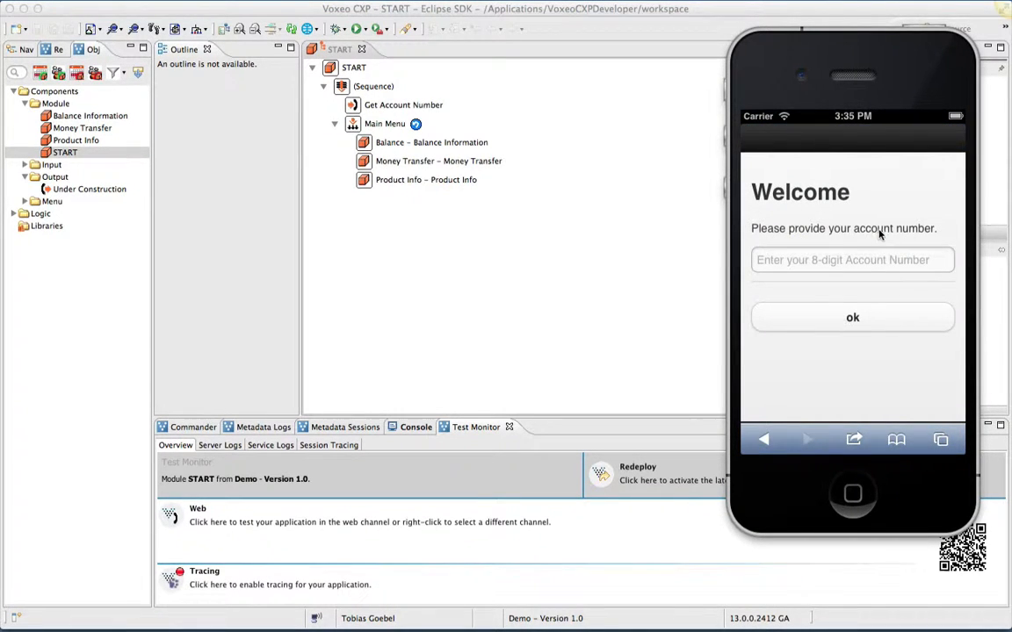
- Add the Welcome page to the simulated iPhone's home screen under the name Voxeo
{"action": "left_click", "coordinate": [854, 442]}
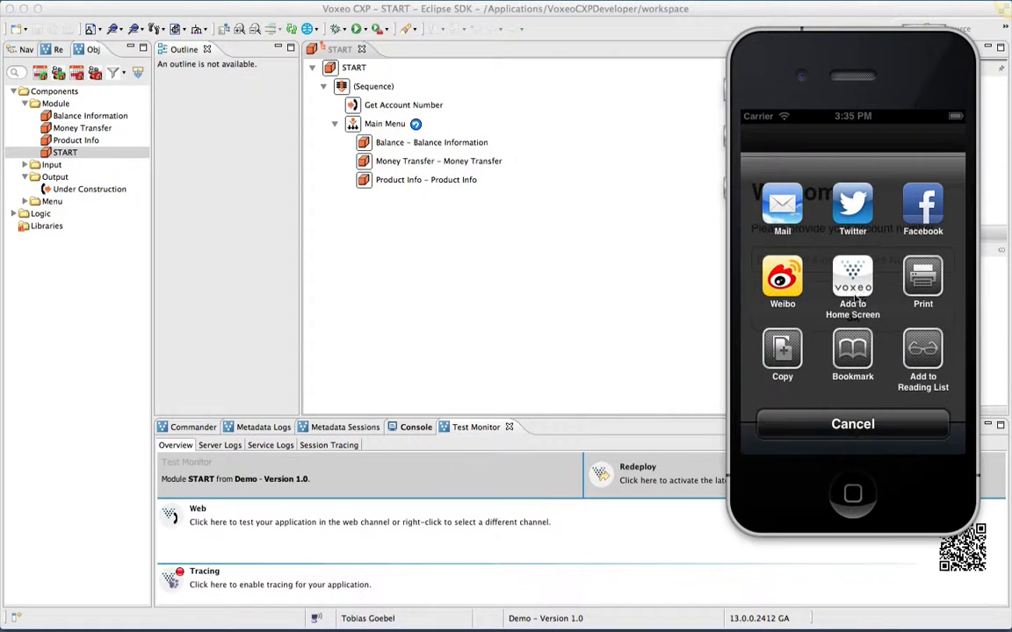
{"action": "left_click", "coordinate": [854, 270]}
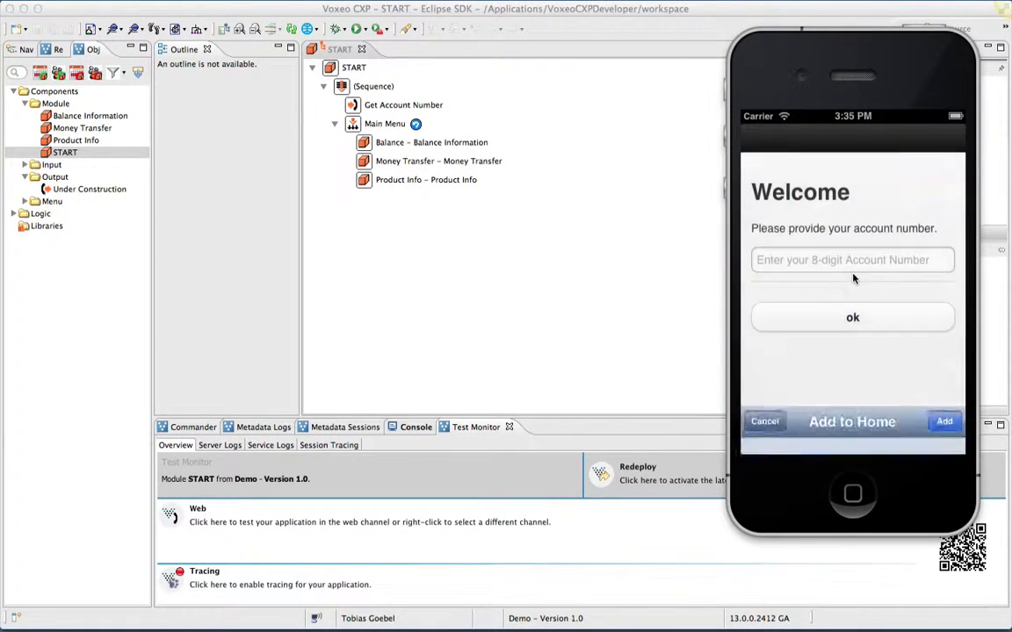
{"action": "key", "text": "BackSpace"}
{"action": "key", "text": "BackSpace"}
{"action": "key", "text": "BackSpace"}
{"action": "key", "text": "BackSpace"}
{"action": "key", "text": "BackSpace"}
{"action": "key", "text": "BackSpace"}
{"action": "key", "text": "BackSpace"}
{"action": "key", "text": "BackSpace"}
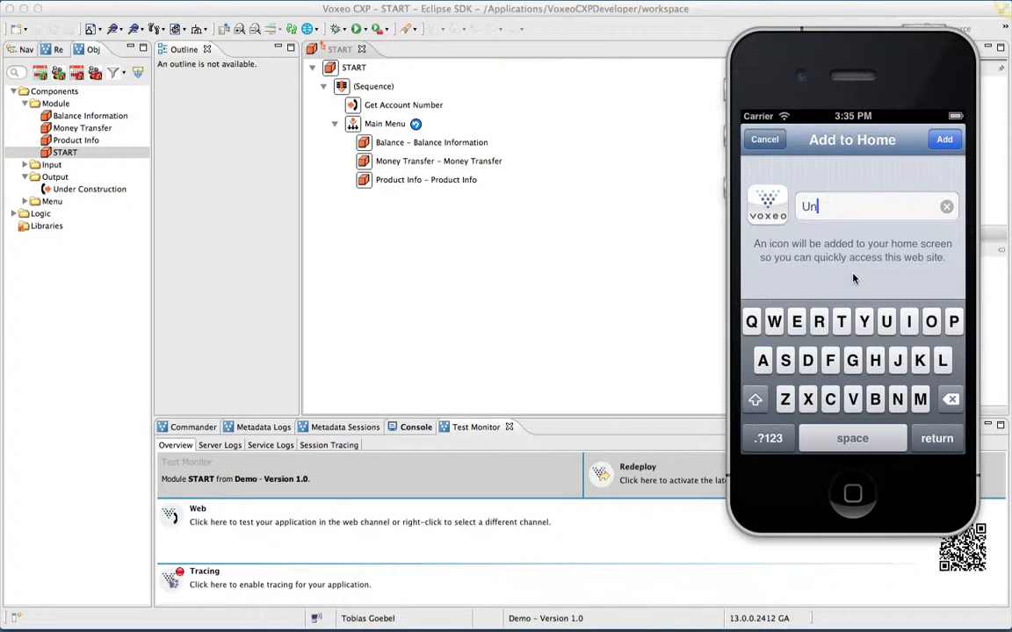
{"action": "type", "text": "Voxeo"}
{"action": "left_click", "coordinate": [944, 140]}
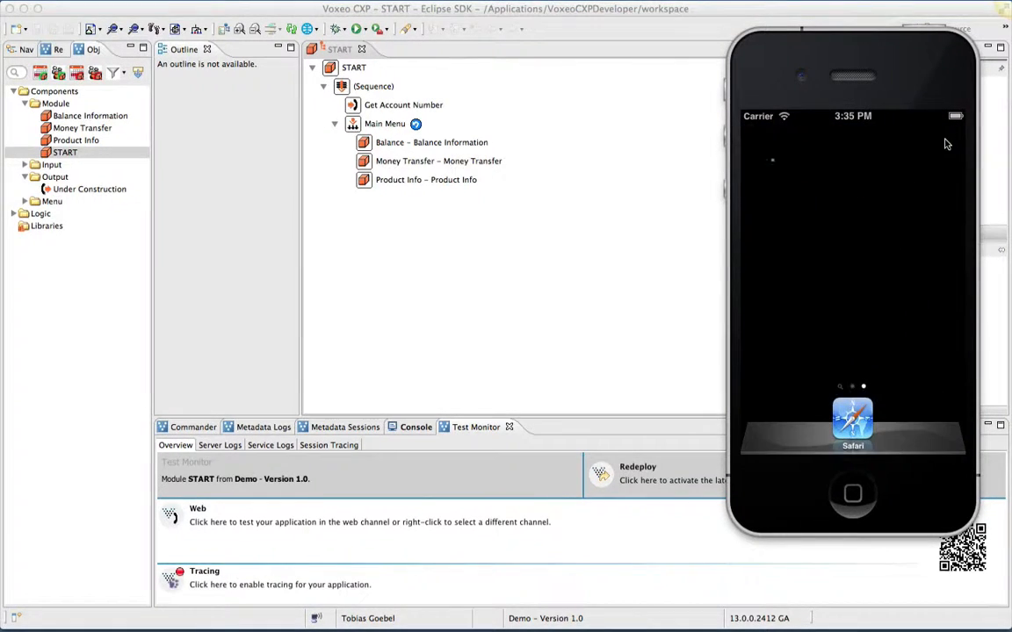
- Launch the Voxeo web app from the simulated iPhone's home screen and submit an 8-digit account number
{"action": "left_click", "coordinate": [774, 157]}
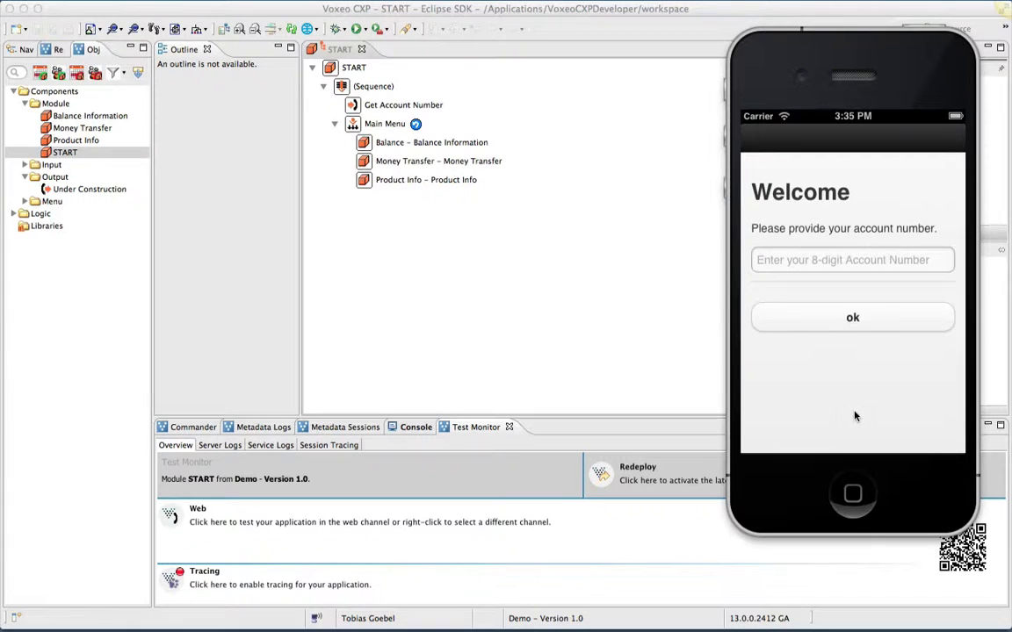
{"action": "left_click", "coordinate": [849, 260]}
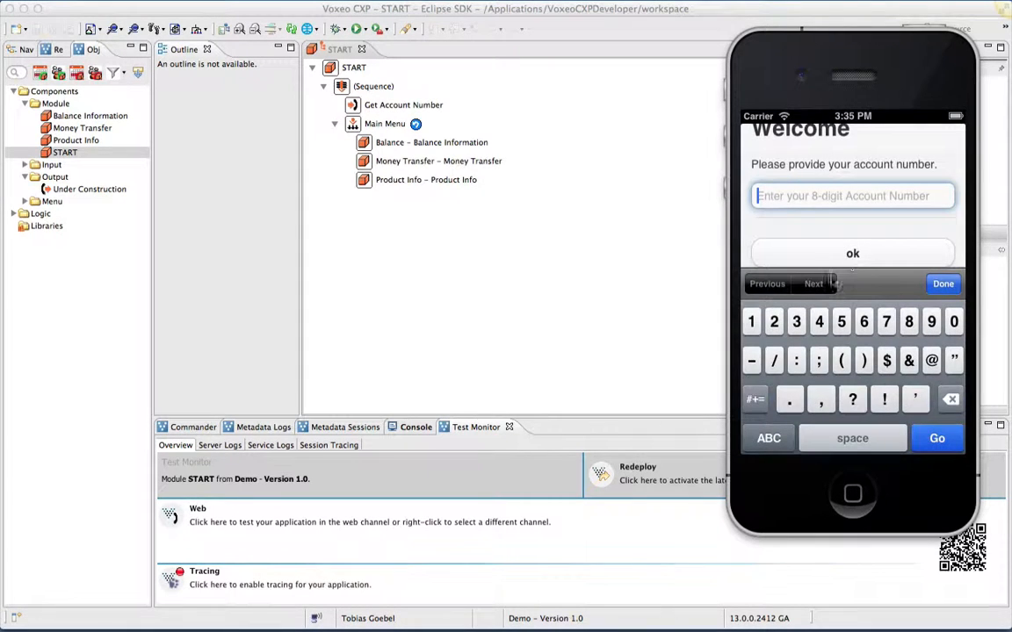
{"action": "type", "text": "12341234"}
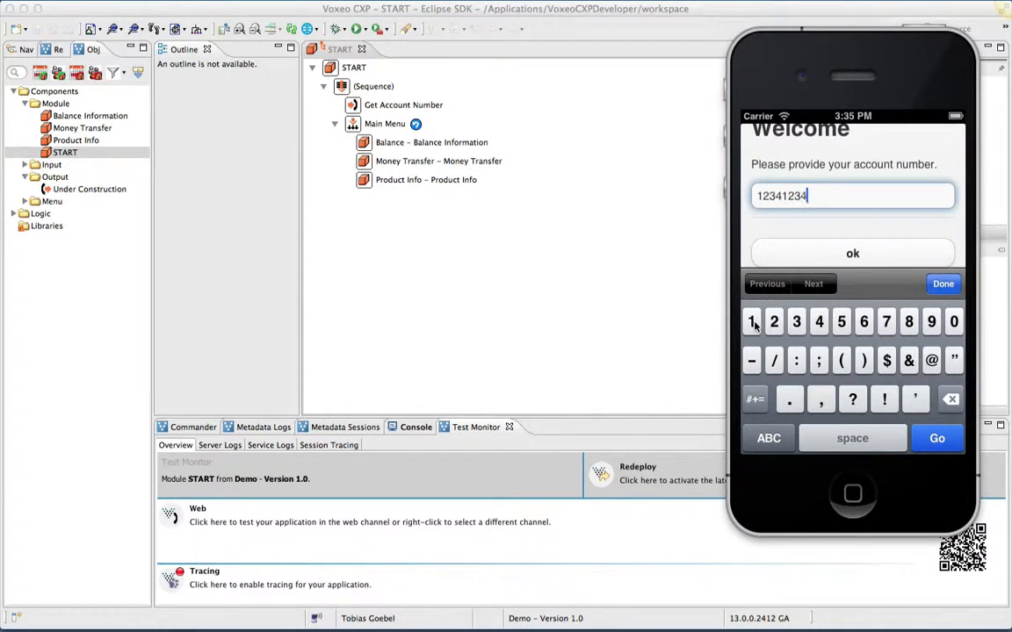
{"action": "left_click", "coordinate": [942, 284]}
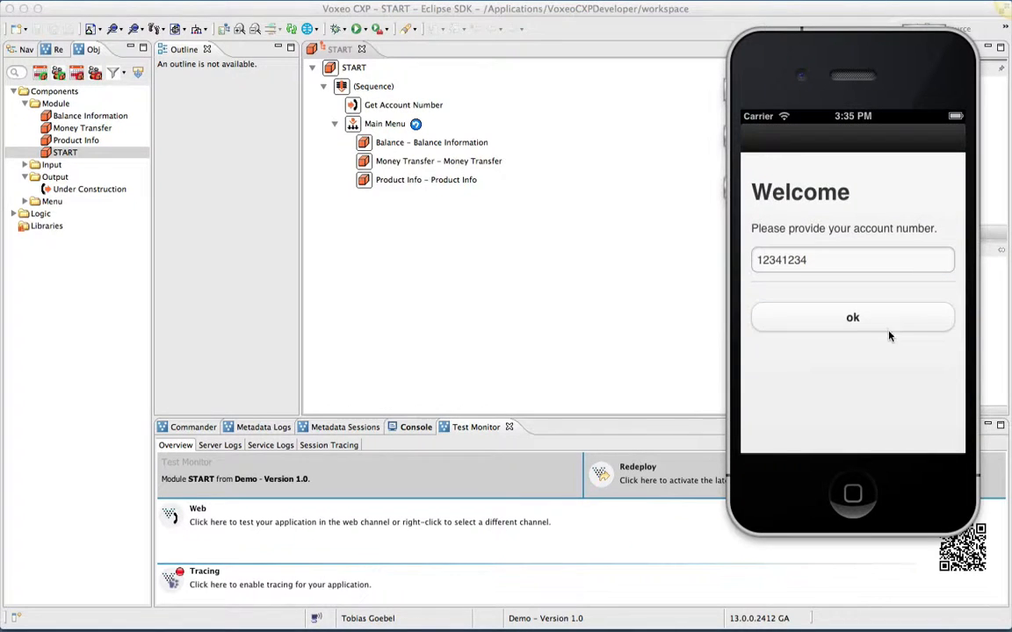
{"action": "left_click", "coordinate": [870, 319]}
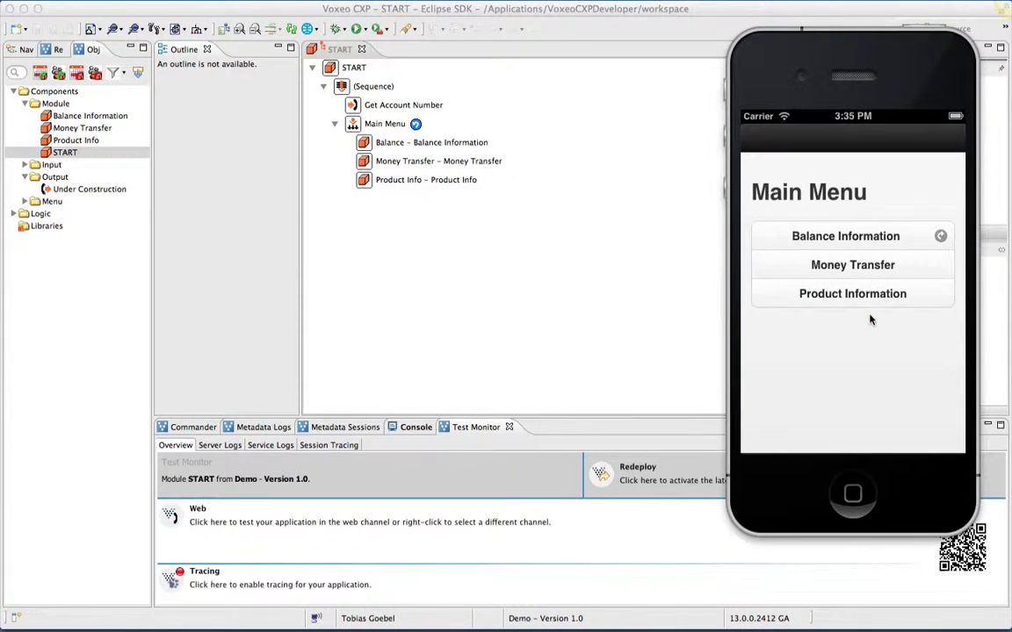
- Test the Balance Information menu item, return from its page to the Main Menu, and exit to the iPhone's home screen
{"action": "left_click", "coordinate": [866, 235]}
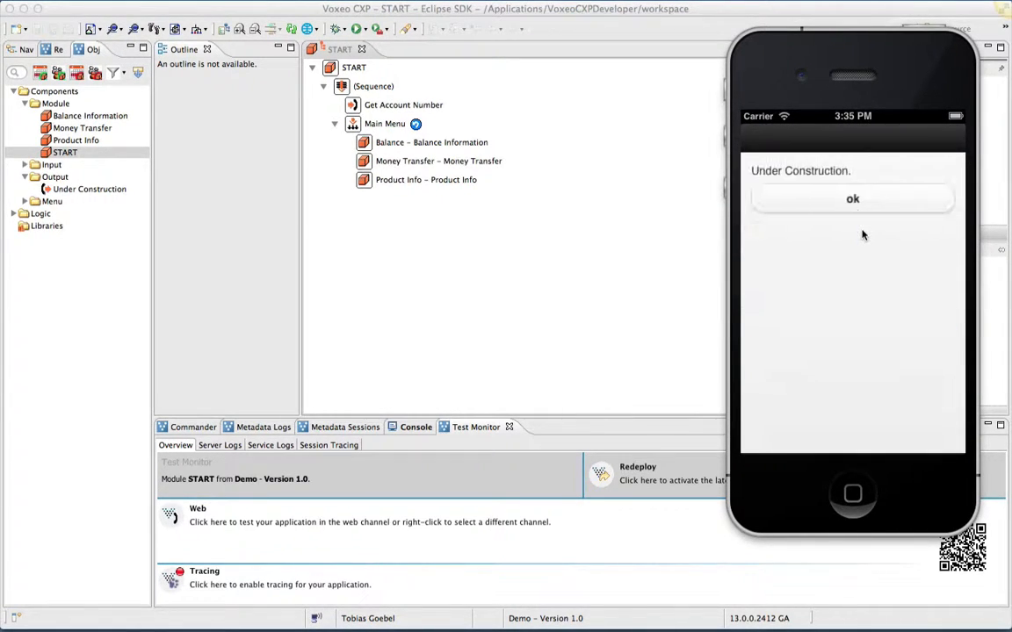
{"action": "left_click", "coordinate": [852, 201]}
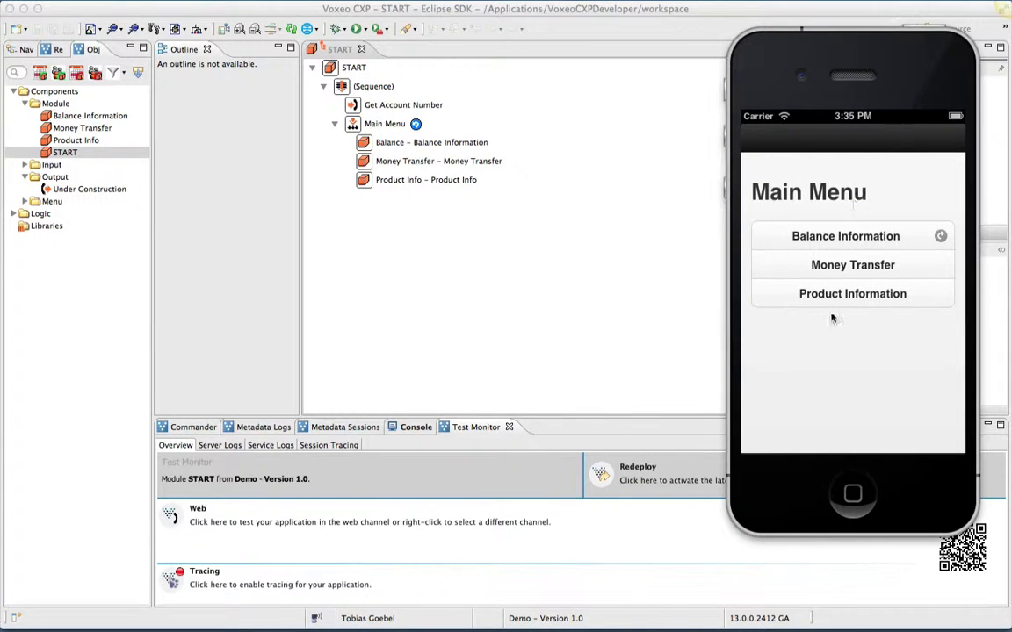
{"action": "left_click", "coordinate": [851, 496]}
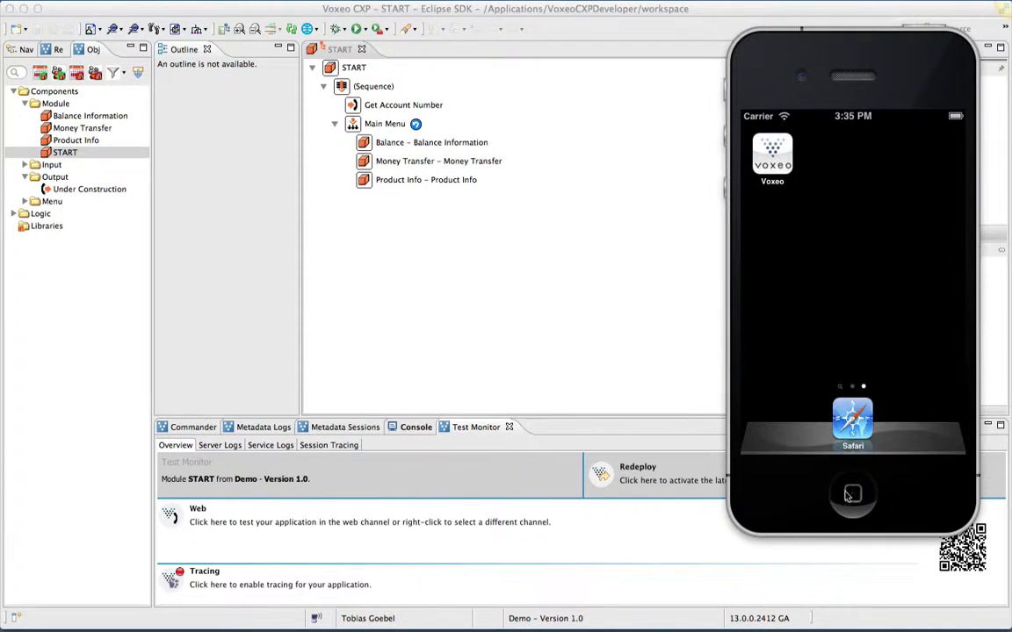
- Switch back to Voxeo CXP in Eclipse, select Get Account Number, and set the channel view to All
{"action": "left_click", "coordinate": [633, 304]}
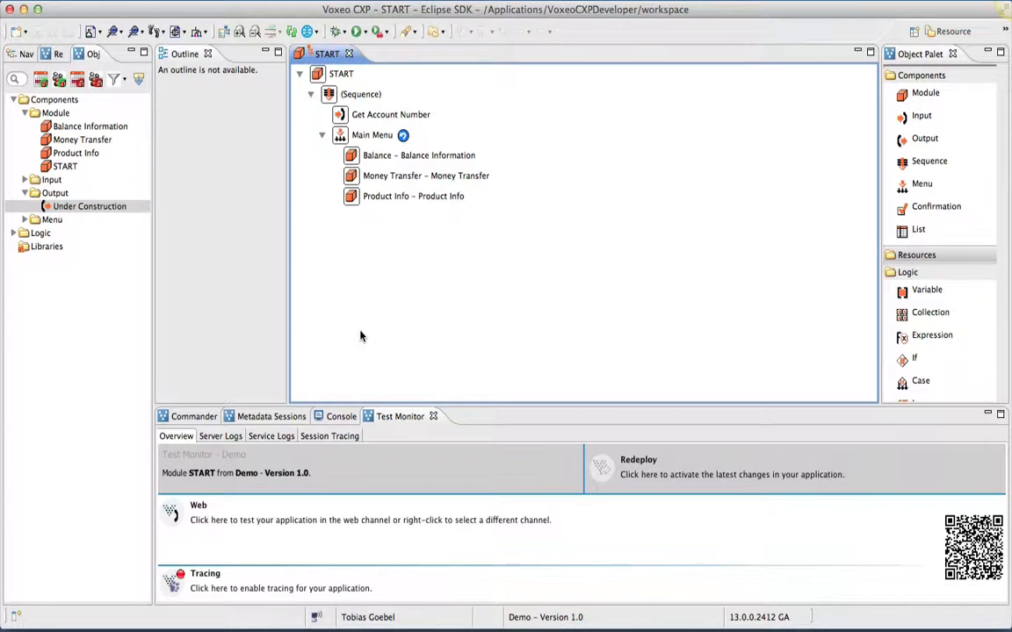
{"action": "left_click", "coordinate": [375, 117]}
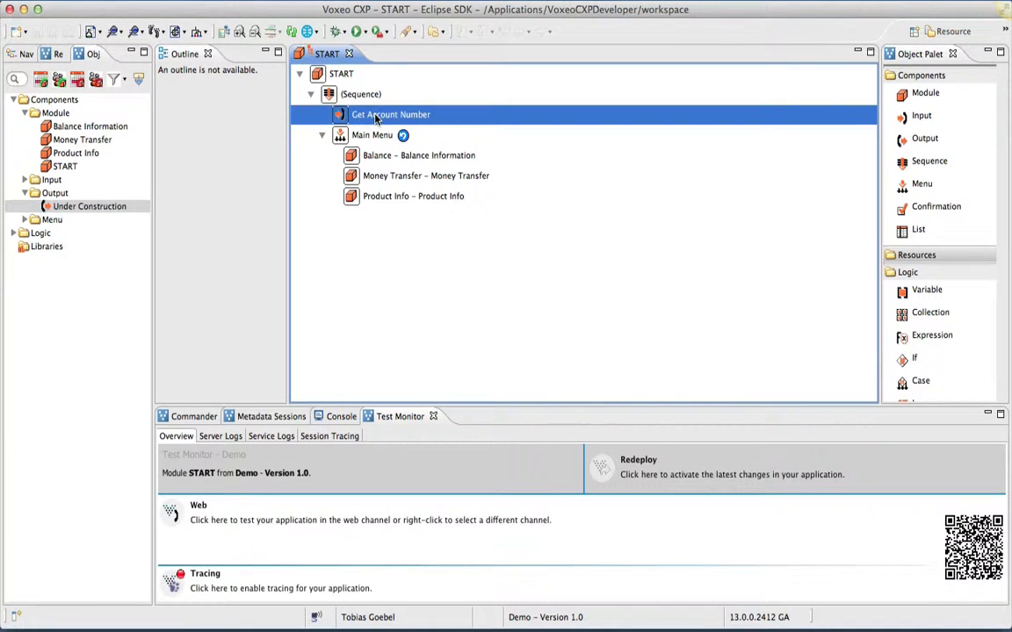
{"action": "left_click", "coordinate": [316, 33]}
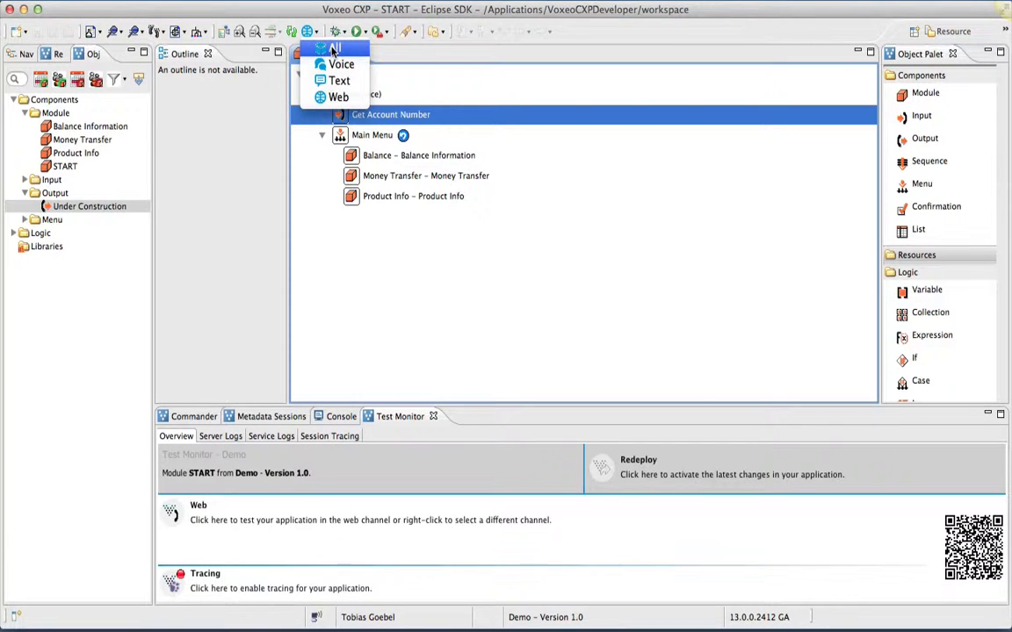
{"action": "left_click", "coordinate": [334, 50]}
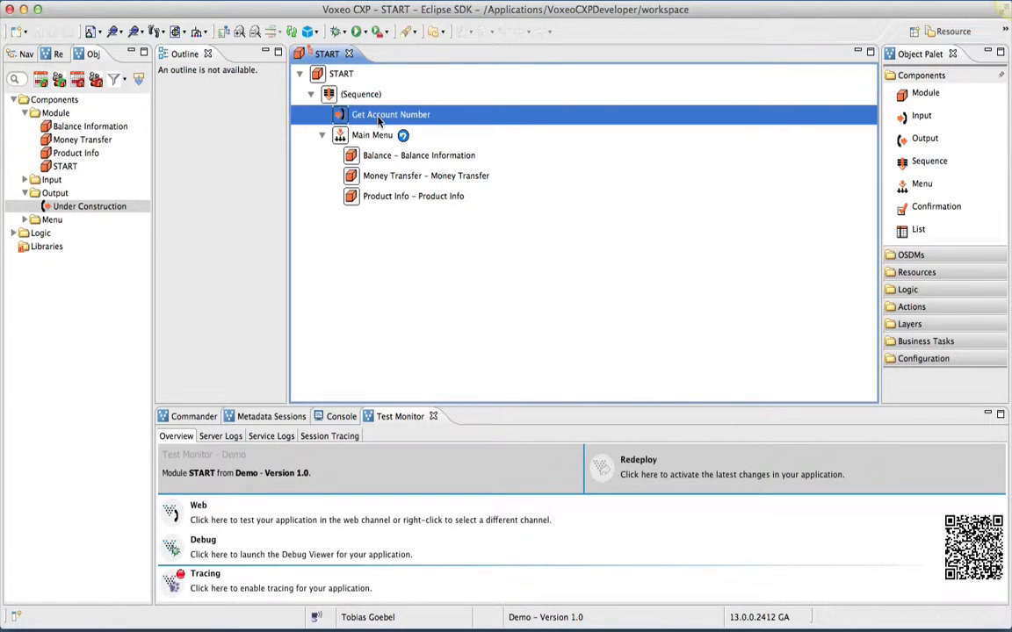
- Add a Text channel output item to Get Account Number's initial input request with the content "Please send your 8-digit account number."
{"action": "double_click", "coordinate": [379, 121]}
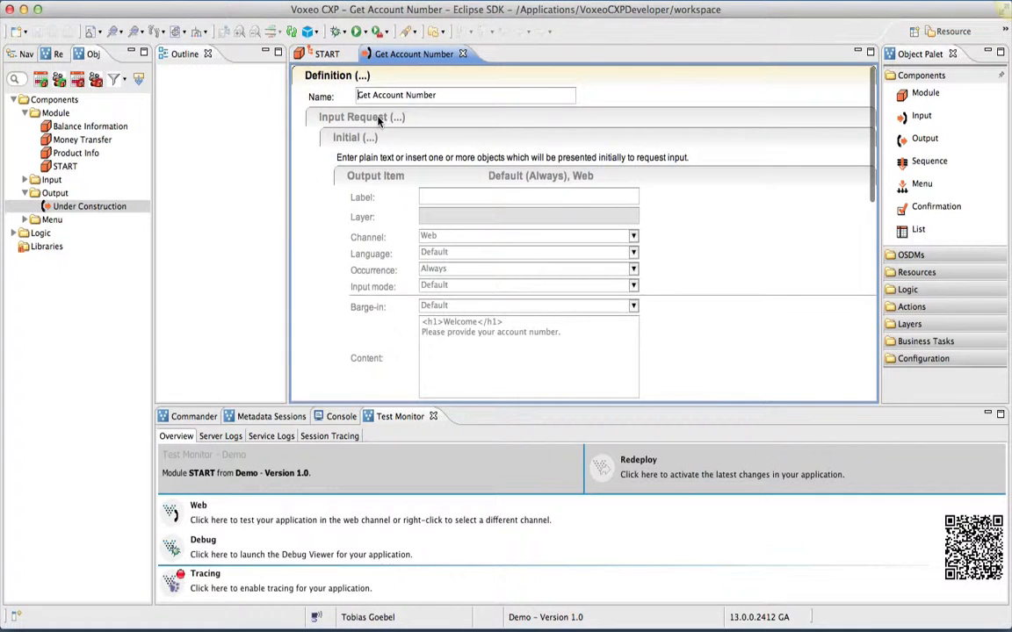
{"action": "left_click", "coordinate": [401, 123]}
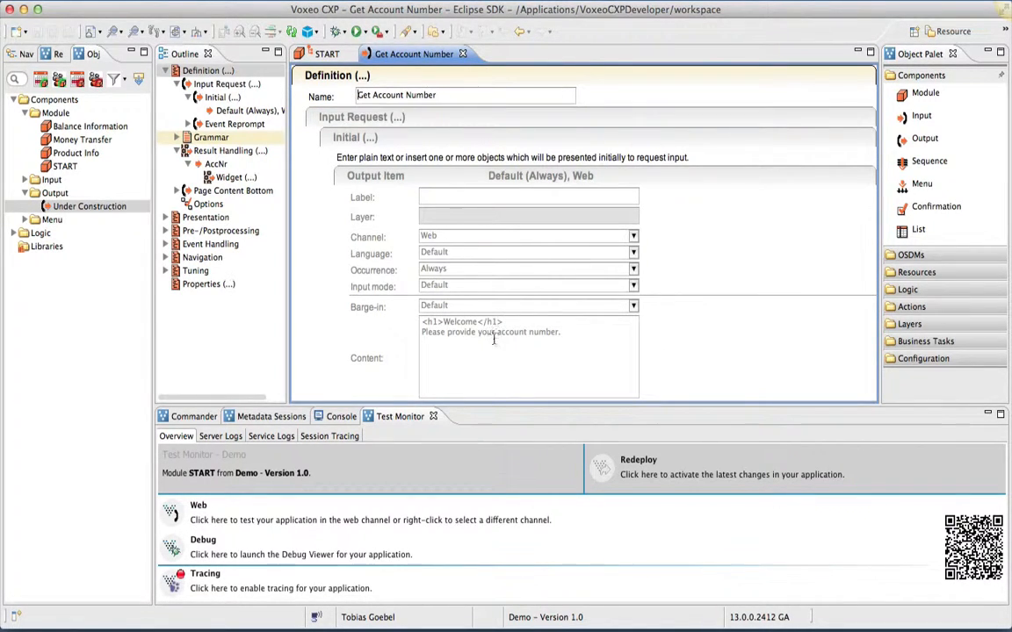
{"action": "left_click", "coordinate": [581, 337]}
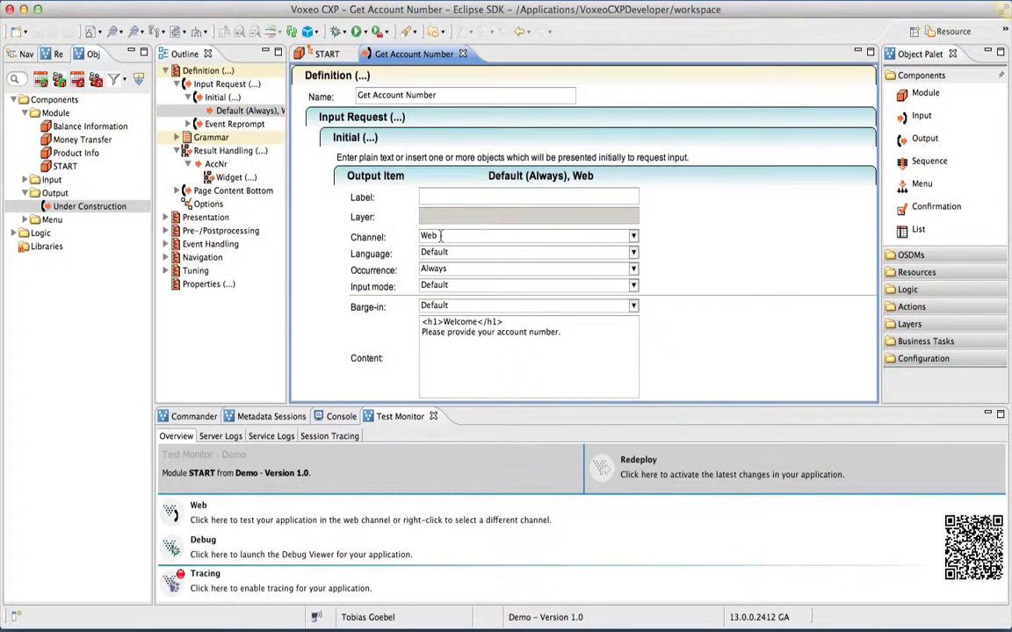
{"action": "right_click", "coordinate": [419, 176]}
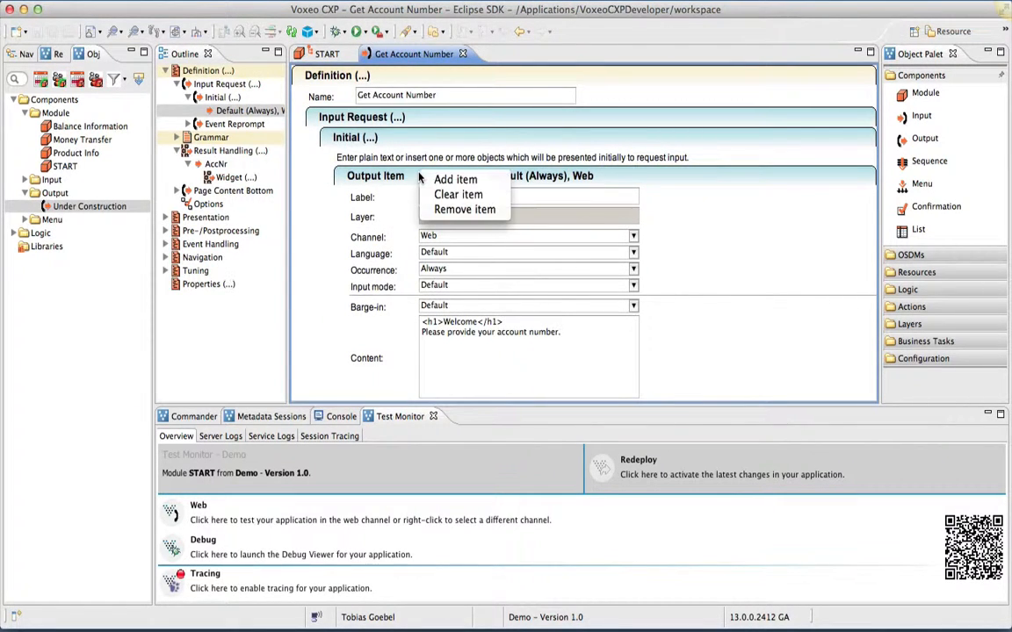
{"action": "left_click", "coordinate": [437, 179]}
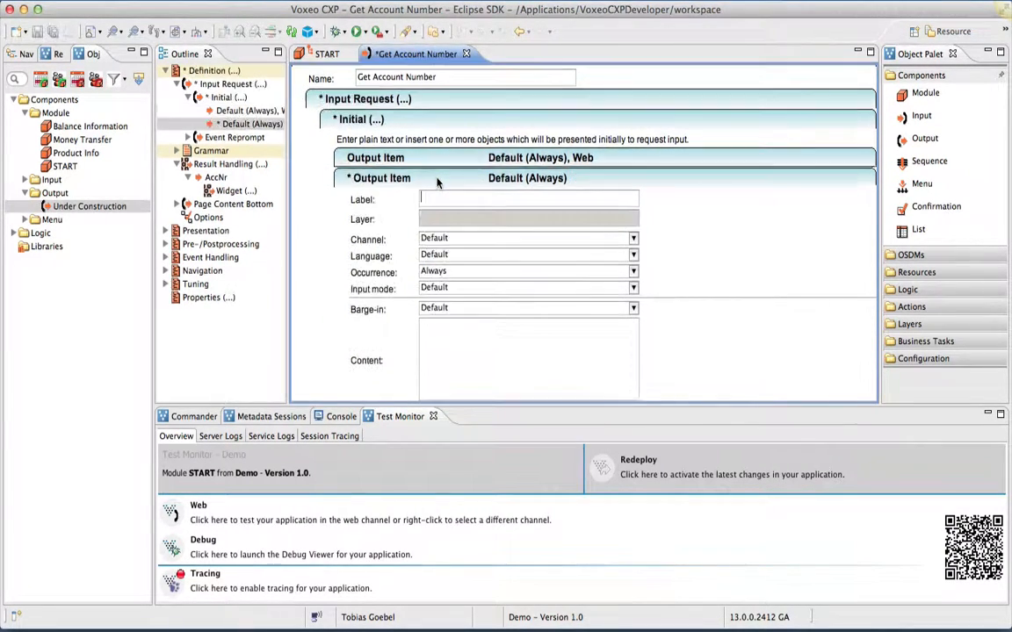
{"action": "left_click", "coordinate": [445, 237]}
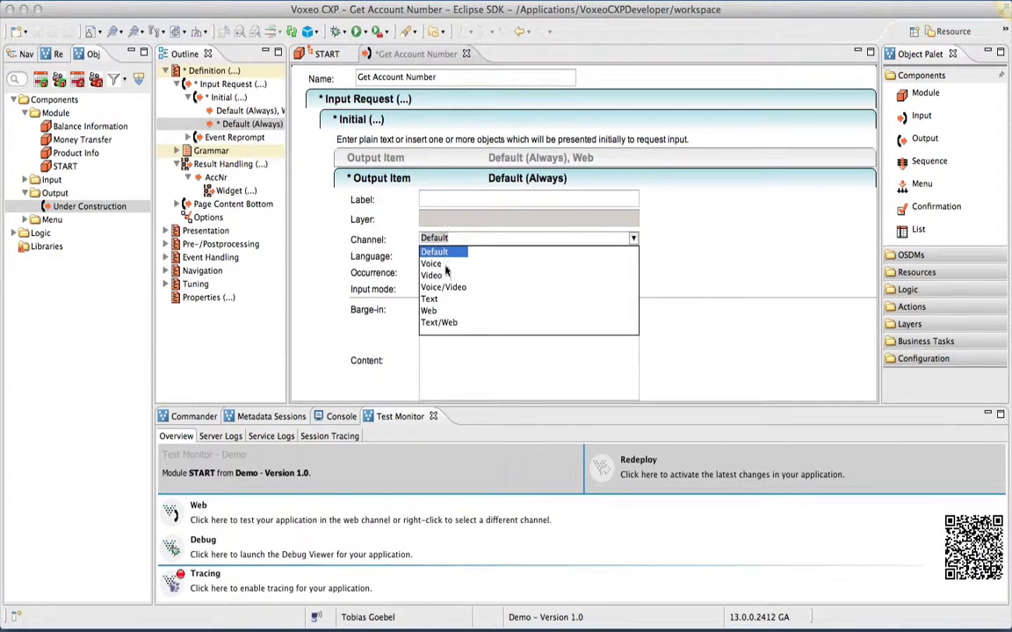
{"action": "left_click", "coordinate": [432, 299]}
{"action": "left_click", "coordinate": [457, 349]}
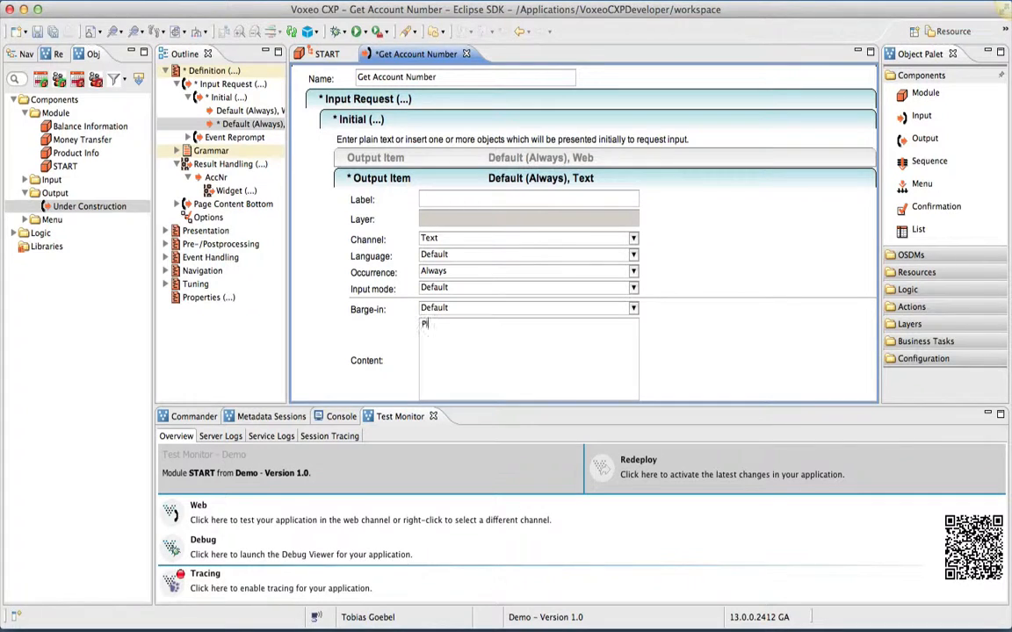
{"action": "type", "text": "Please send your 8-digit"}
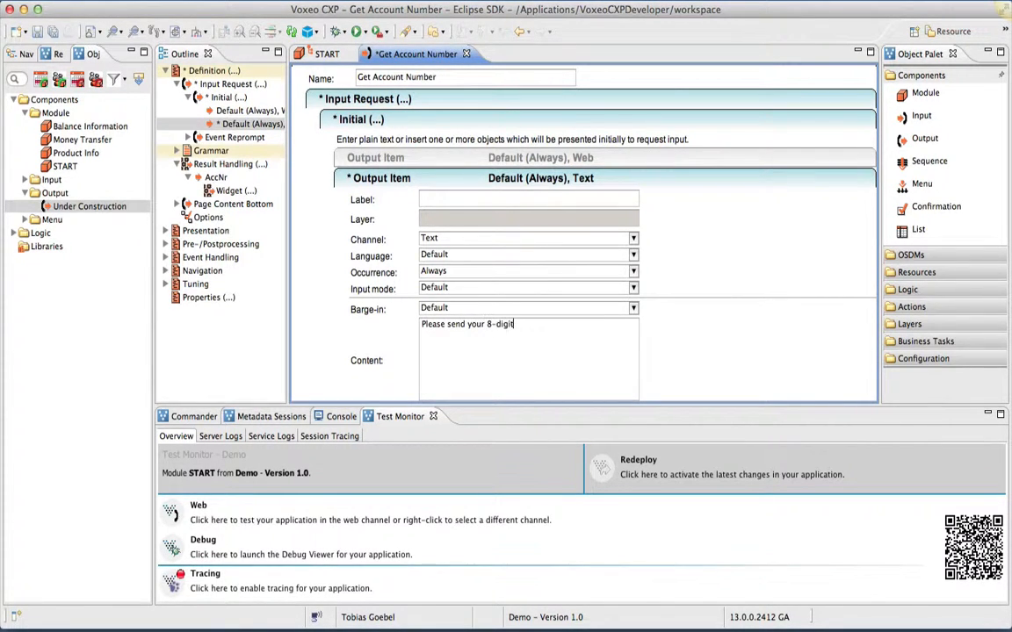
{"action": "type", "text": " account number."}
- Add a Voice channel output item to the initial input request with the content "Please say or enter your 8-digit account number."
{"action": "right_click", "coordinate": [465, 185]}
{"action": "left_click", "coordinate": [478, 189]}
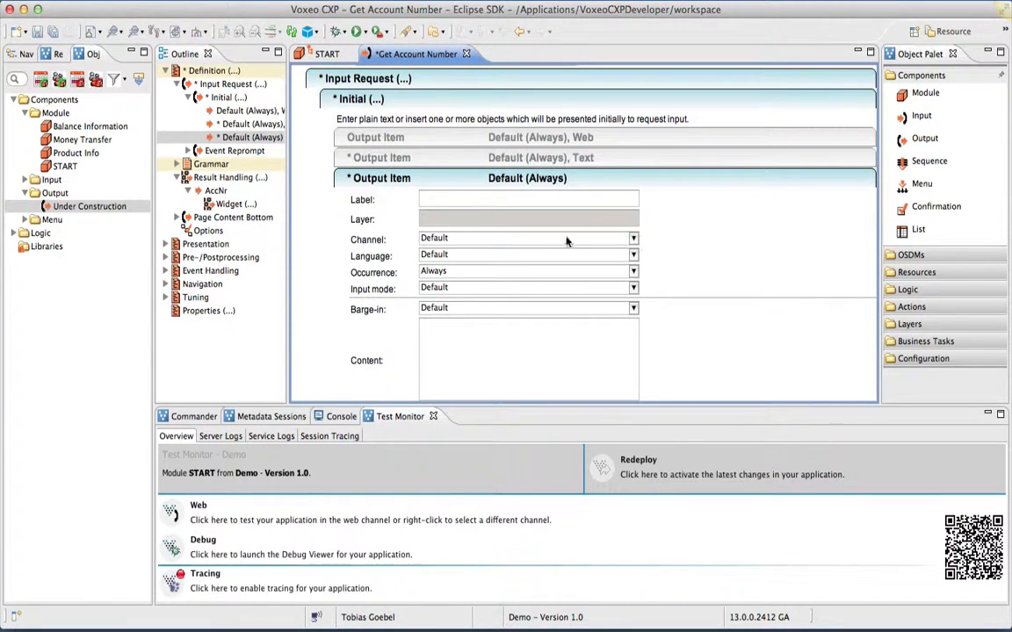
{"action": "left_click", "coordinate": [633, 241]}
{"action": "type", "text": "Please s"}
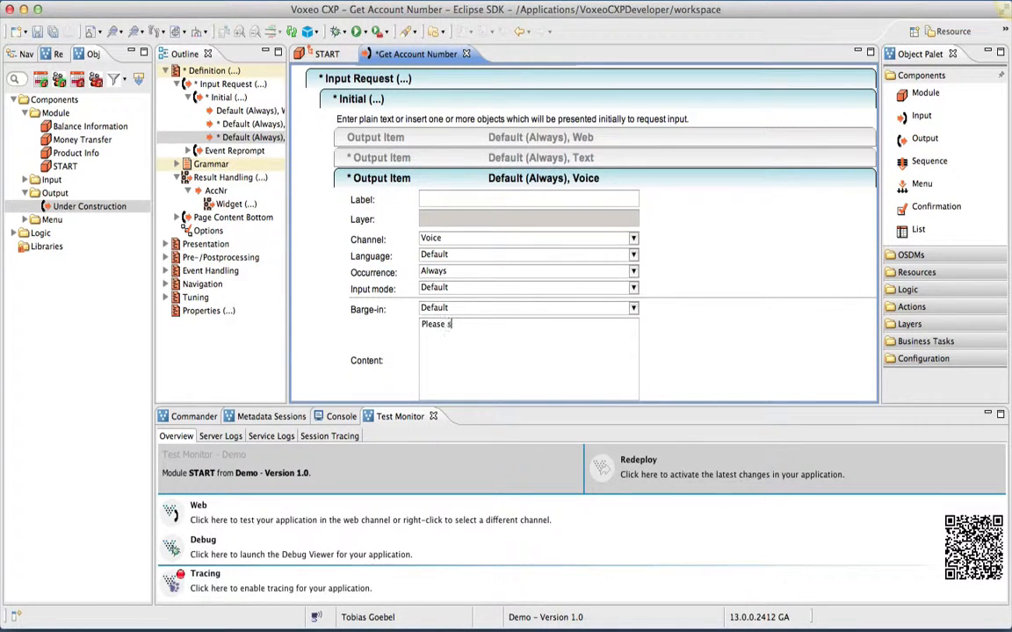
{"action": "type", "text": "ay or enter your 8-digit ac"}
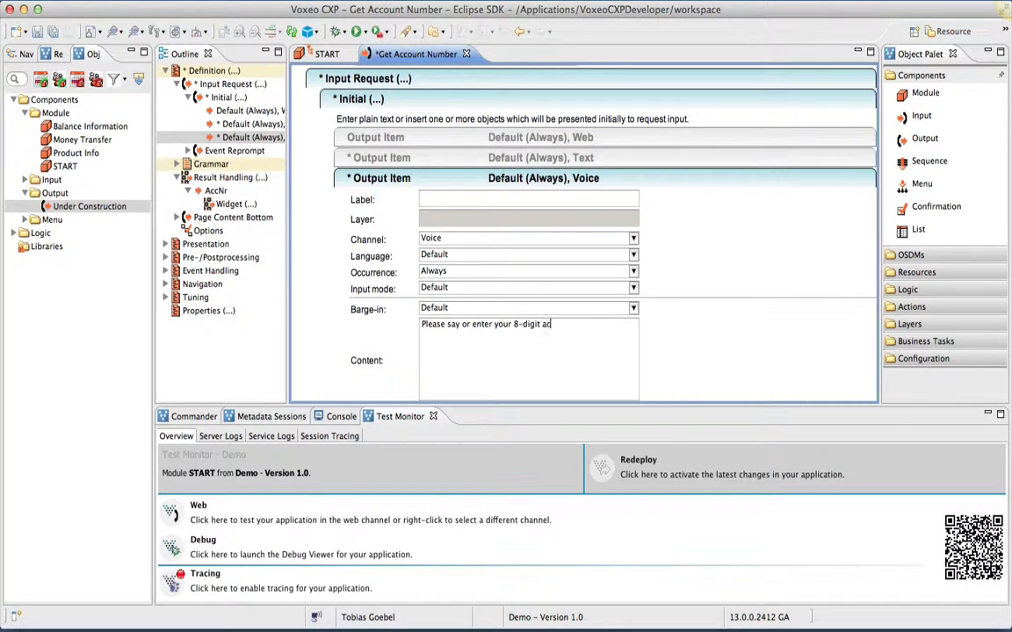
{"action": "type", "text": "count number."}
{"action": "left_click", "coordinate": [431, 179]}
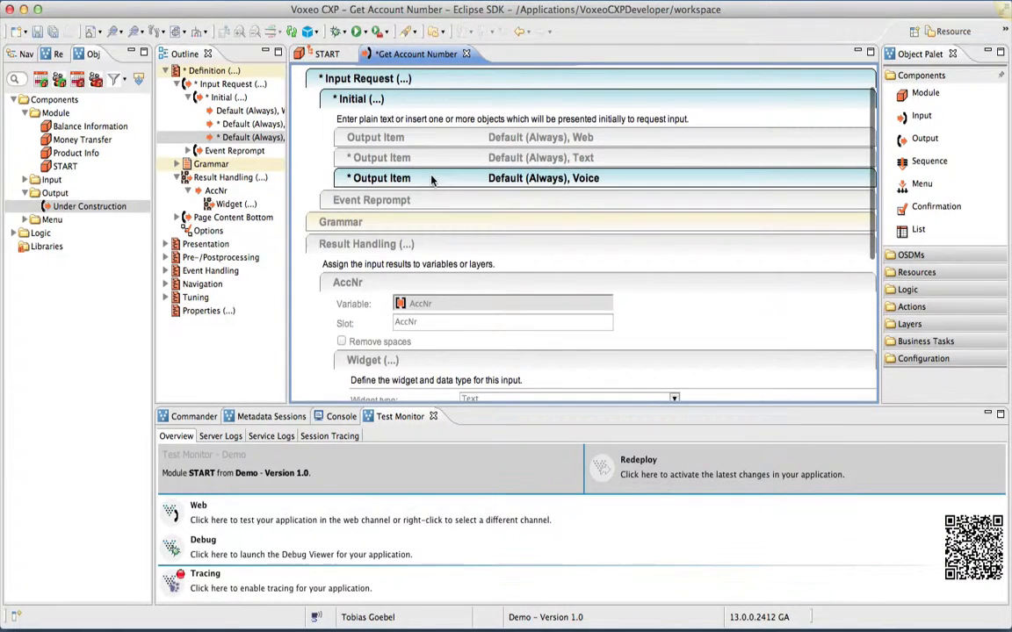
- Set the grammar item's channel to Voice and define its Voice/Text grammar as digits?length=8 with type Built-in, copying the grammar text
{"action": "left_click", "coordinate": [418, 225]}
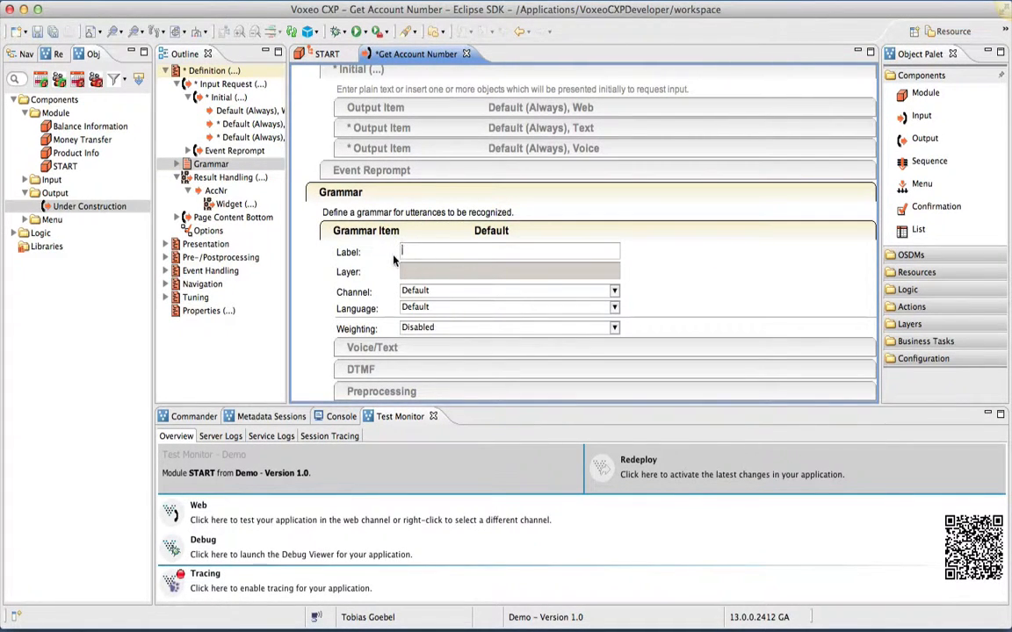
{"action": "left_click", "coordinate": [609, 289]}
{"action": "left_click", "coordinate": [420, 315]}
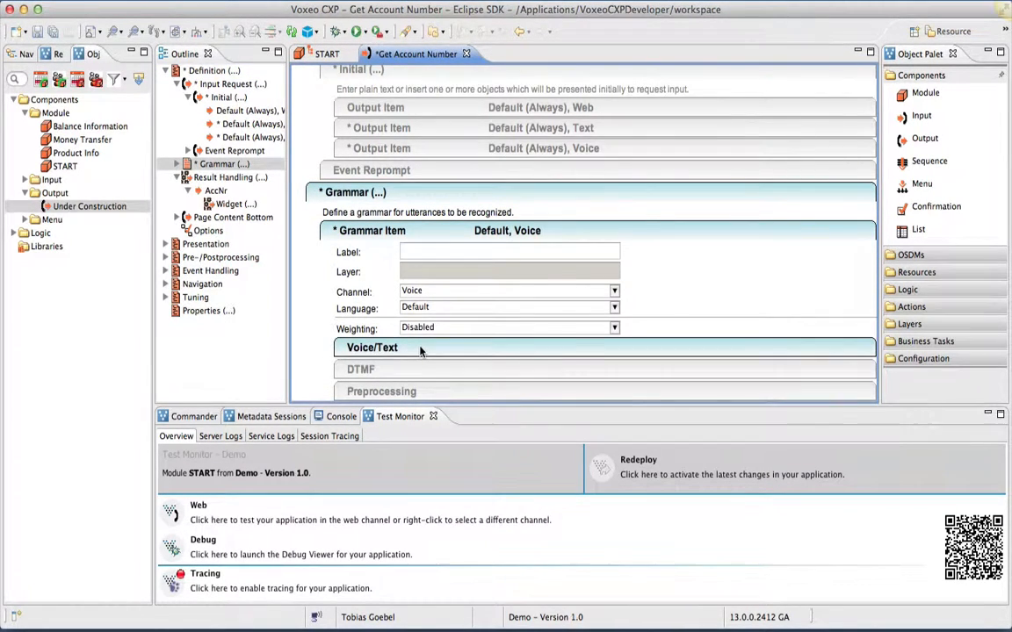
{"action": "left_click", "coordinate": [420, 350]}
{"action": "type", "text": "digit"}
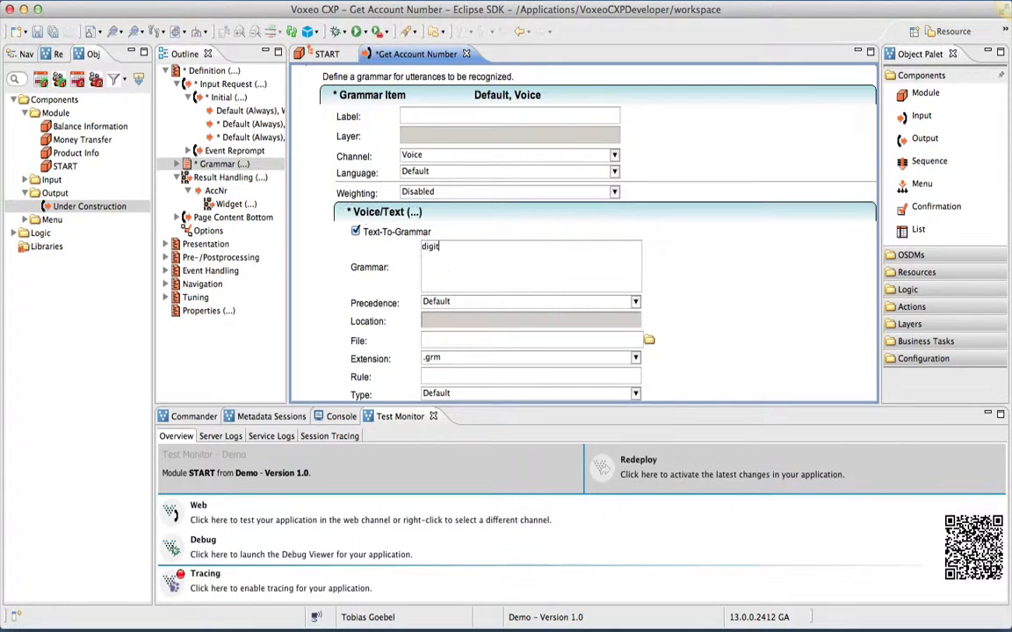
{"action": "type", "text": "s?length=8"}
{"action": "key", "text": "super+a"}
{"action": "key", "text": "super+c"}
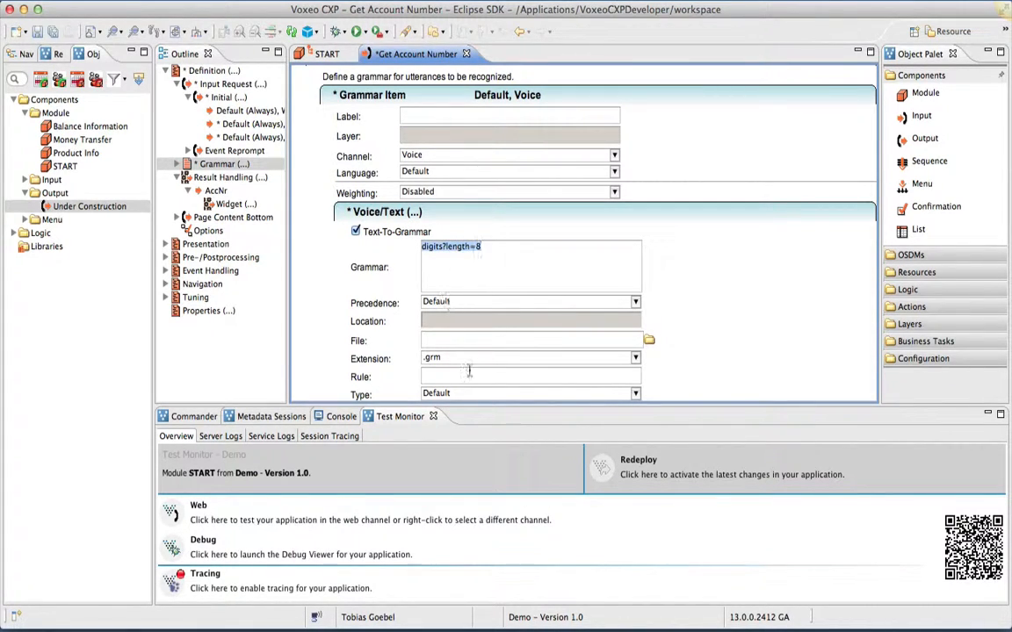
{"action": "left_click", "coordinate": [636, 395]}
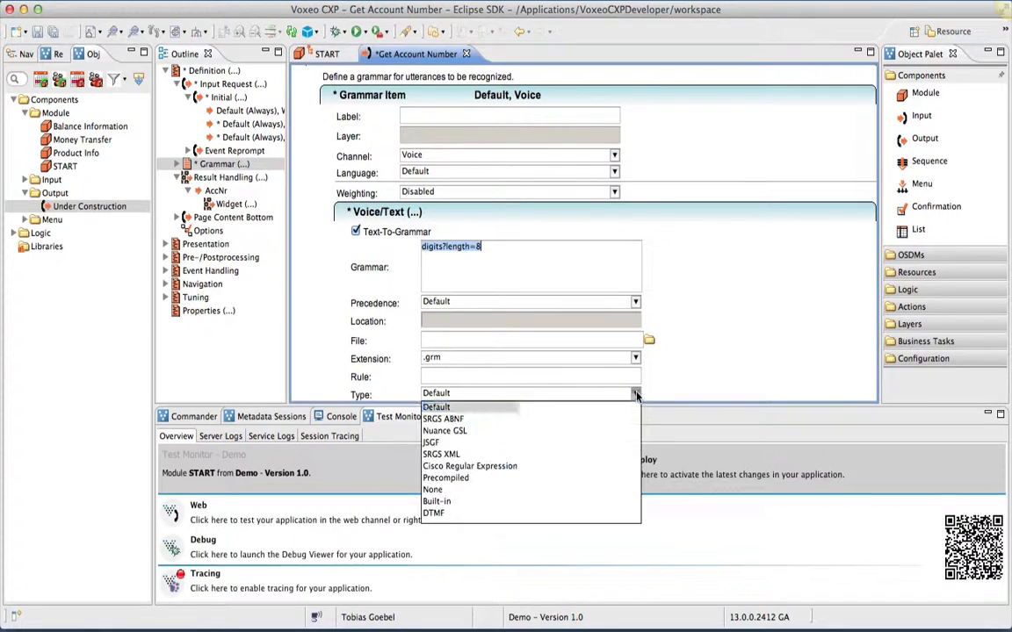
{"action": "left_click", "coordinate": [458, 502]}
{"action": "left_click", "coordinate": [448, 212]}
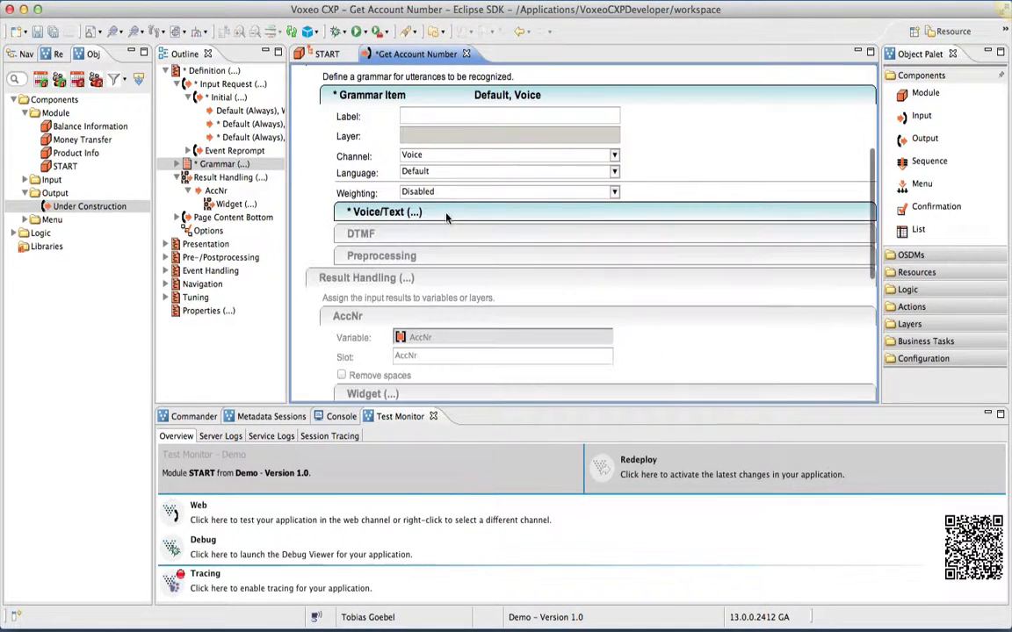
- Define the Voice grammar item's DTMF grammar as digits?length=8, pasted from the copied text, with type Built-in
{"action": "left_click", "coordinate": [406, 230]}
{"action": "left_click", "coordinate": [457, 265]}
{"action": "key", "text": "super+v"}
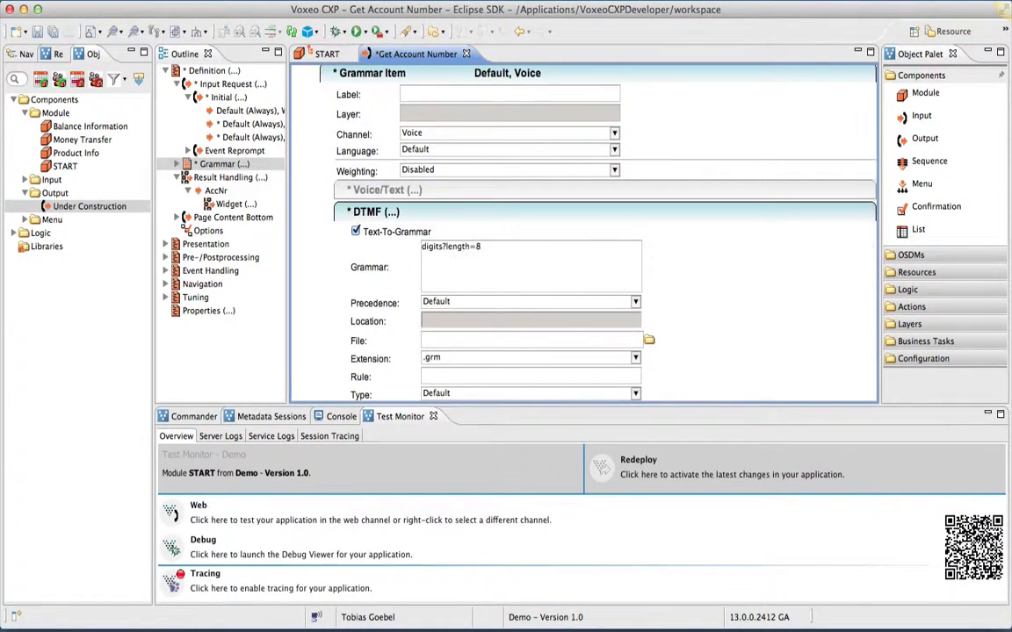
{"action": "left_click", "coordinate": [469, 393]}
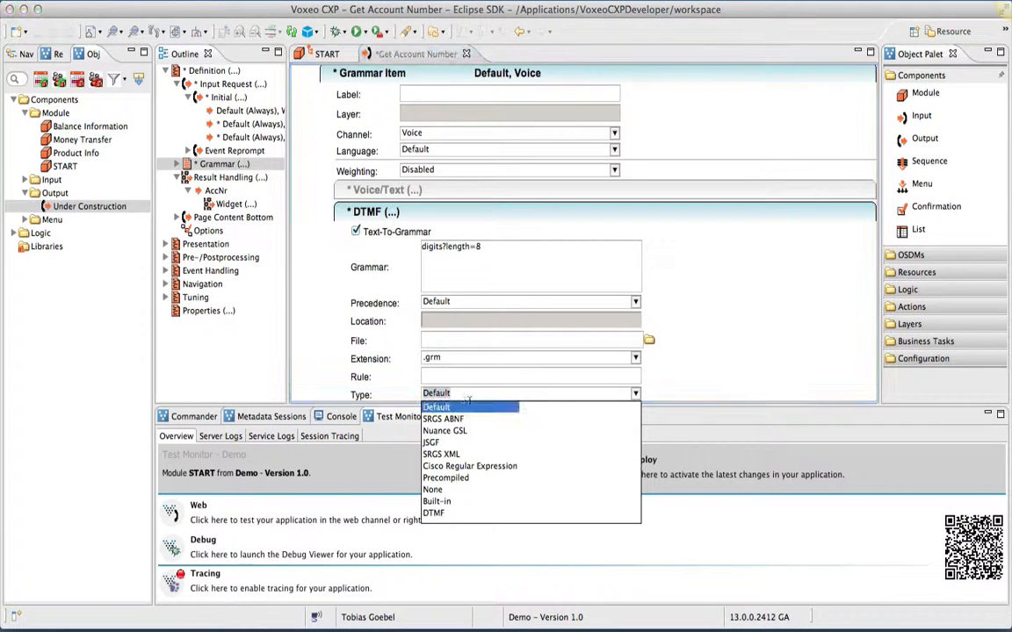
{"action": "left_click", "coordinate": [454, 501]}
{"action": "left_click", "coordinate": [432, 215]}
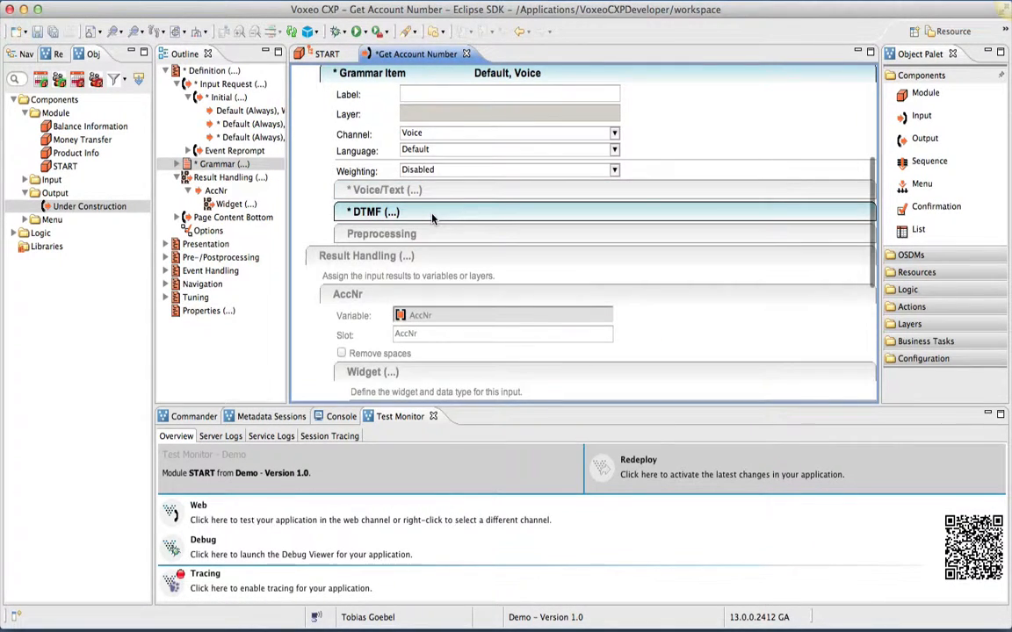
- Add another grammar item to Get Account Number and set its channel to Text
{"action": "scroll", "coordinate": [331, 179], "scroll_direction": "up", "scroll_amount": 1}
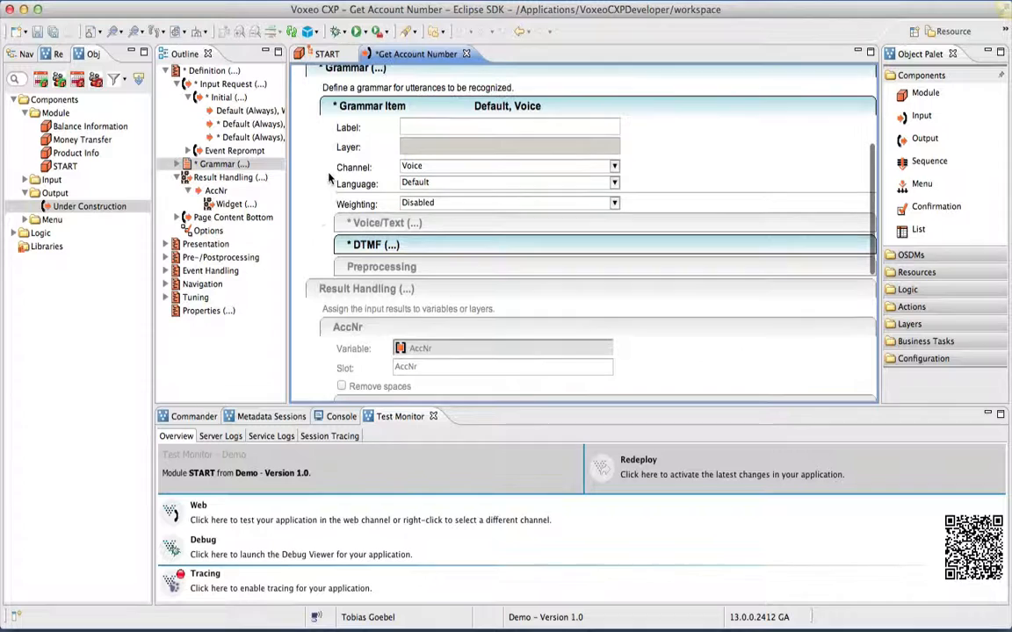
{"action": "right_click", "coordinate": [376, 106]}
{"action": "left_click", "coordinate": [406, 111]}
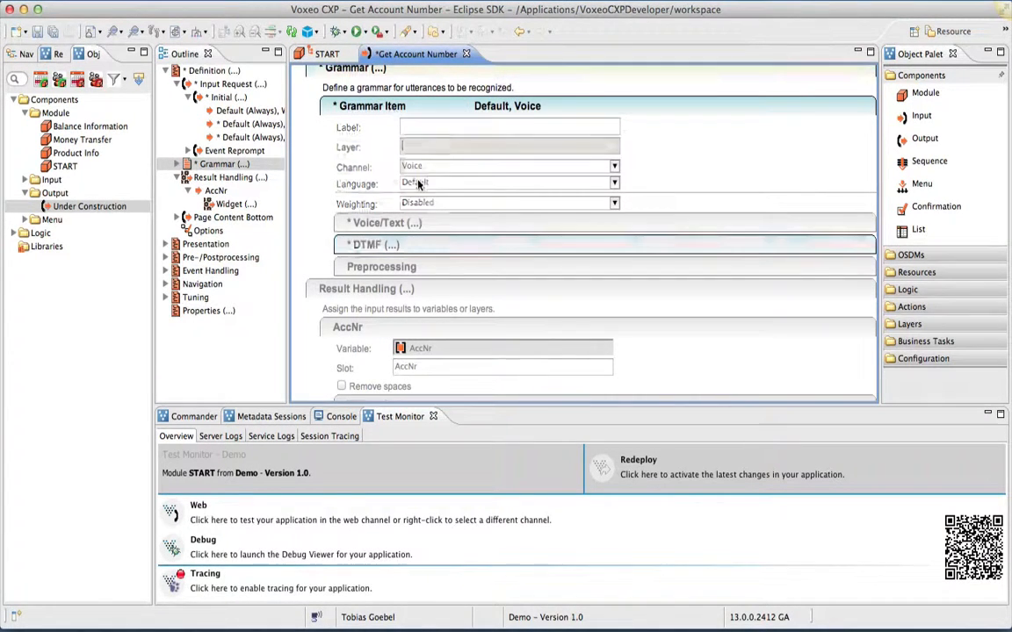
{"action": "left_click", "coordinate": [614, 186]}
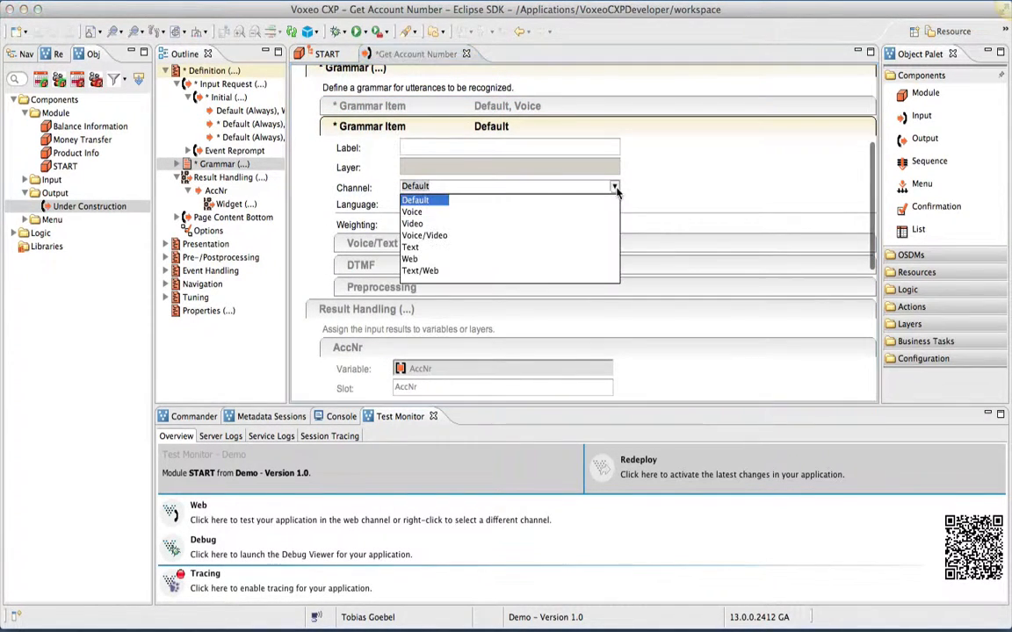
{"action": "left_click", "coordinate": [410, 247]}
- Enter "regex:[0-9]{8};regex" as the Text item's Voice/Text grammar, and save and close Get Account Number
{"action": "left_click", "coordinate": [444, 243]}
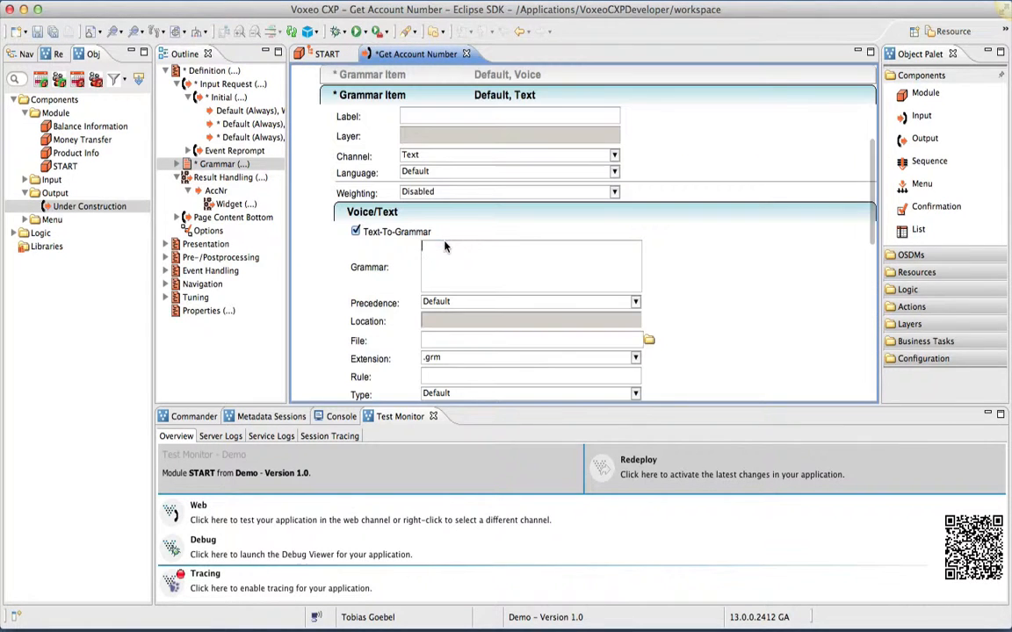
{"action": "type", "text": "regex"}
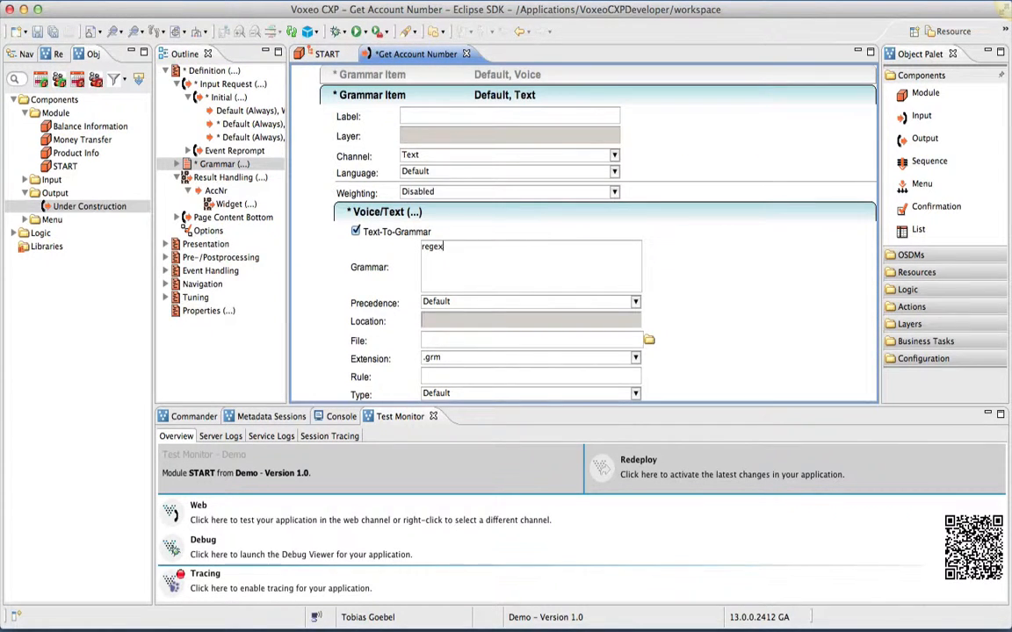
{"action": "type", "text": ":[0-9]{8};regex"}
{"action": "left_click", "coordinate": [448, 213]}
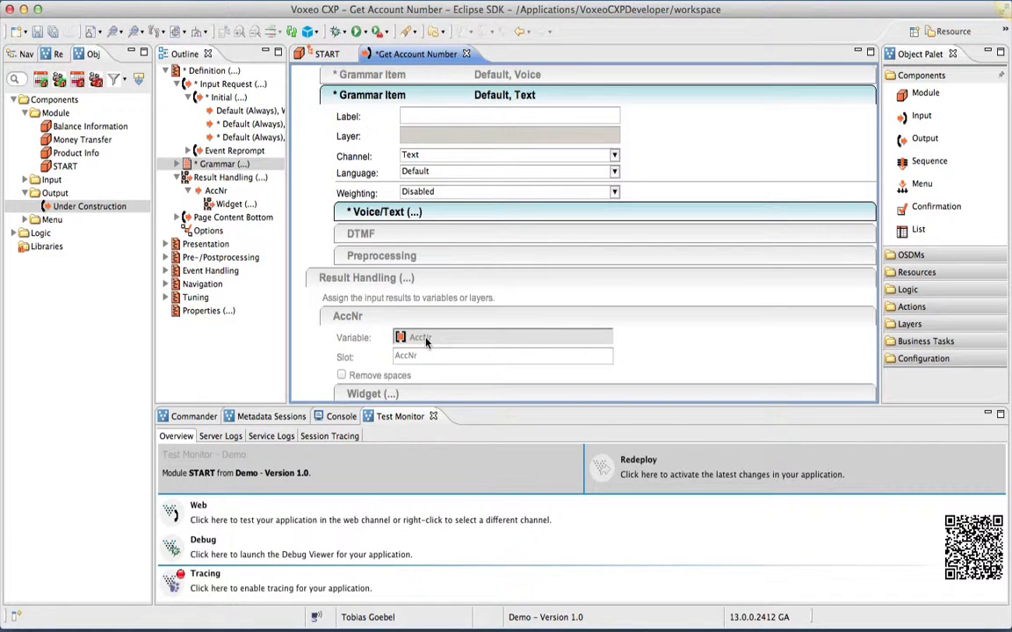
{"action": "key", "text": "super+s"}
{"action": "key", "text": "super+w"}
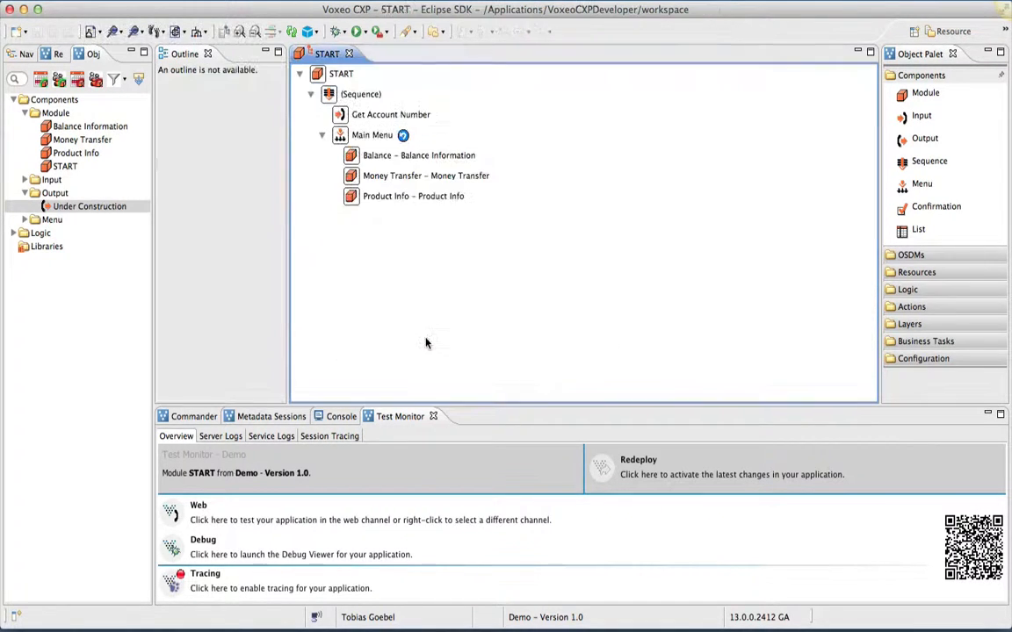
- Open Main Menu and set the channel of the Balance menu item's output item to Default
{"action": "left_click", "coordinate": [374, 136]}
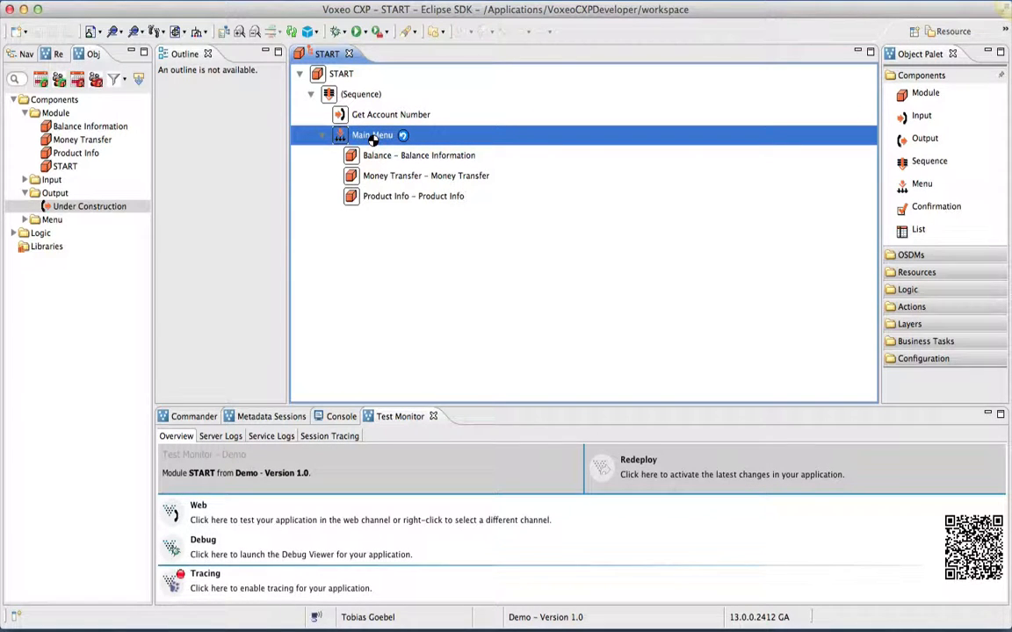
{"action": "double_click", "coordinate": [372, 137]}
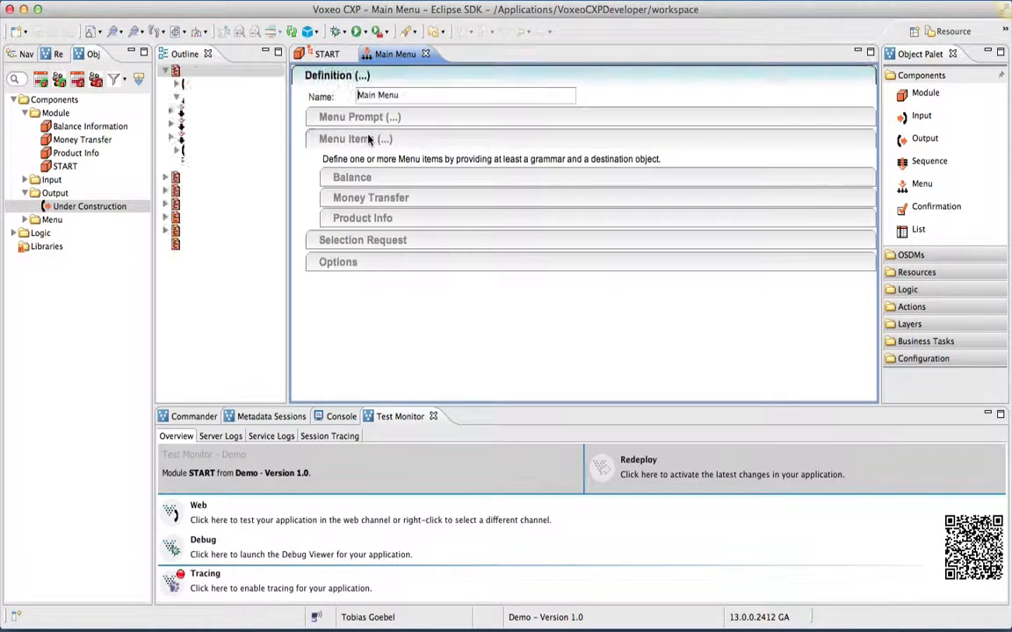
{"action": "left_click", "coordinate": [398, 180]}
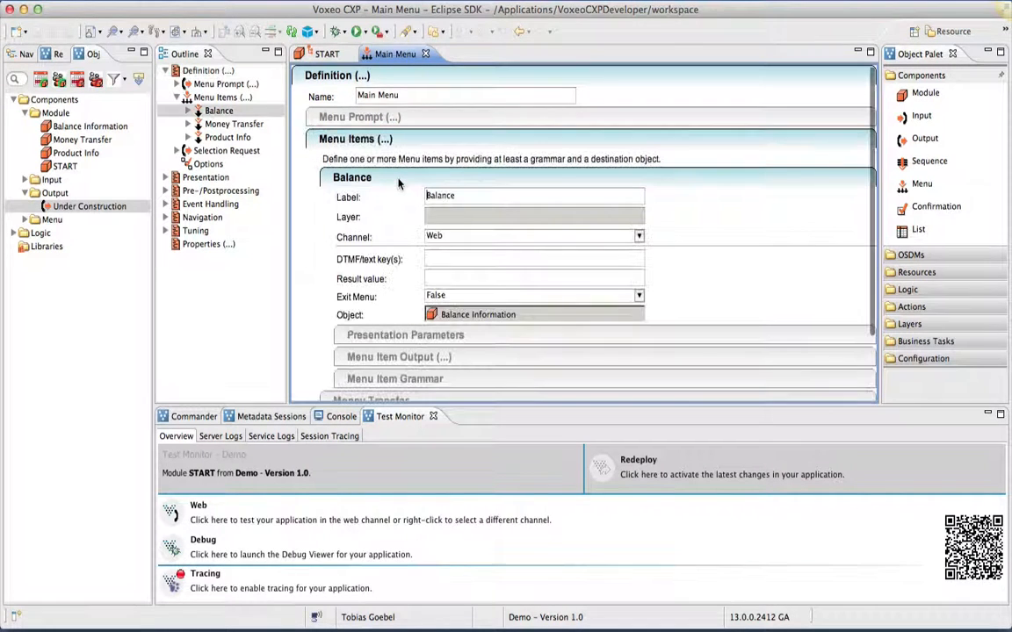
{"action": "left_click", "coordinate": [443, 359]}
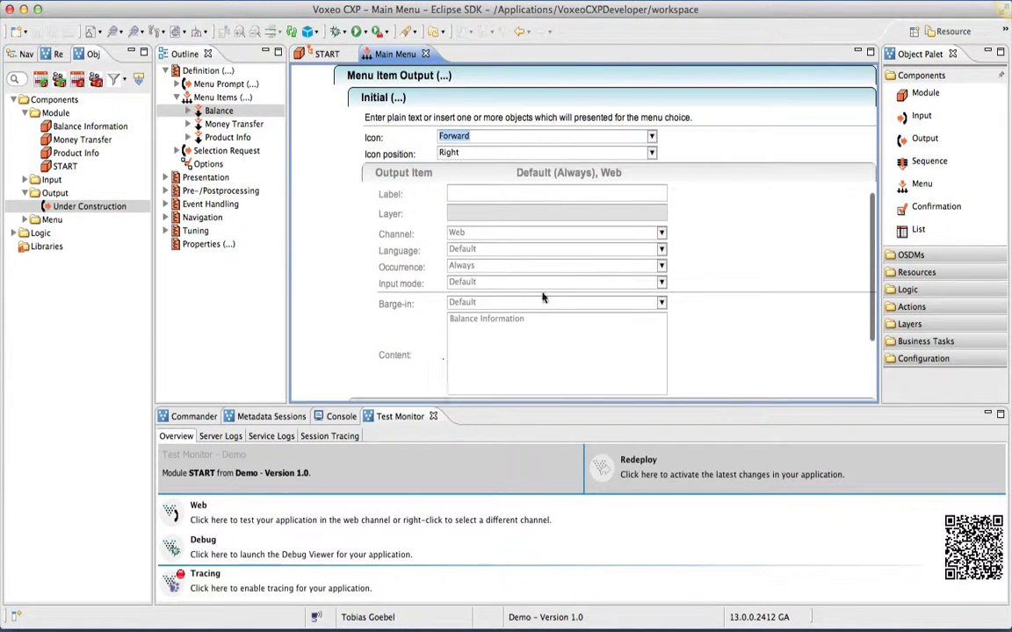
{"action": "left_click", "coordinate": [662, 233]}
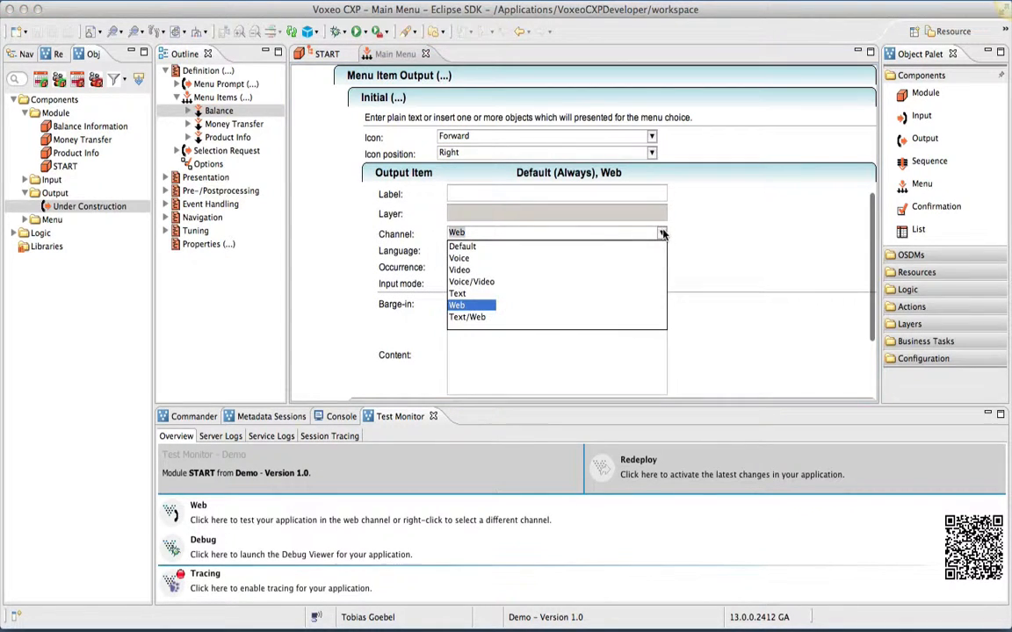
{"action": "left_click", "coordinate": [465, 247]}
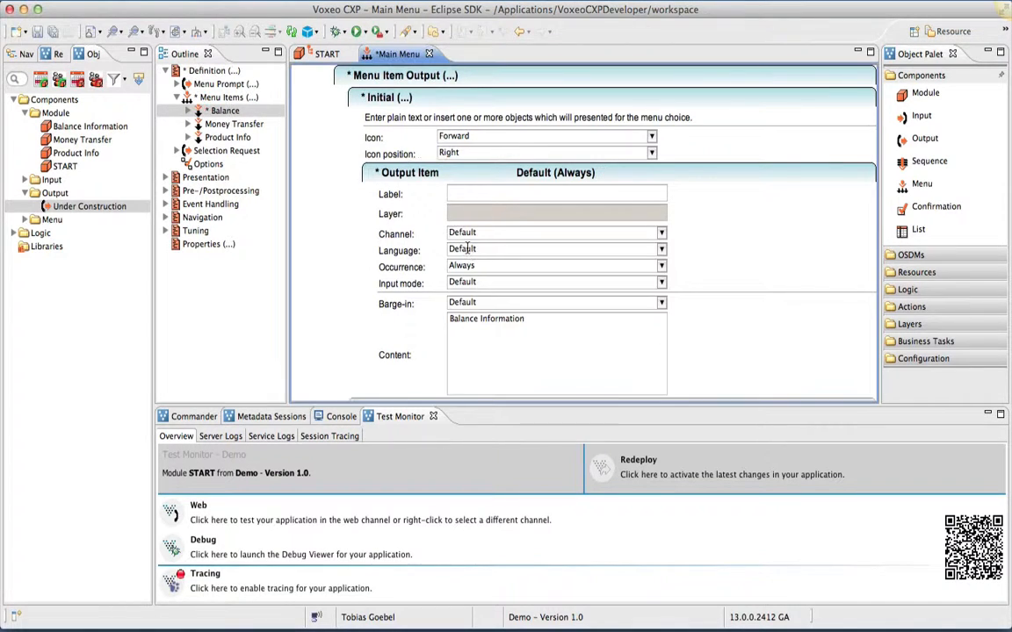
{"action": "left_click", "coordinate": [463, 174]}
- Set the channel of the Money Transfer menu item's output item to Default
{"action": "left_click", "coordinate": [430, 323]}
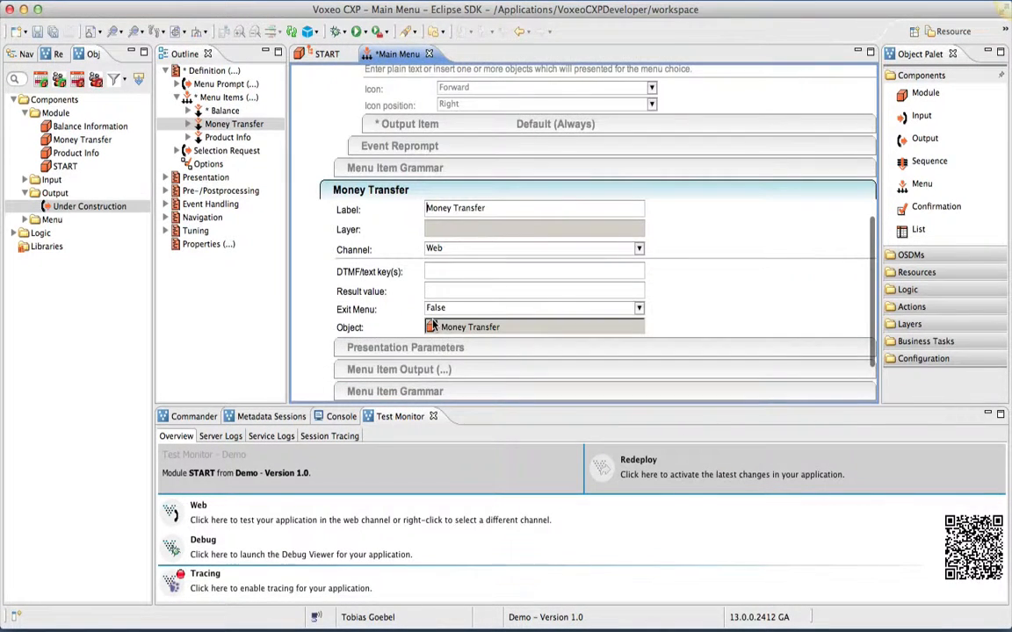
{"action": "left_click", "coordinate": [460, 369]}
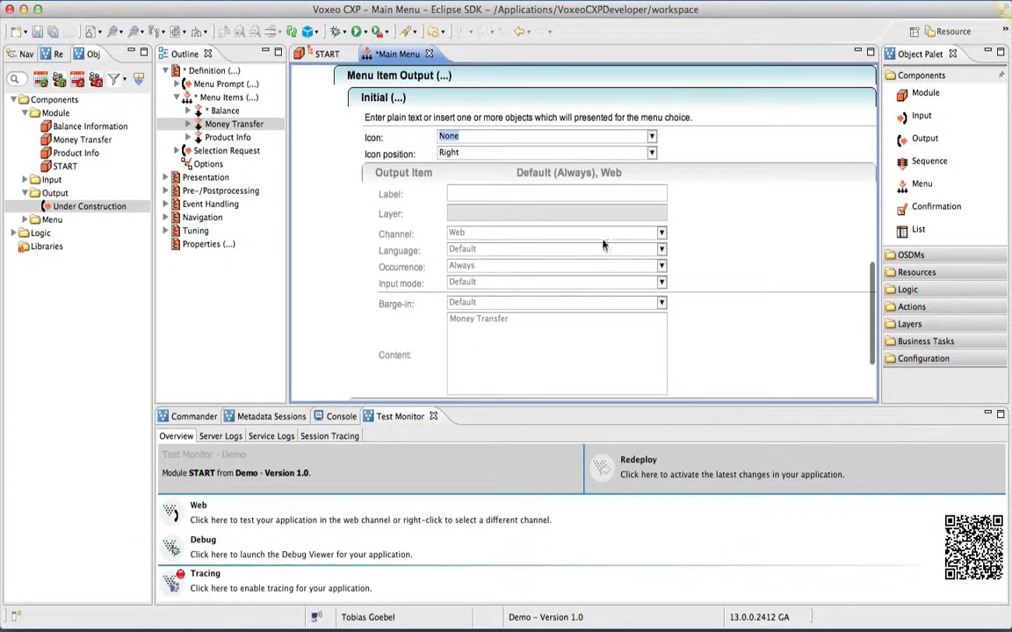
{"action": "left_click", "coordinate": [665, 235]}
{"action": "left_click", "coordinate": [413, 221]}
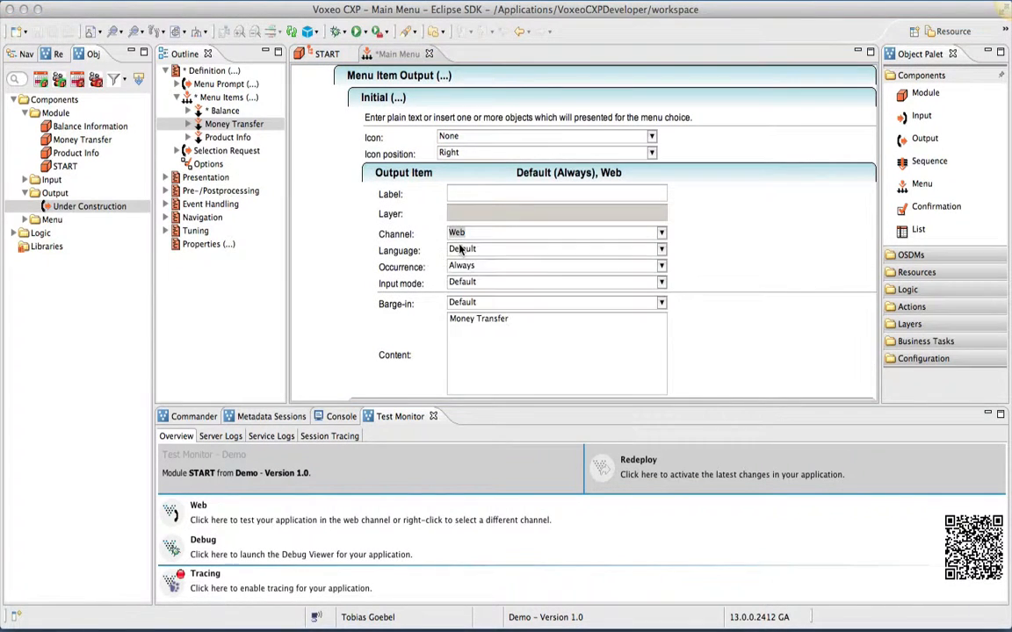
{"action": "left_click", "coordinate": [377, 168]}
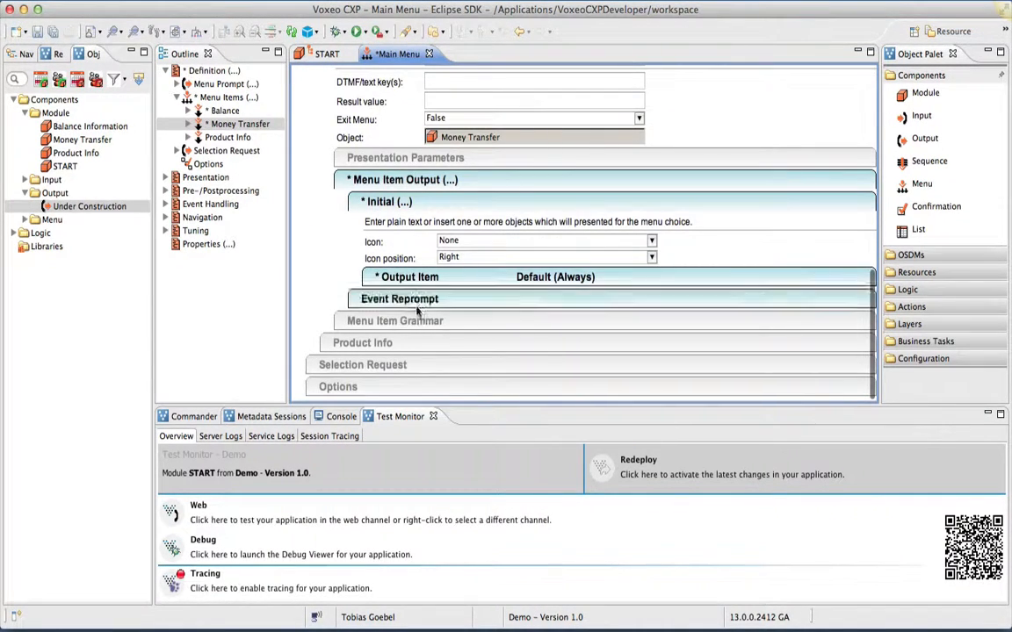
- Set the channel of the Product Info menu item's output item to Default
{"action": "left_click", "coordinate": [386, 343]}
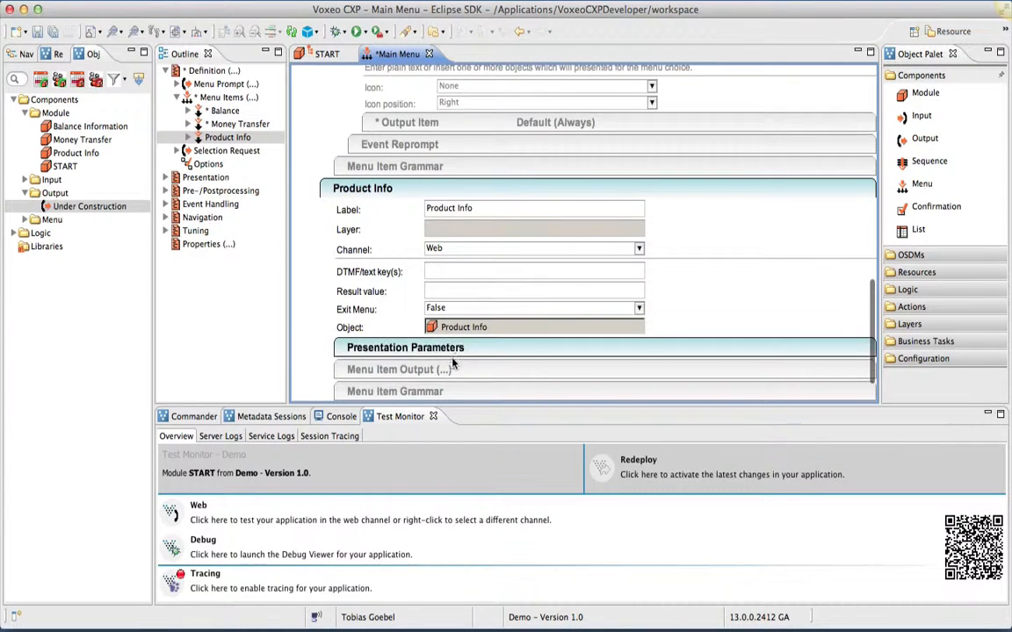
{"action": "left_click", "coordinate": [453, 371]}
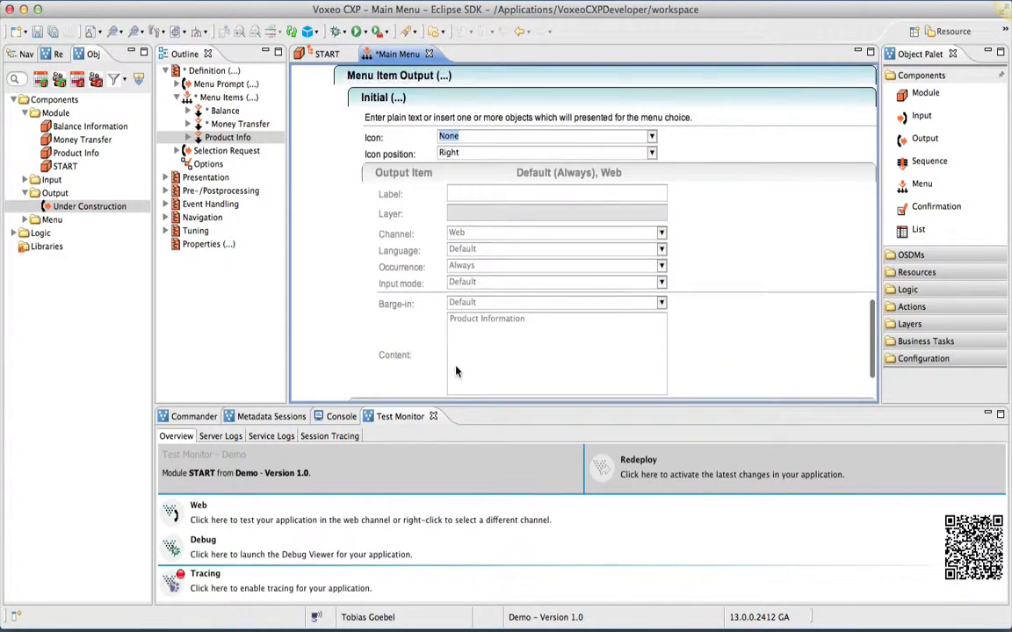
{"action": "left_click", "coordinate": [661, 234]}
{"action": "left_click", "coordinate": [505, 246]}
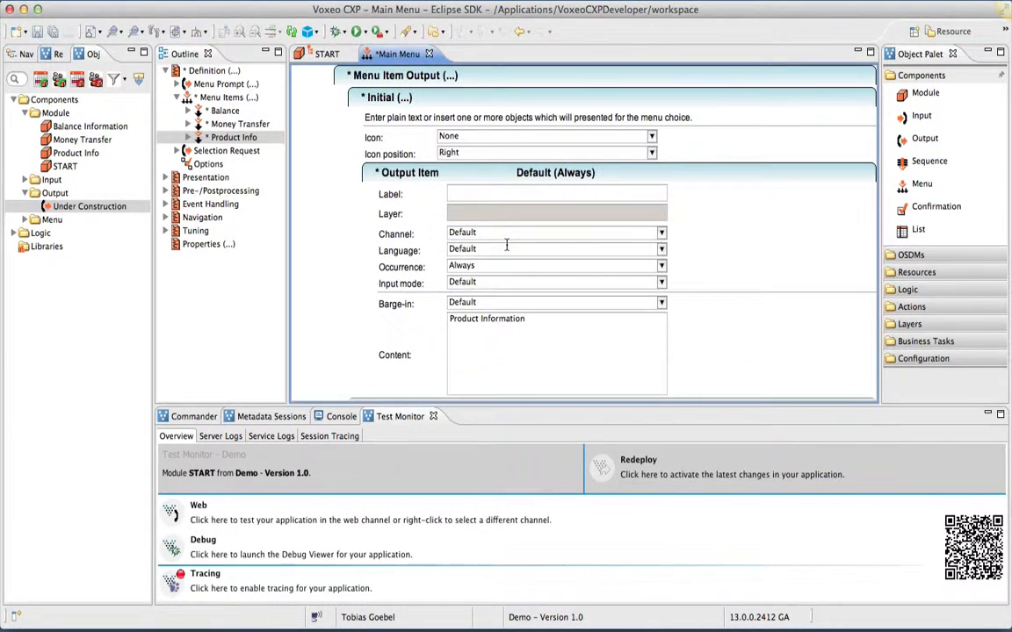
{"action": "left_click", "coordinate": [376, 171]}
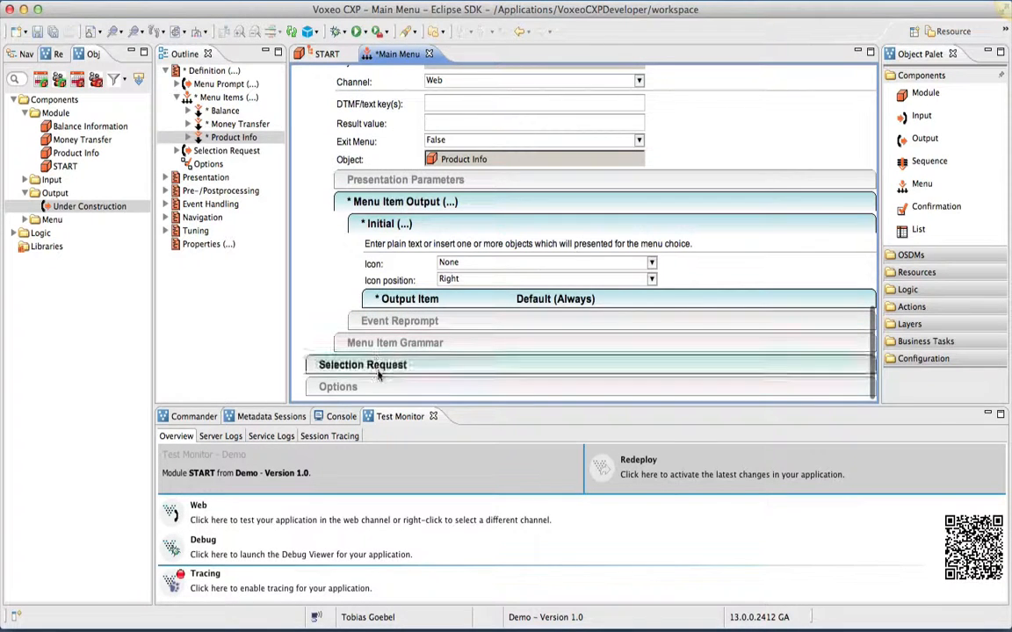
- Set Auto-numbering to Continuous in the Main Menu options, and save and close the menu
{"action": "left_click", "coordinate": [339, 387]}
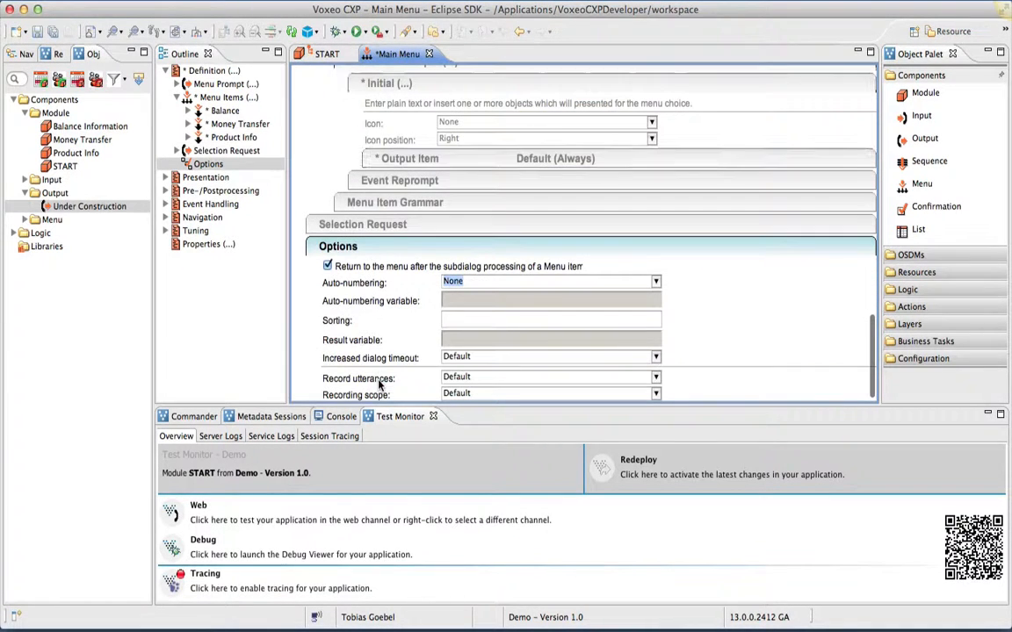
{"action": "left_click", "coordinate": [656, 281]}
{"action": "left_click", "coordinate": [464, 302]}
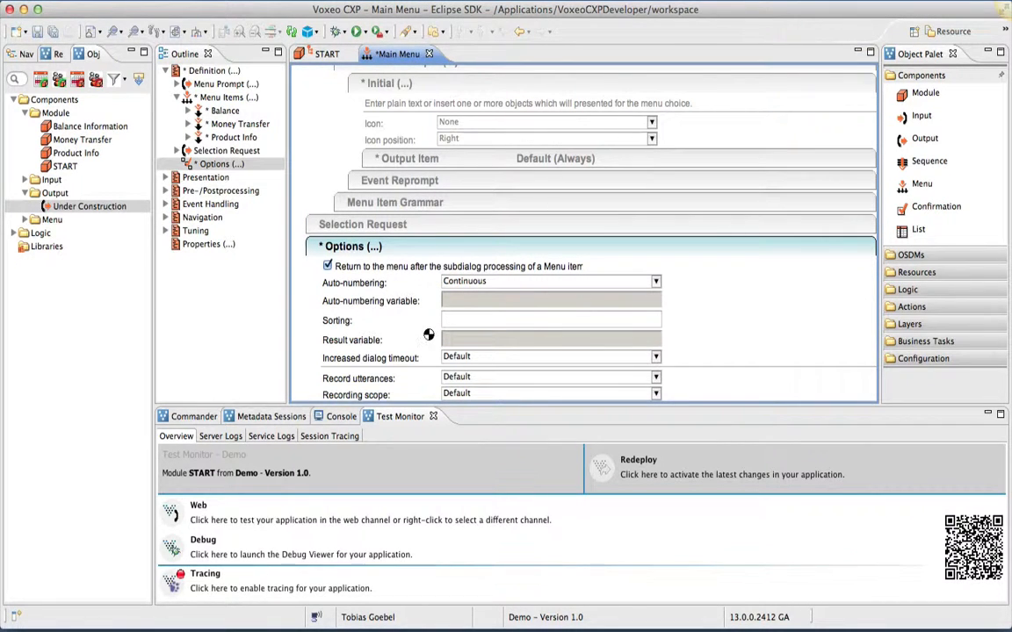
{"action": "key", "text": "super+s"}
{"action": "key", "text": "super+w"}
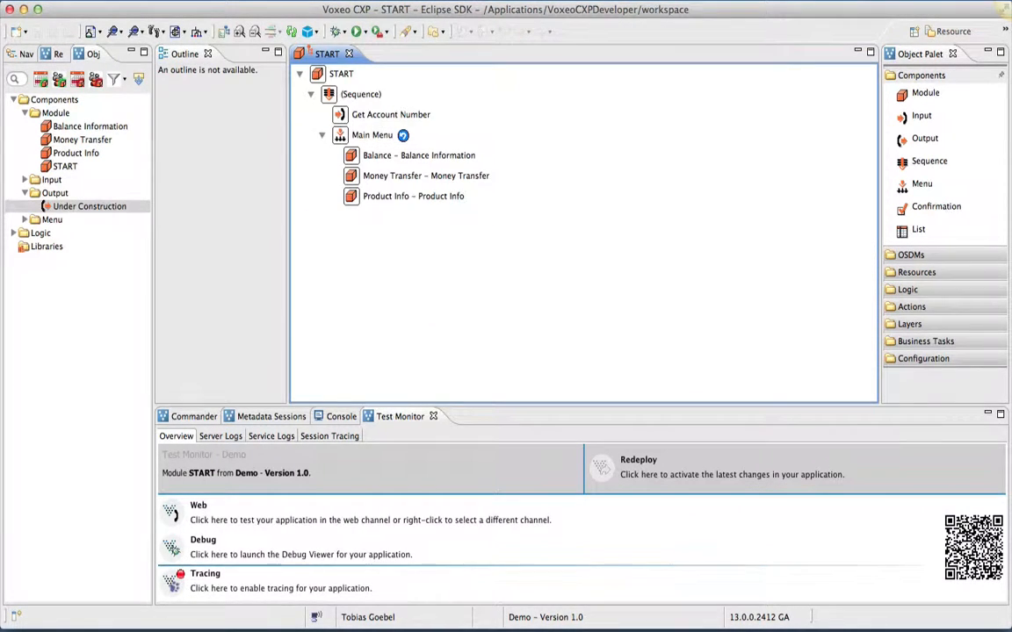
- Add an Output object named "Greet caller" at the start of the START sequence with the content "Welcome to Smart Bank."
{"action": "left_click", "coordinate": [922, 139]}
{"action": "left_click", "coordinate": [417, 111]}
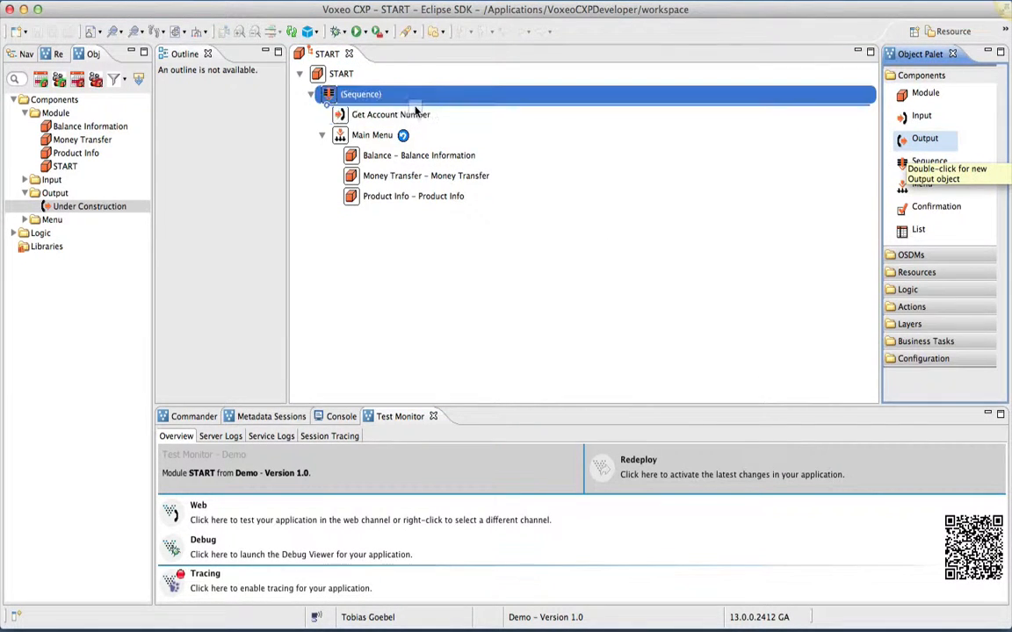
{"action": "left_click", "coordinate": [373, 94]}
{"action": "type", "text": "Gre"}
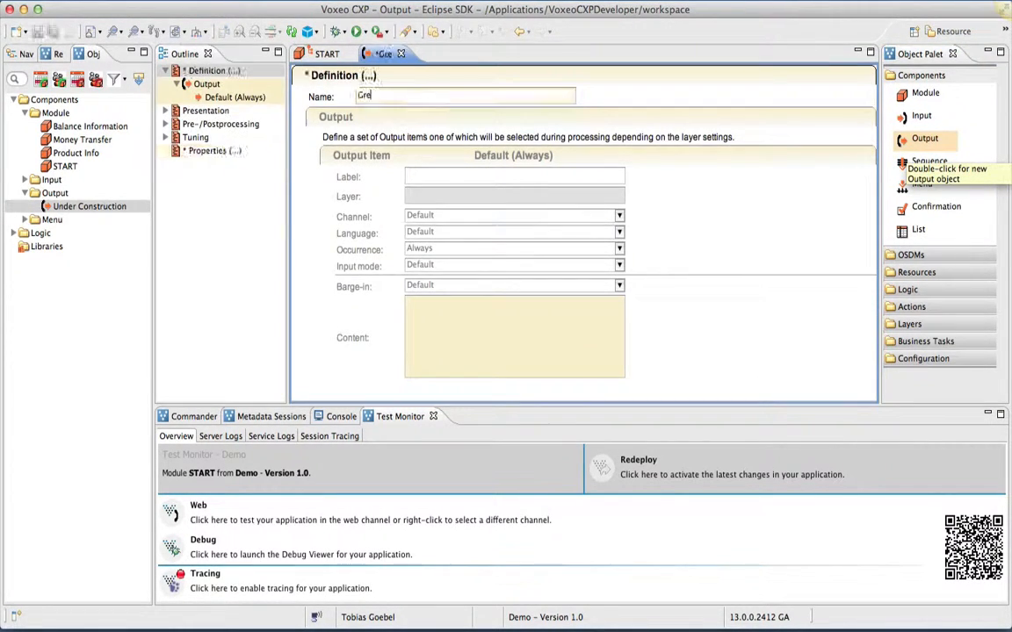
{"action": "type", "text": "et caller"}
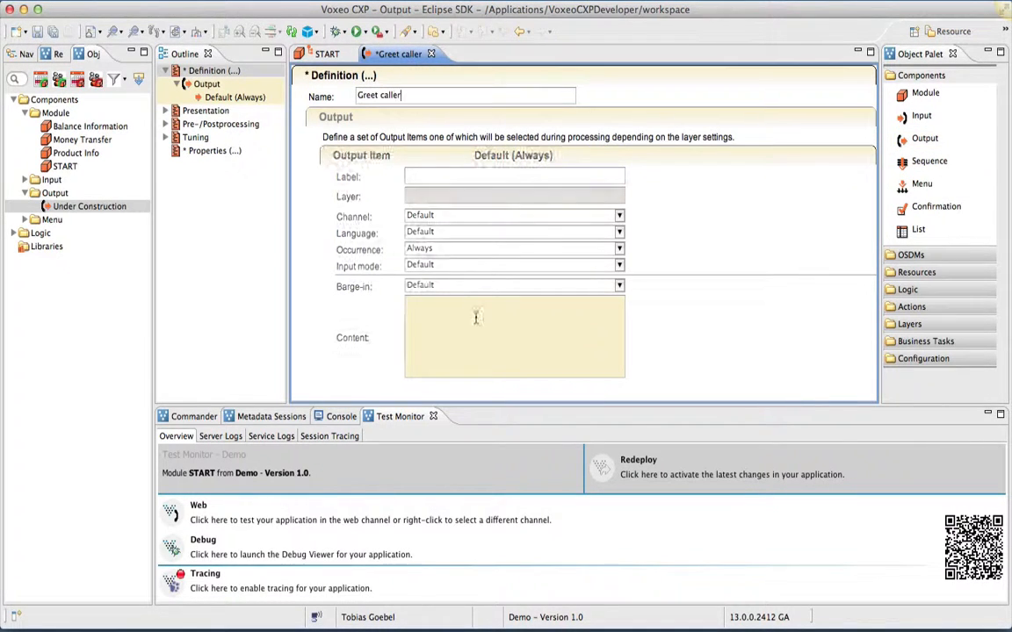
{"action": "left_click", "coordinate": [474, 316]}
{"action": "type", "text": "Welcome to Smar"}
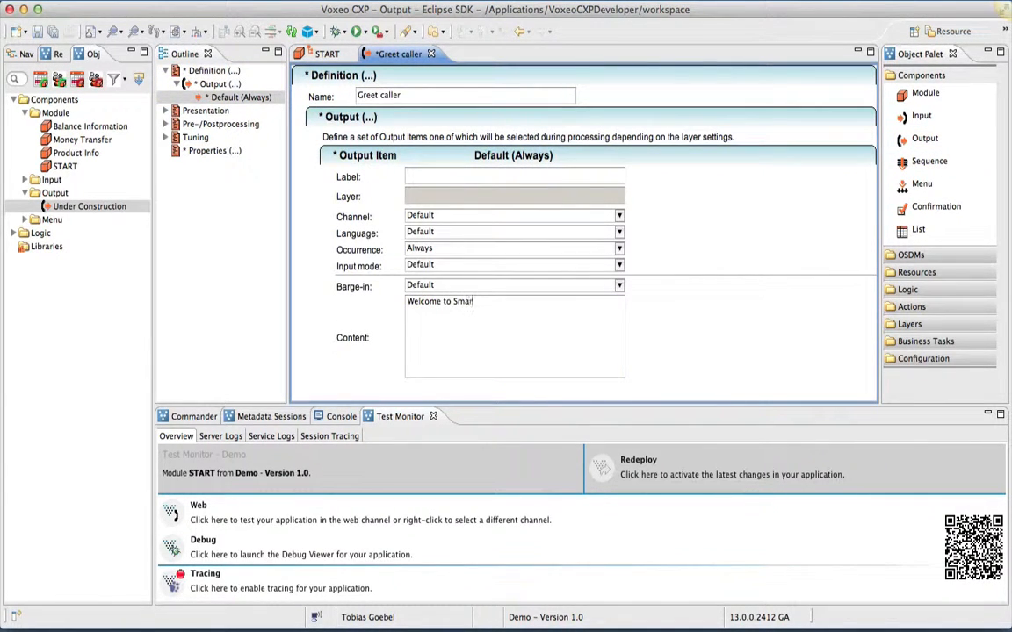
{"action": "type", "text": "t Bank."}
- Add a Channel condition as the precondition of the Greet caller output and describe it as "Channel = voice"
{"action": "left_click", "coordinate": [209, 125]}
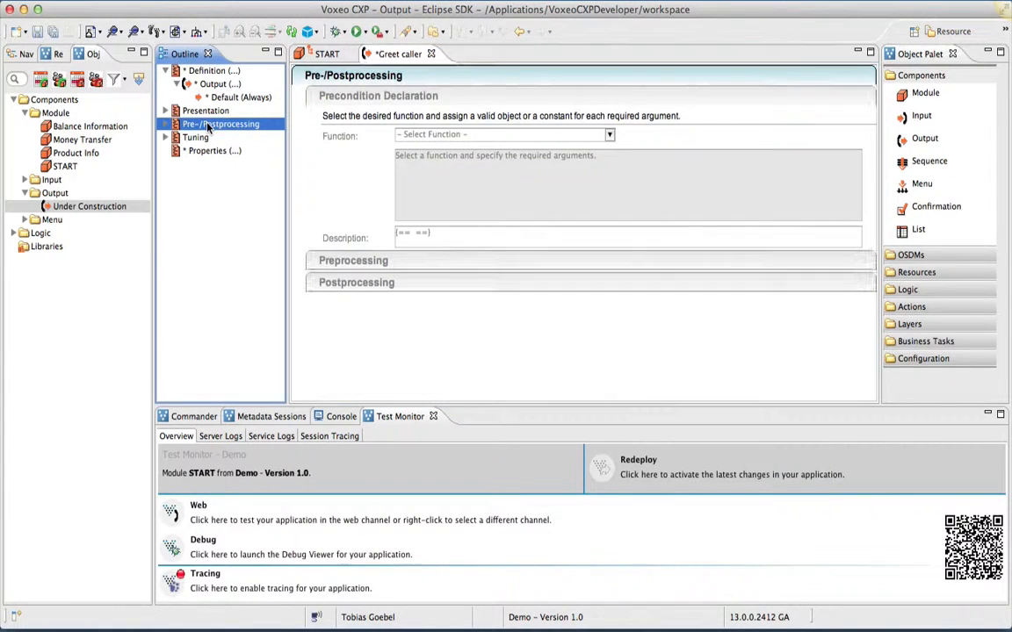
{"action": "left_click", "coordinate": [609, 134]}
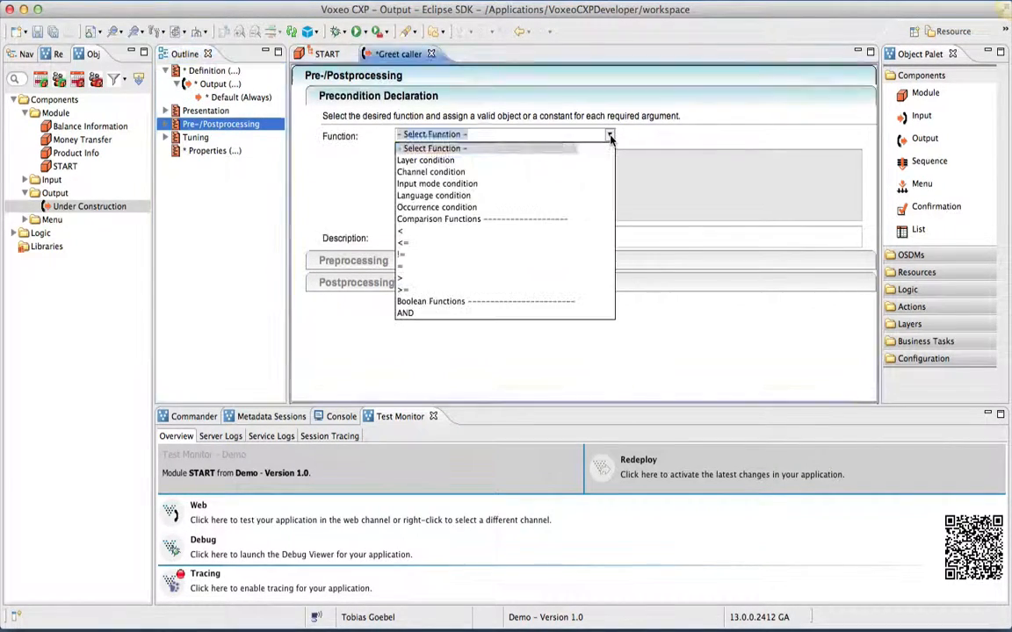
{"action": "left_click", "coordinate": [449, 171]}
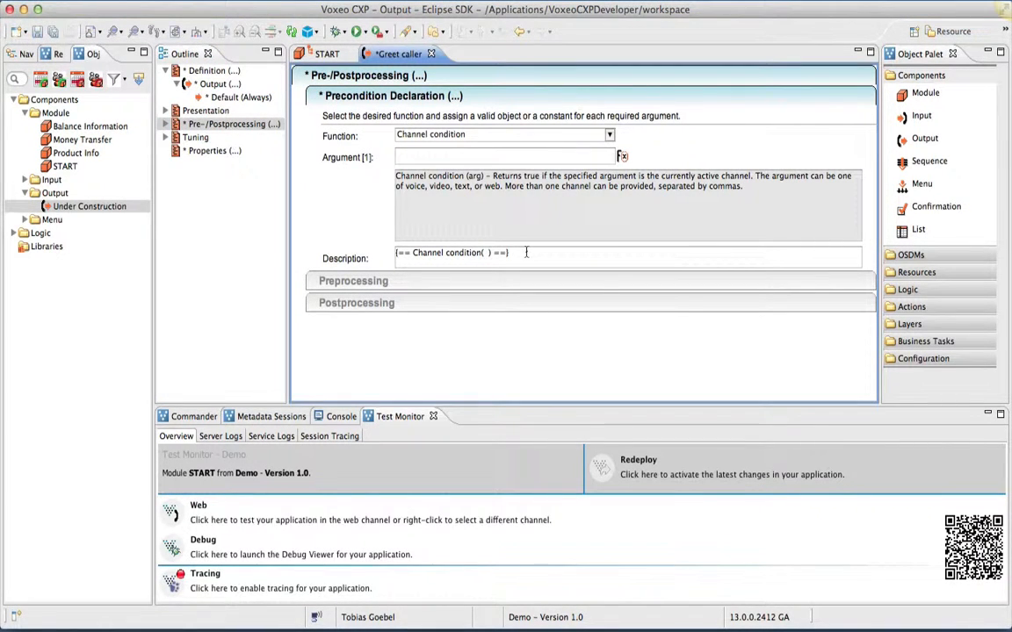
{"action": "left_click_drag", "start_coordinate": [526, 253], "coordinate": [395, 252]}
{"action": "key", "text": "BackSpace"}
{"action": "type", "text": "Channe"}
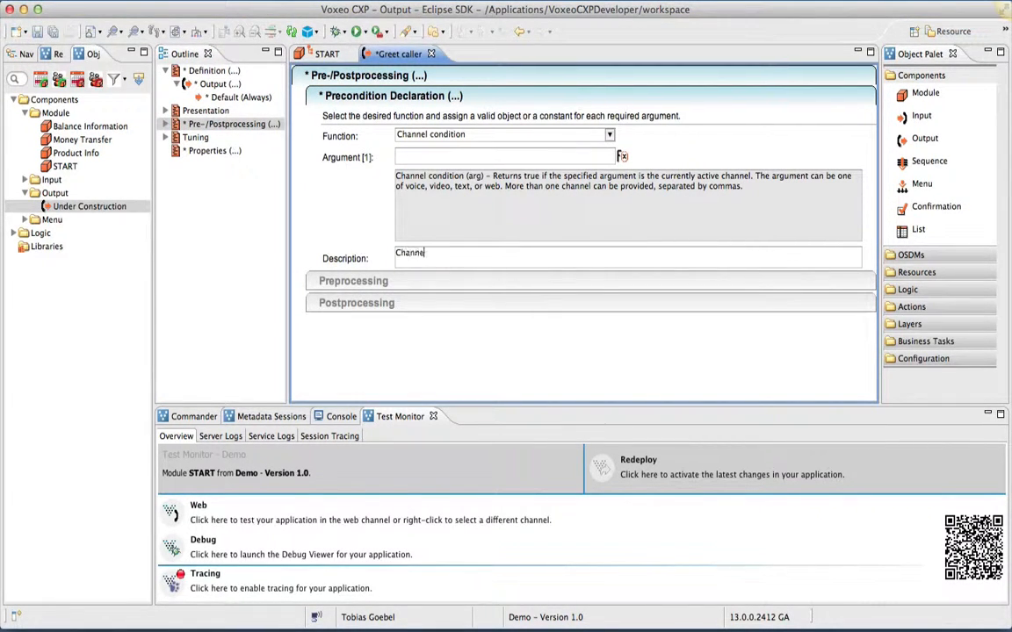
{"action": "type", "text": "l = voice"}
- Set the Channel condition's argument to voice, and save and close the Greet caller output
{"action": "left_click", "coordinate": [416, 157]}
{"action": "type", "text": "voice"}
{"action": "key", "text": "super+s"}
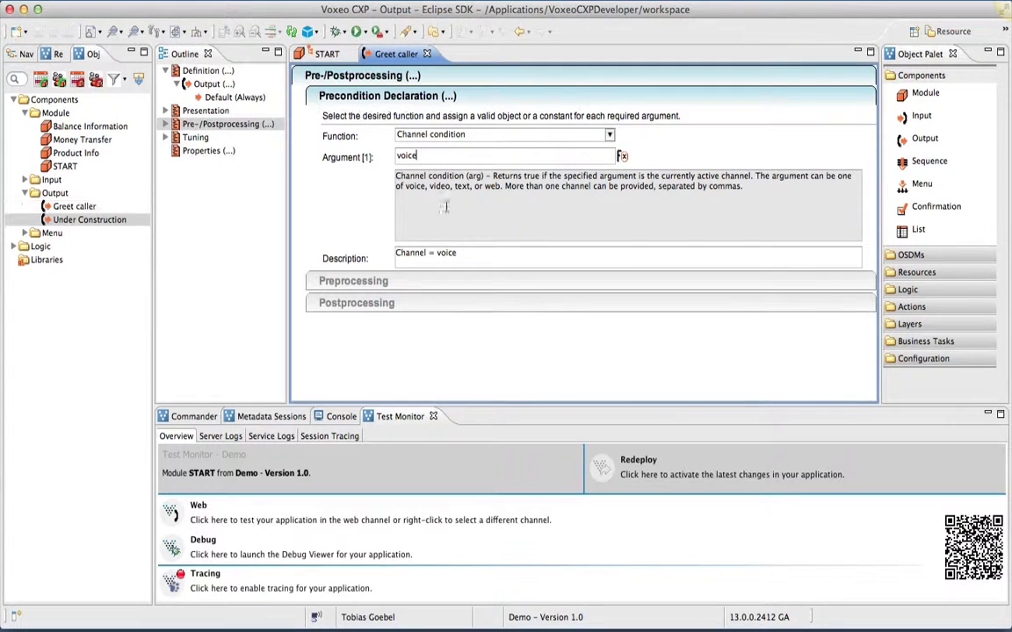
{"action": "key", "text": "super+w"}
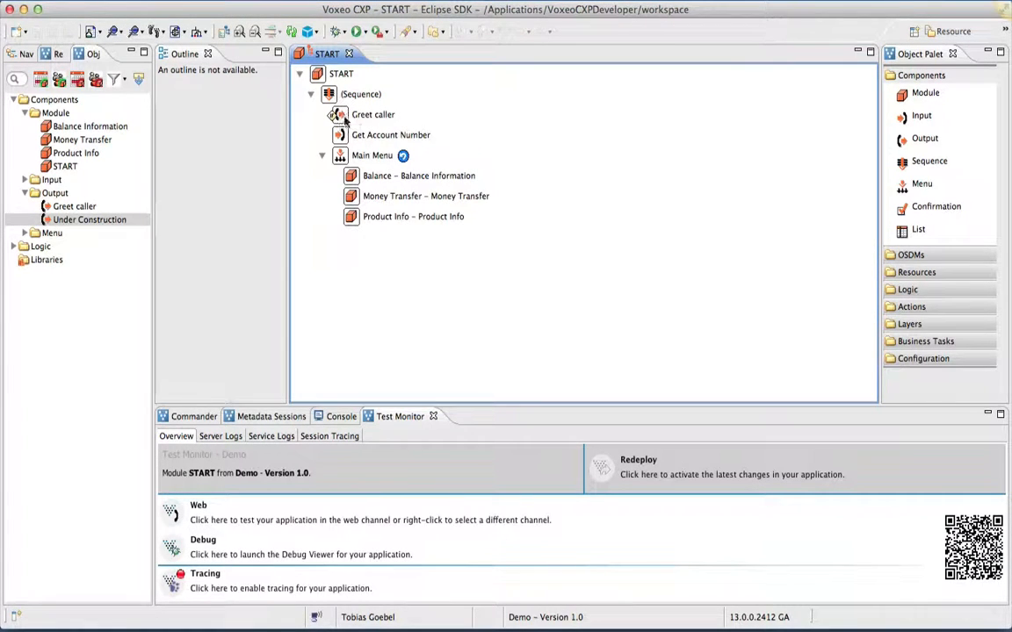
{"action": "mouse_move", "coordinate": [336, 119]}
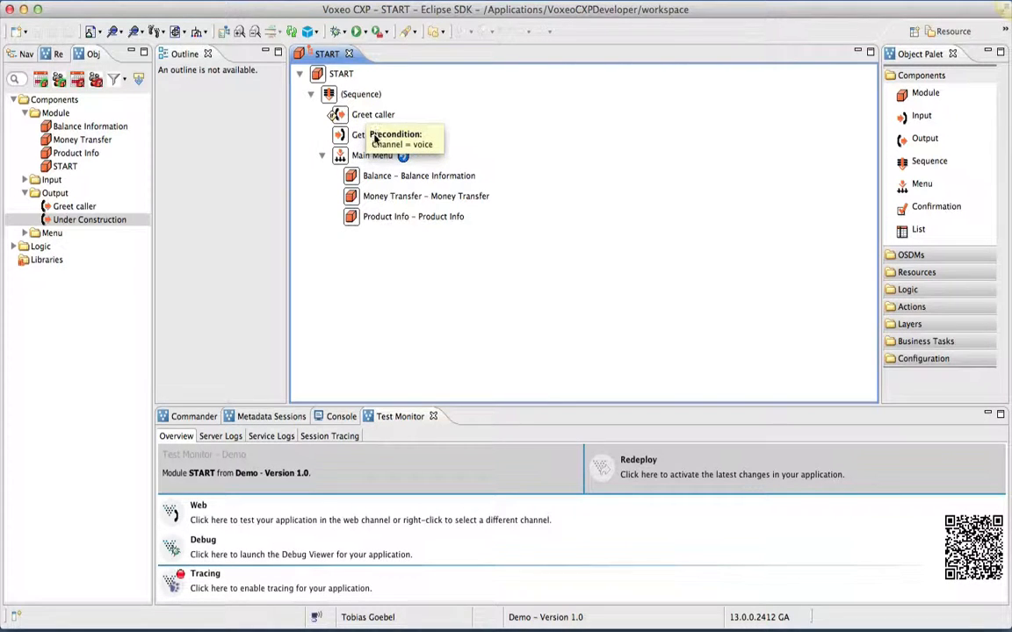
- Deploy the application from the START module to the existing Demo service
{"action": "left_click", "coordinate": [330, 73]}
{"action": "right_click", "coordinate": [341, 80]}
{"action": "mouse_move", "coordinate": [392, 237]}
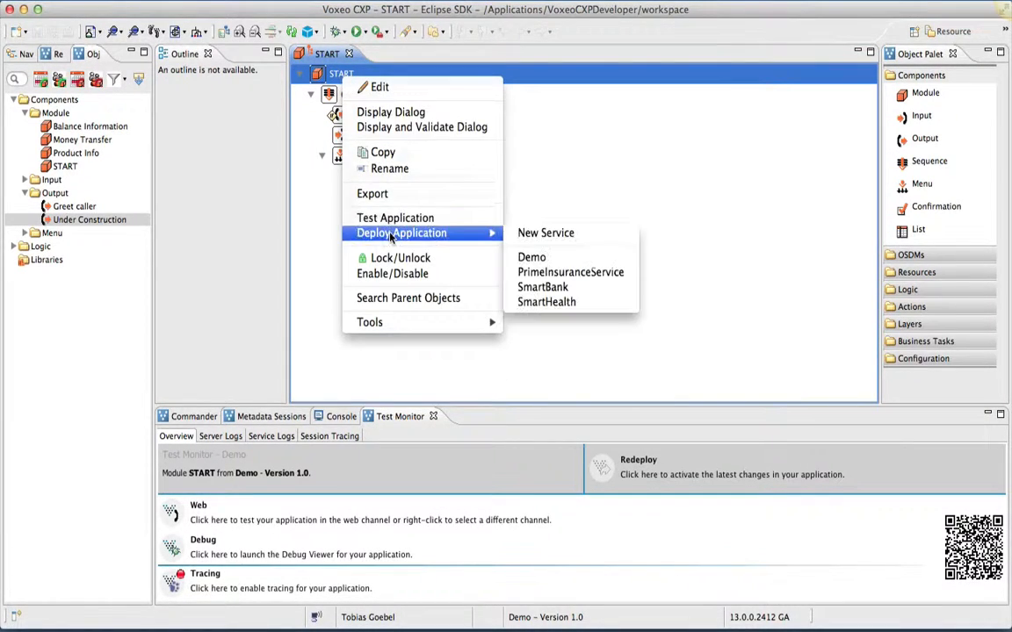
{"action": "left_click", "coordinate": [520, 258]}
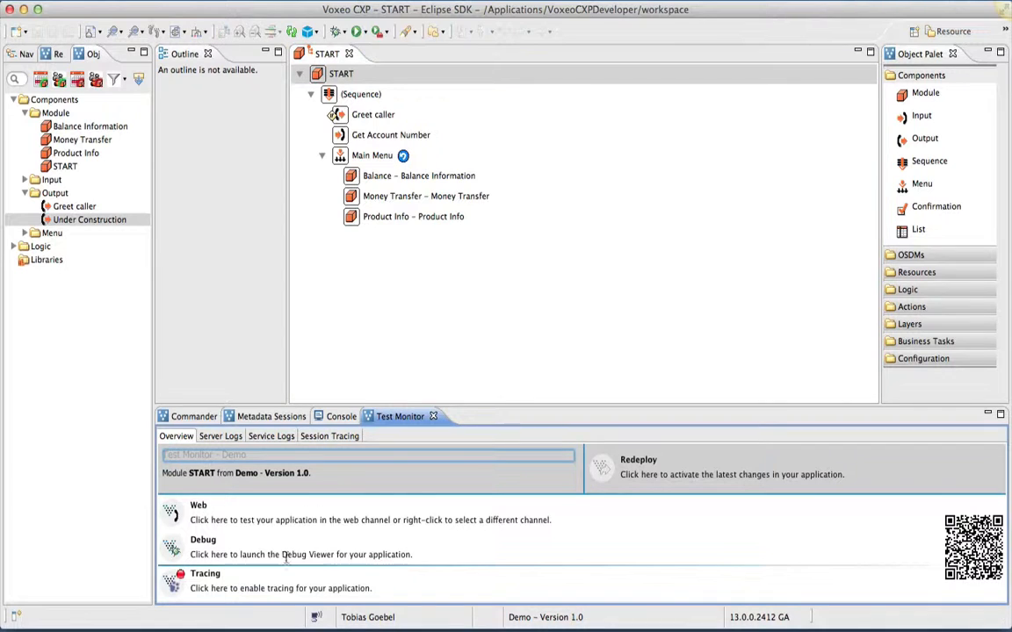
- Switch to the web browser with the Demo application's contact methods on the Voxeo developer site
{"action": "left_click", "coordinate": [218, 629]}
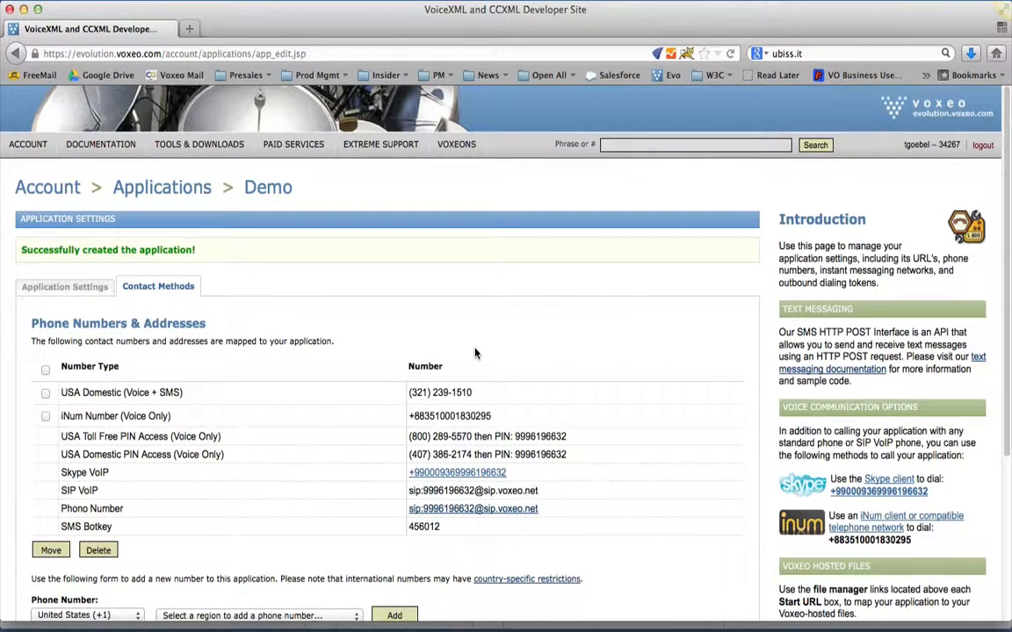